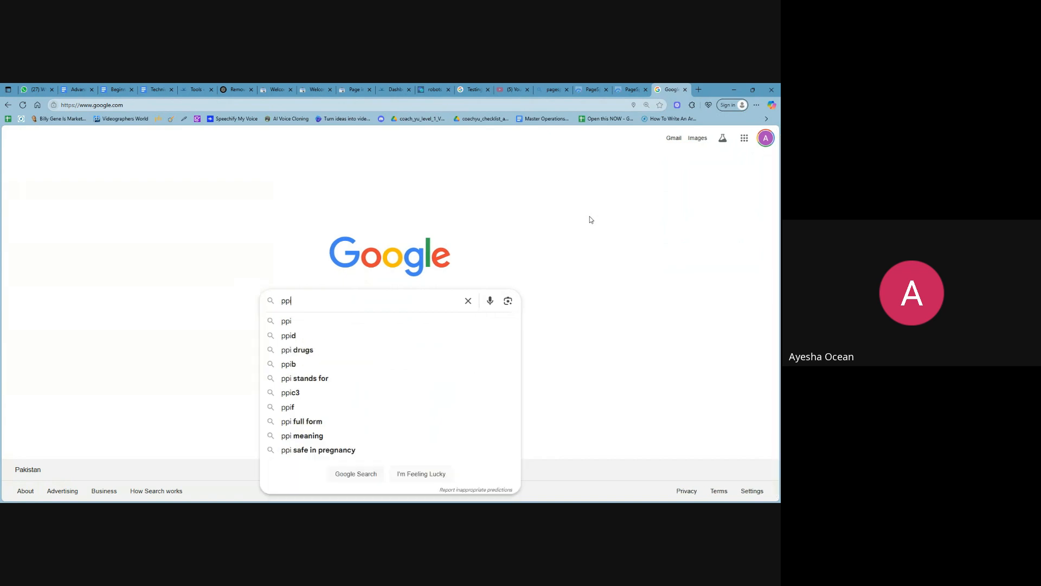
Step: Search Google for pickmykayak.com
text(ickmy)
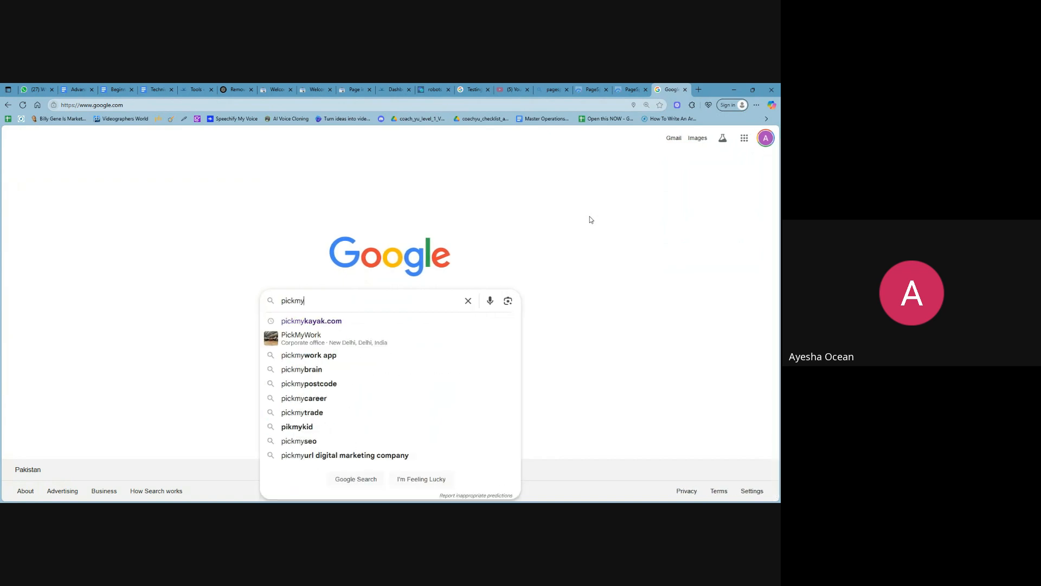
key(Down)
key(Return)
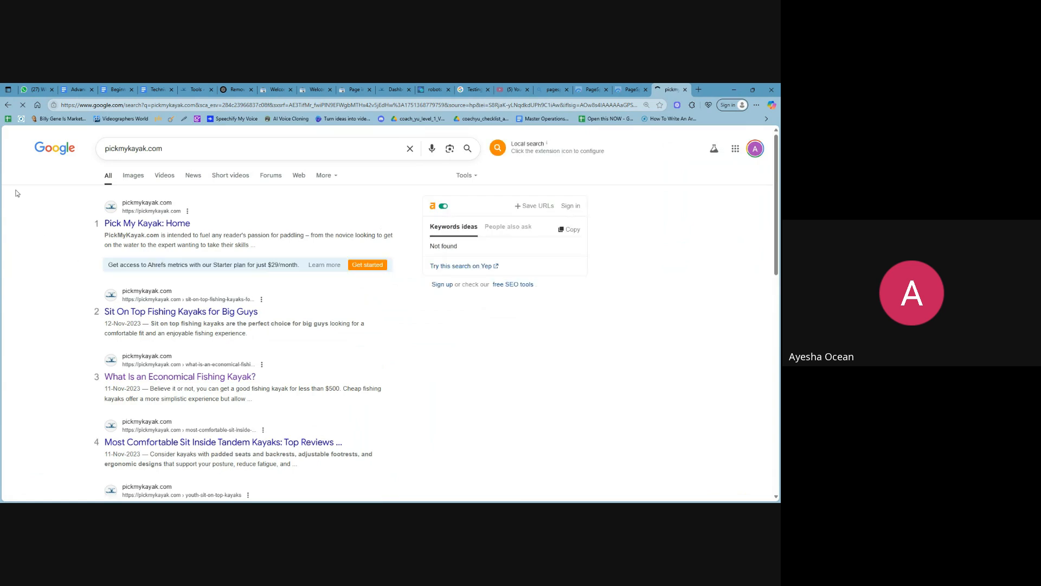
Step: Look through pages 6 and 9 of the search results to see which pickmykayak.com pages are listed
scroll(176, 220, down, 10)
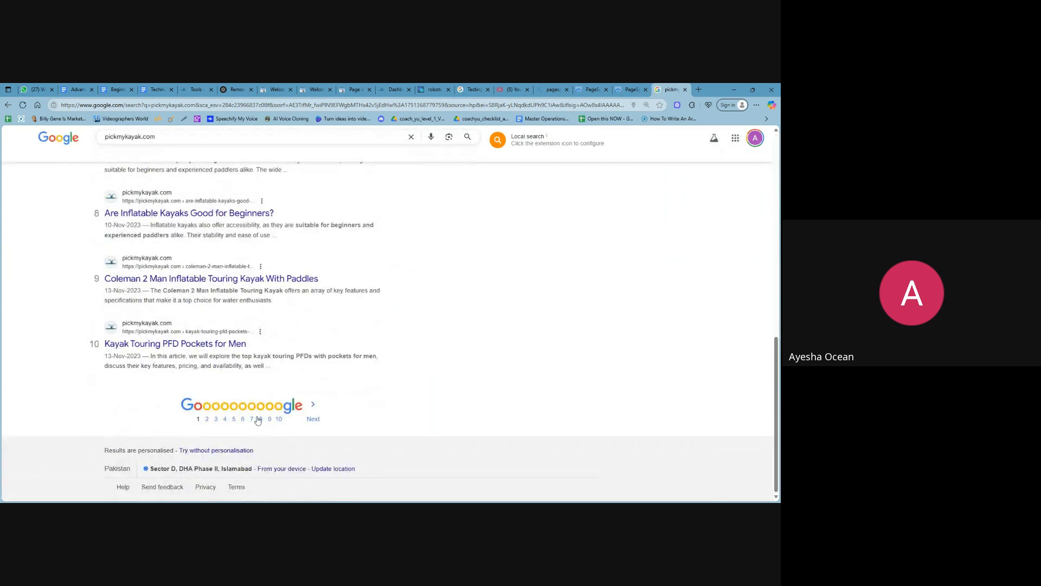
click(243, 419)
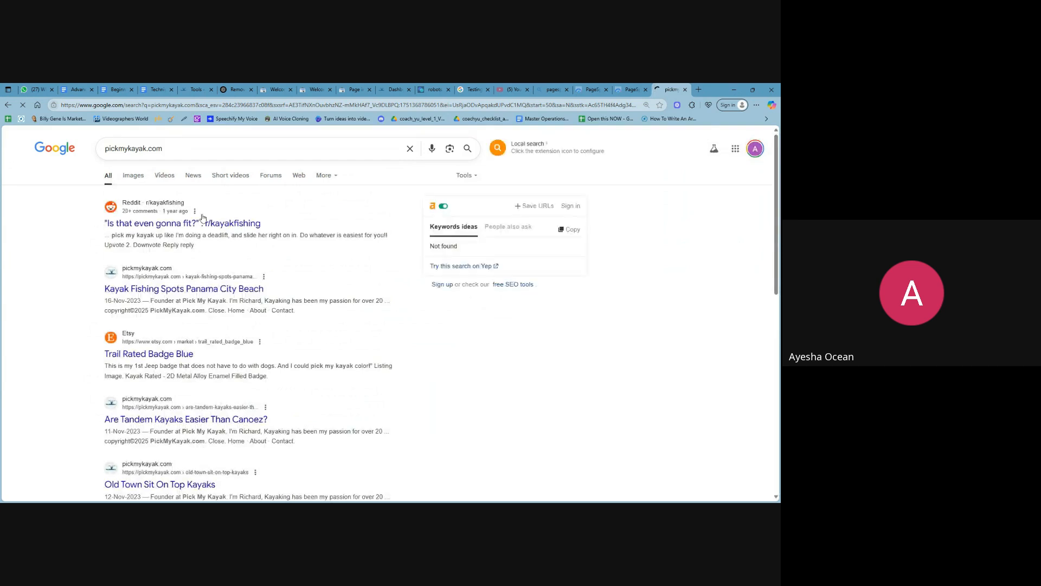
scroll(202, 217, down, 10)
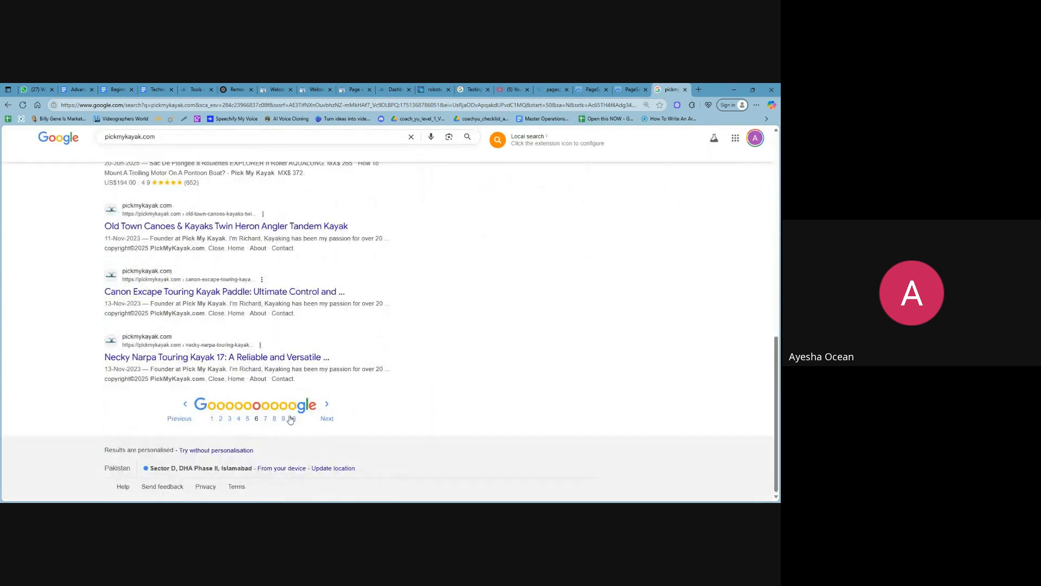
click(282, 419)
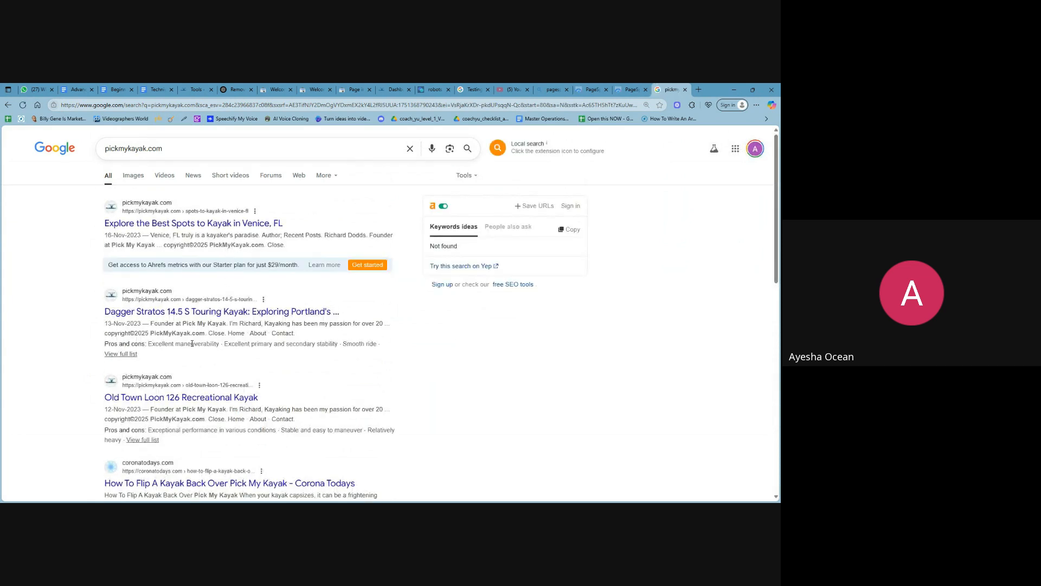
key(ctrl+a)
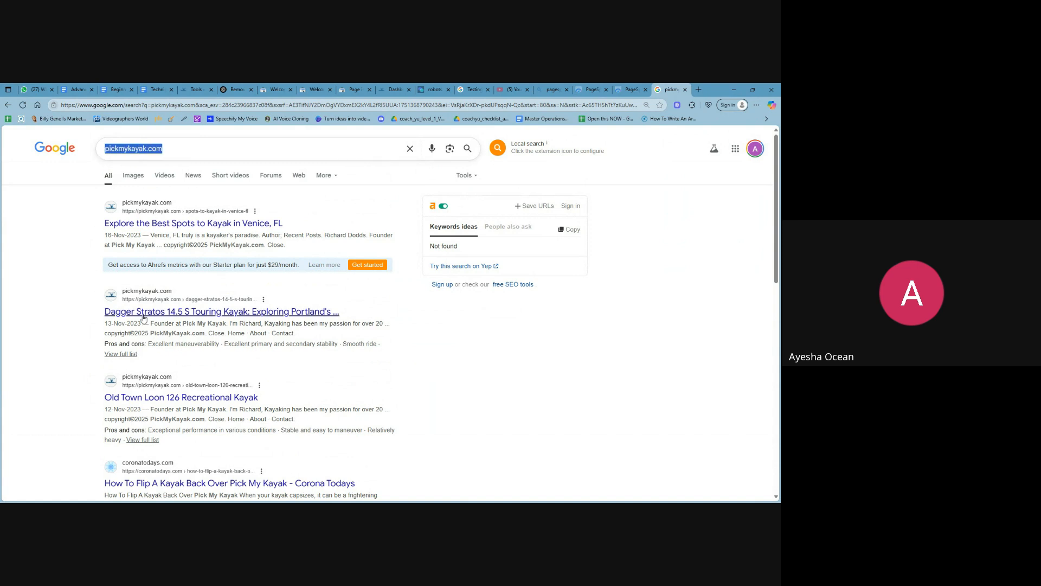
scroll(251, 355, down, 15)
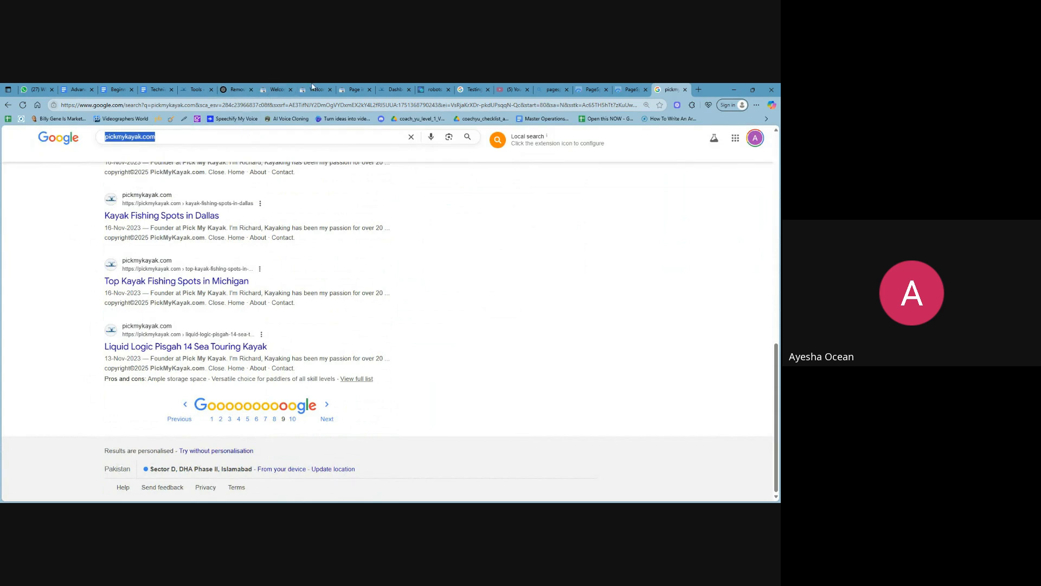
Step: Switch to Google Search Console and review the reasons why pages of pickmykayak.com aren't indexed
click(352, 89)
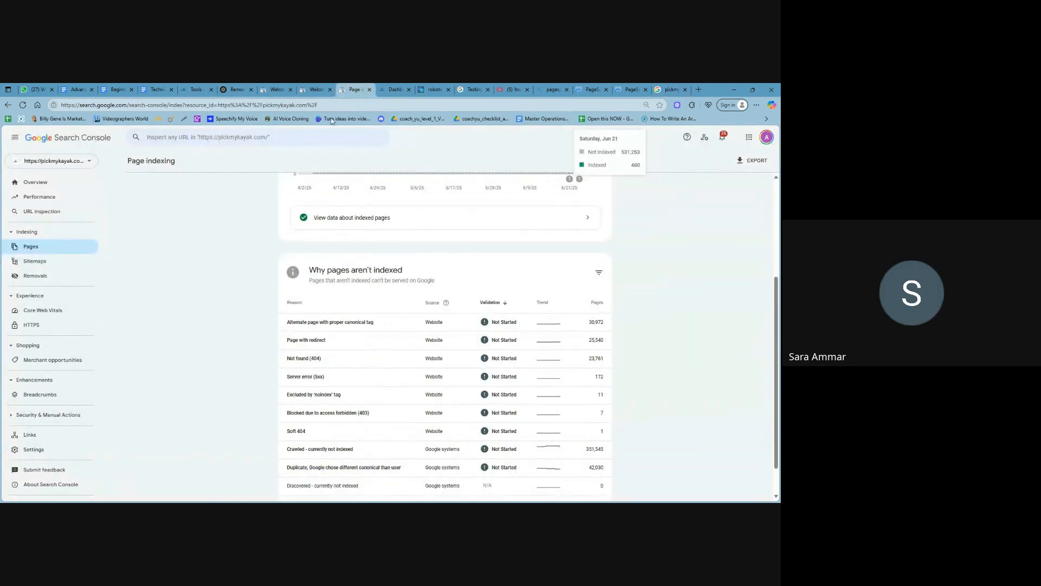
scroll(338, 270, down, 2)
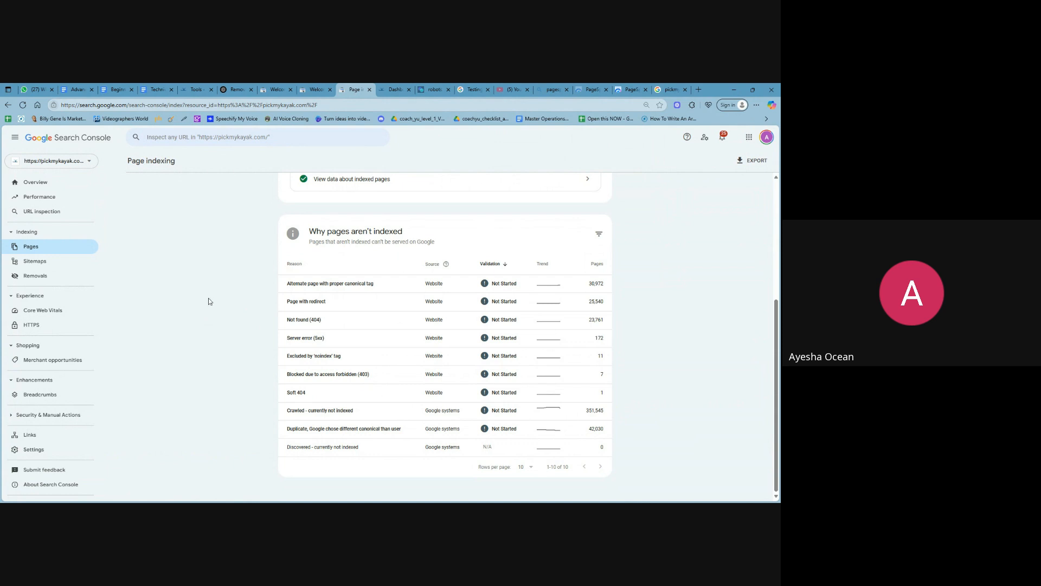
Step: Switch to the AIOSEO robots.txt editor in WordPress and review the custom Disallow rules and their preview
click(189, 88)
scroll(217, 259, up, 2)
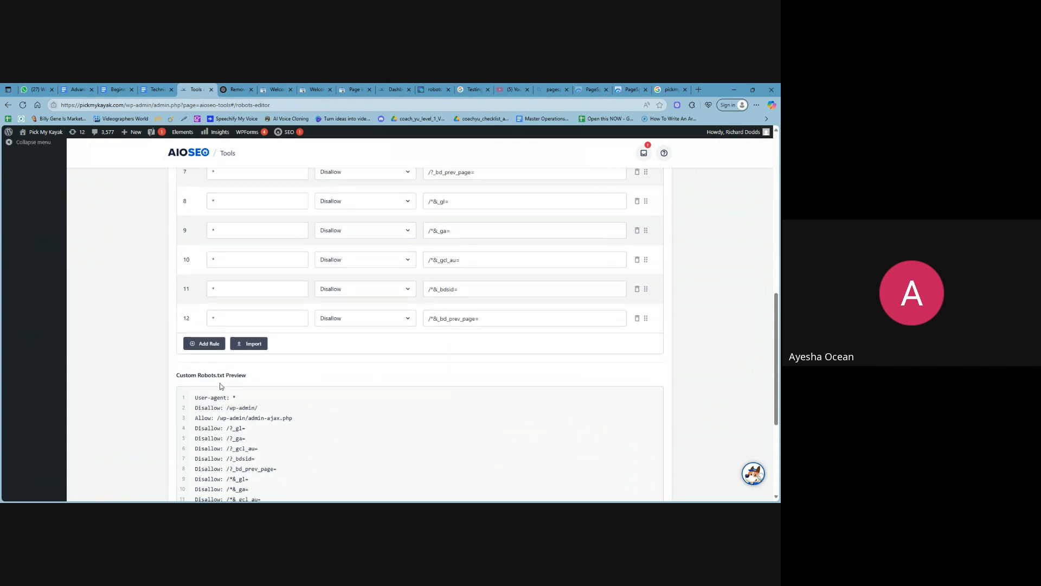
scroll(220, 383, down, 4)
scroll(223, 307, up, 5)
scroll(223, 308, up, 6)
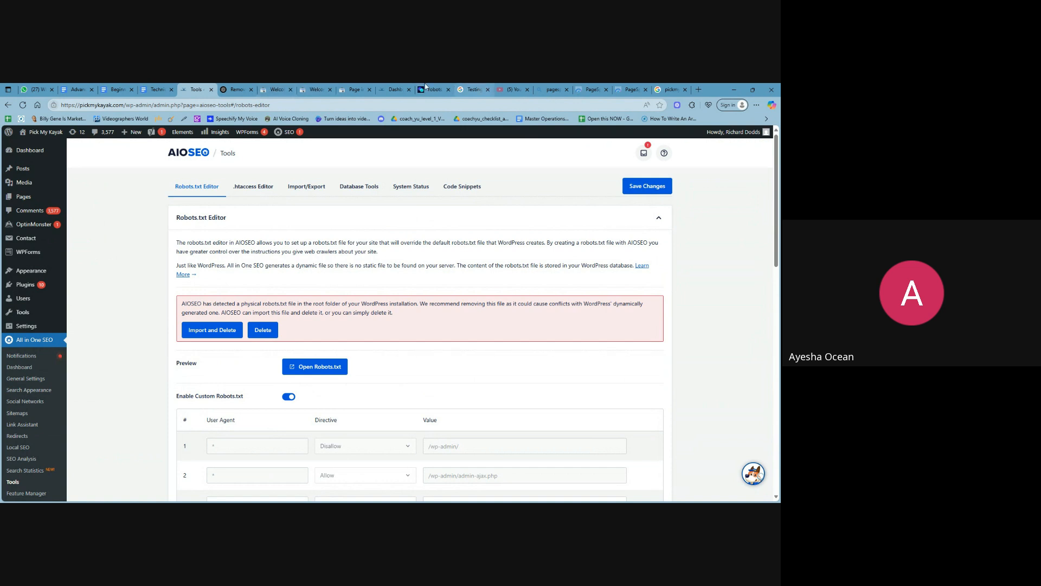
Step: Check the WordPress dashboard, return to the robots.txt editor and highlight the disallowed /wp-admin/ path in the custom preview
click(391, 88)
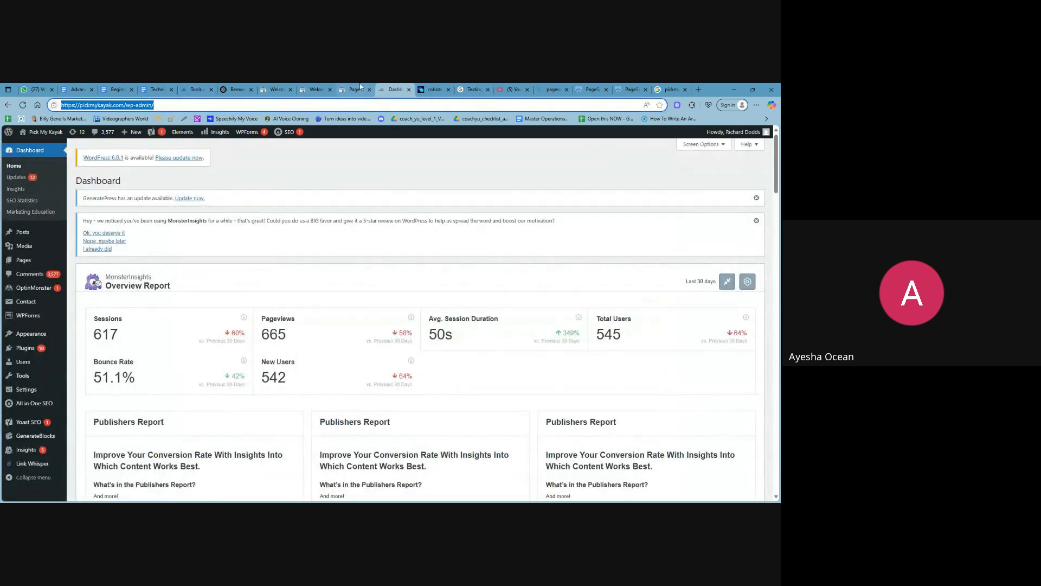
click(196, 89)
scroll(337, 323, down, 8)
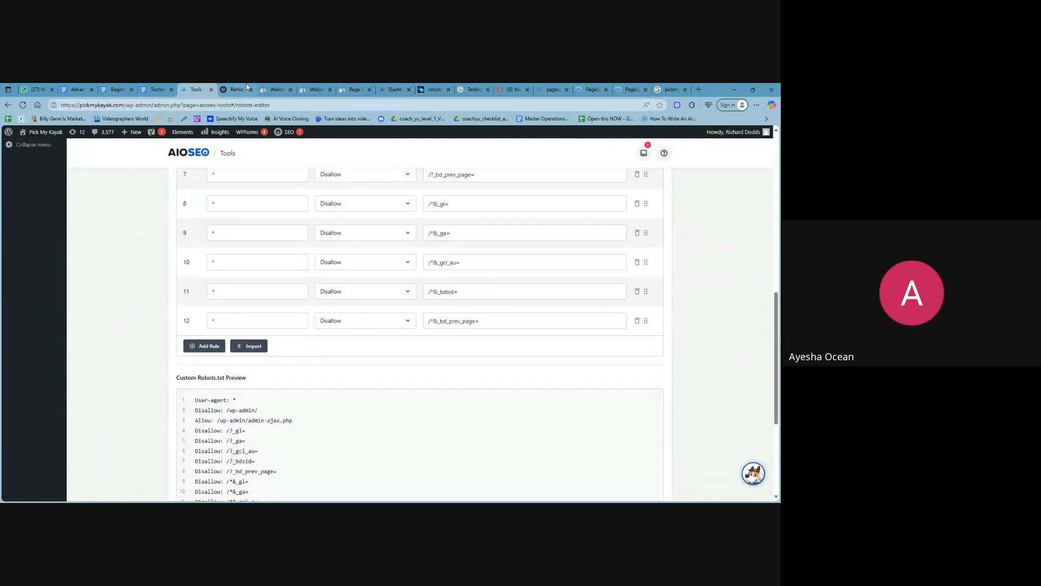
scroll(314, 420, down, 1)
drag(264, 373, 227, 374)
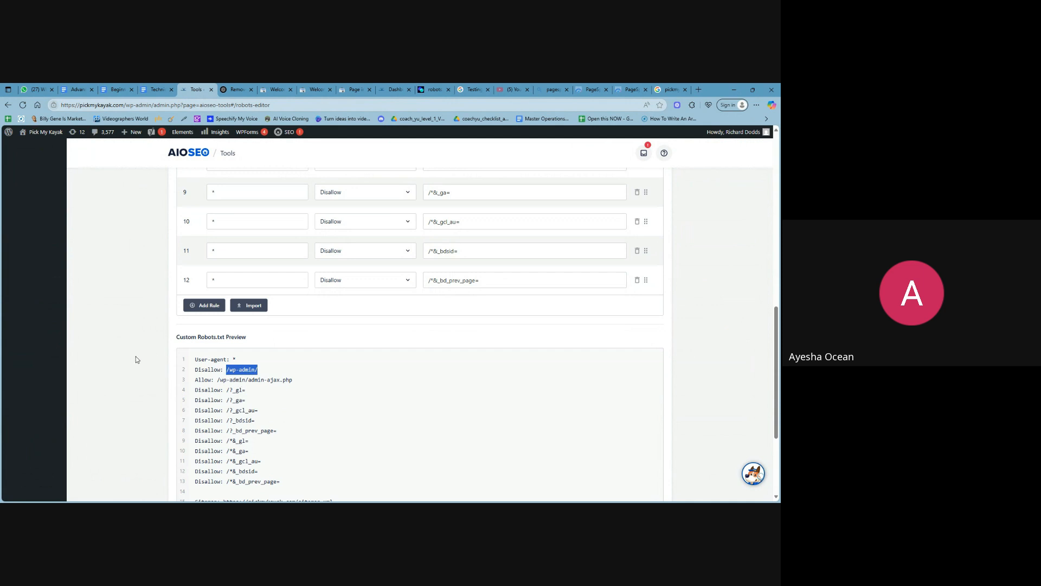
scroll(137, 360, up, 5)
scroll(200, 154, up, 1)
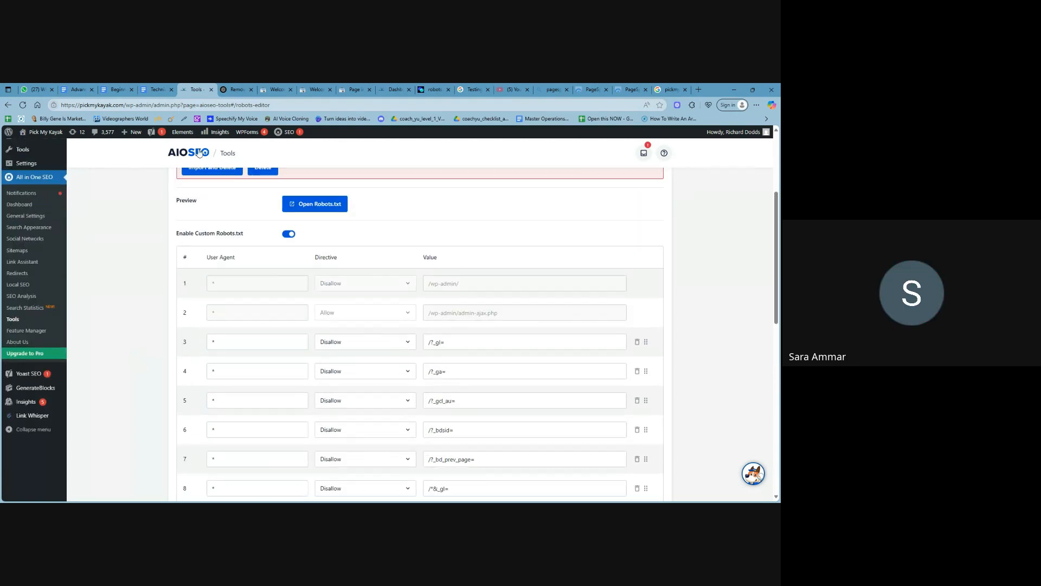
Step: Switch to the ChatGPT conversation and review its table of final robots.txt rules with the paths to disallow
click(237, 89)
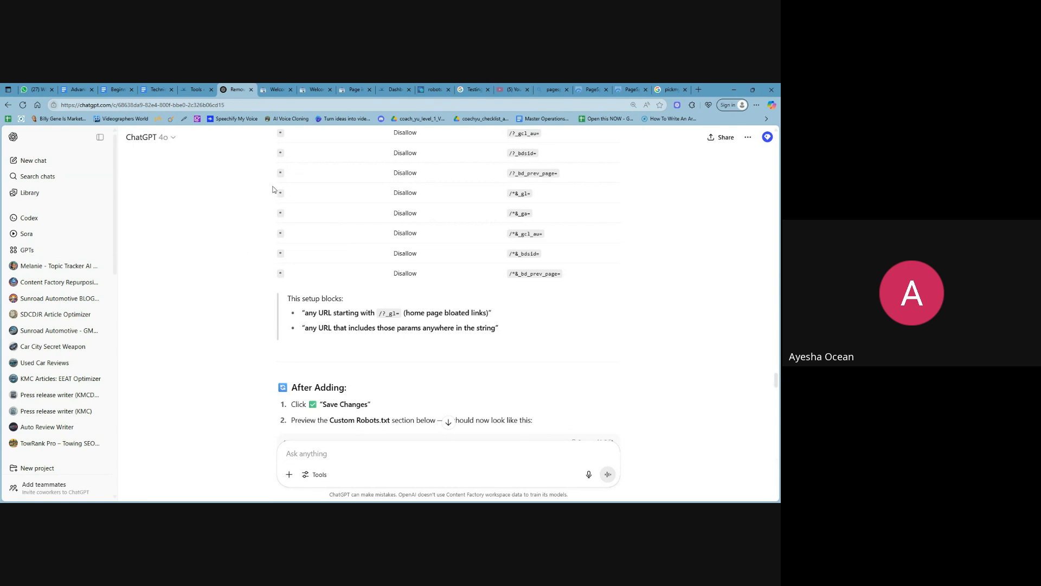
scroll(385, 233, up, 2)
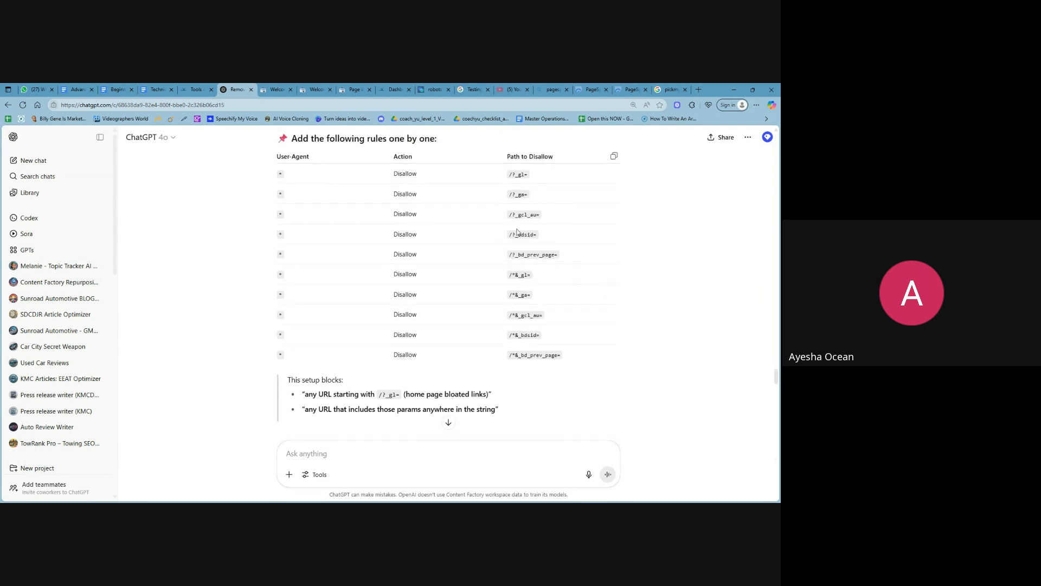
scroll(360, 173, up, 2)
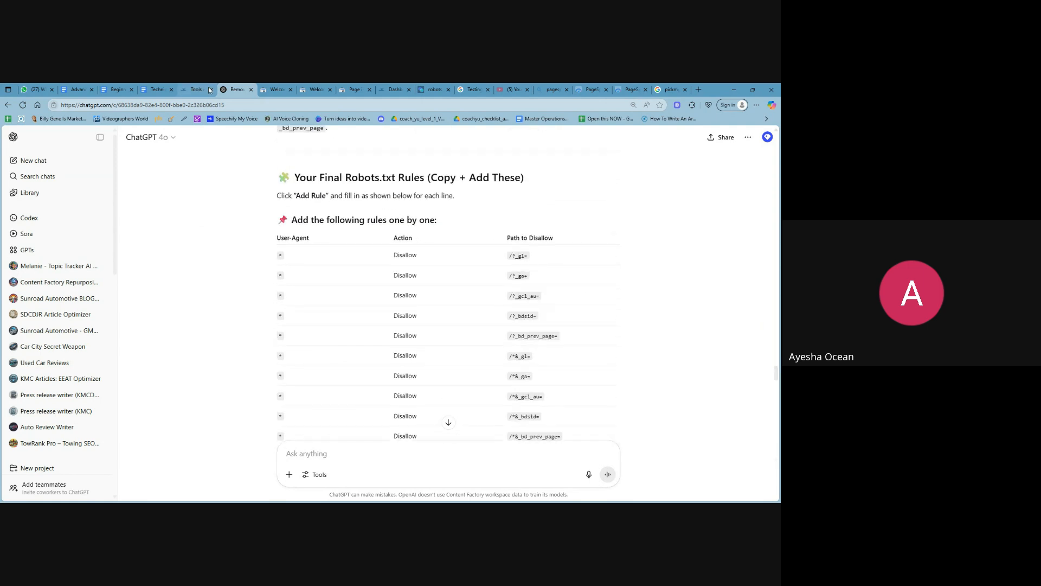
Step: Return to the Search Console page indexing report and compare the not indexed and indexed totals with the listed reasons
click(356, 90)
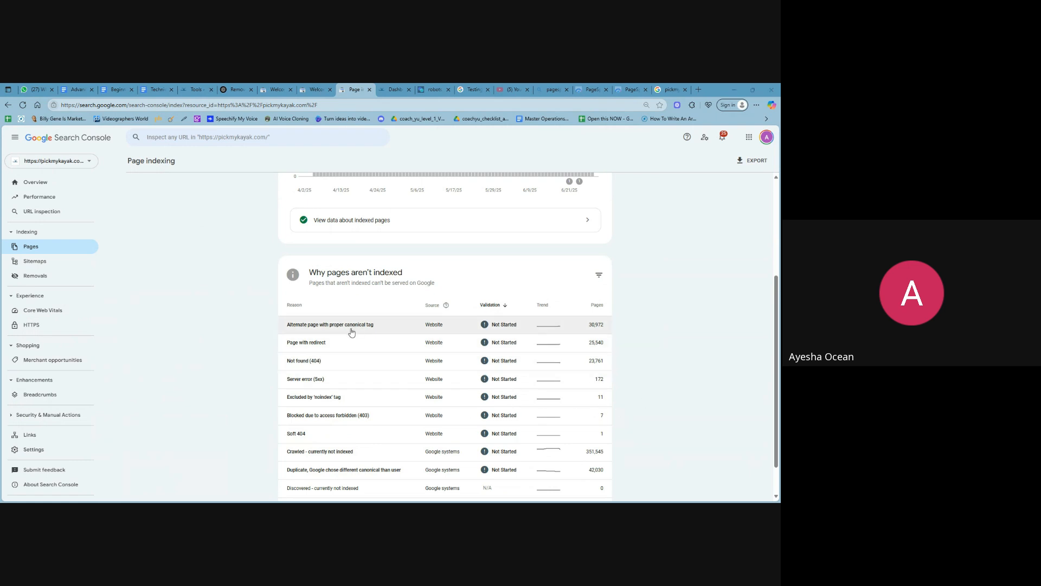
scroll(341, 325, up, 2)
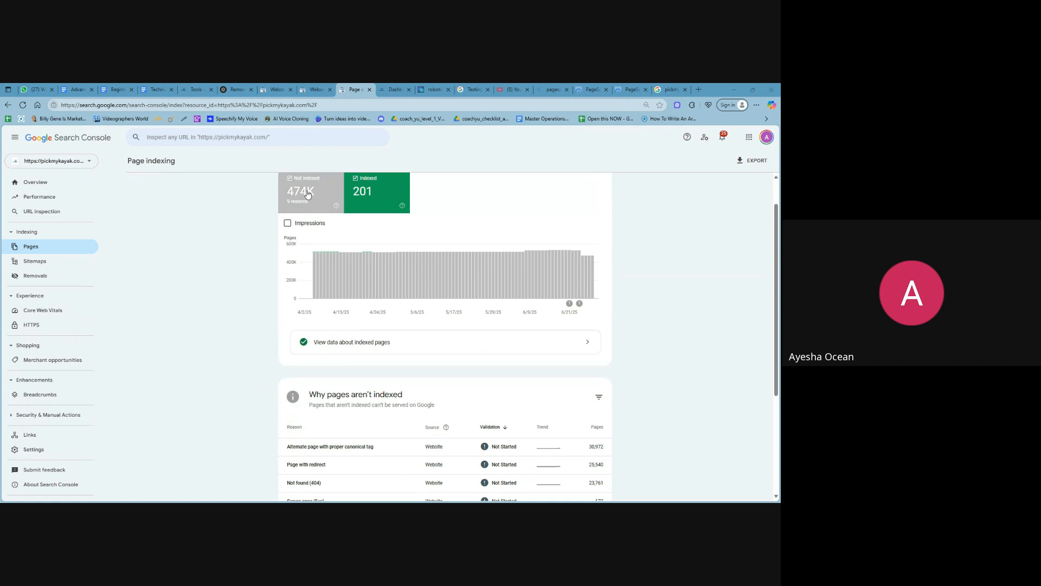
scroll(325, 304, down, 2)
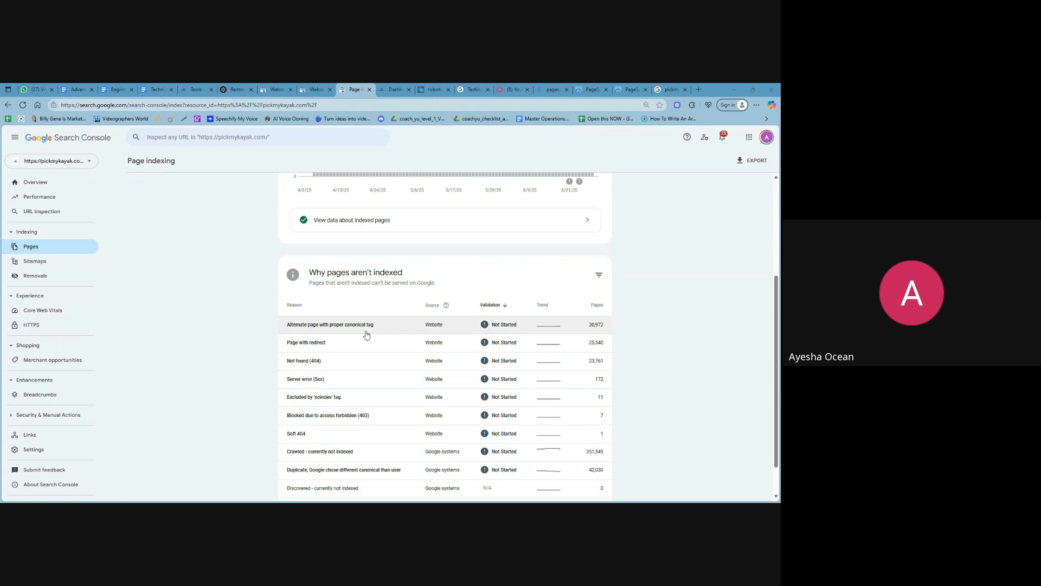
scroll(365, 332, down, 1)
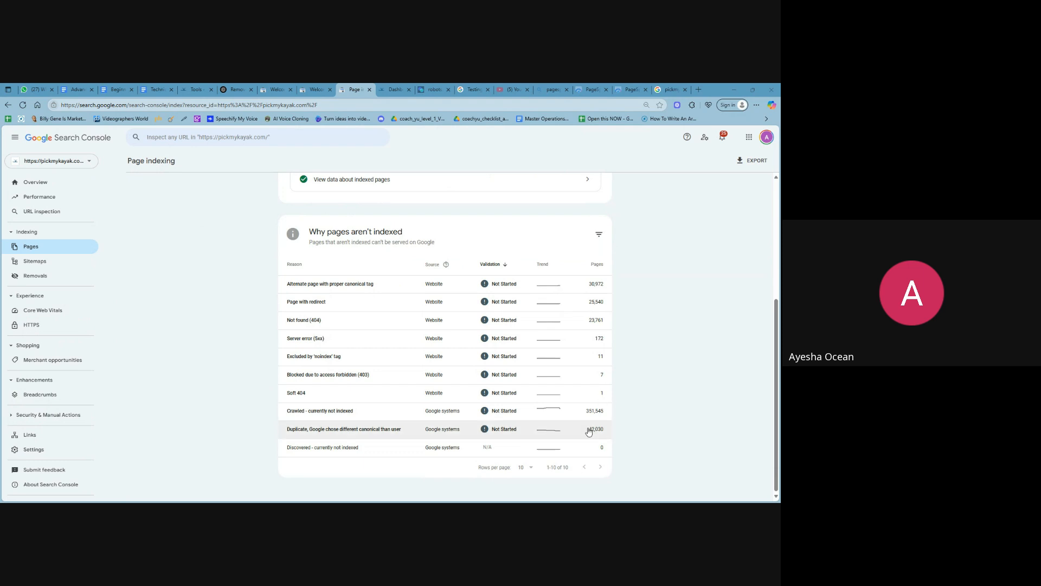
Step: Open the "Crawled - currently not indexed" reason and examine its example URLs, highlighting the long parameter URLs
click(591, 411)
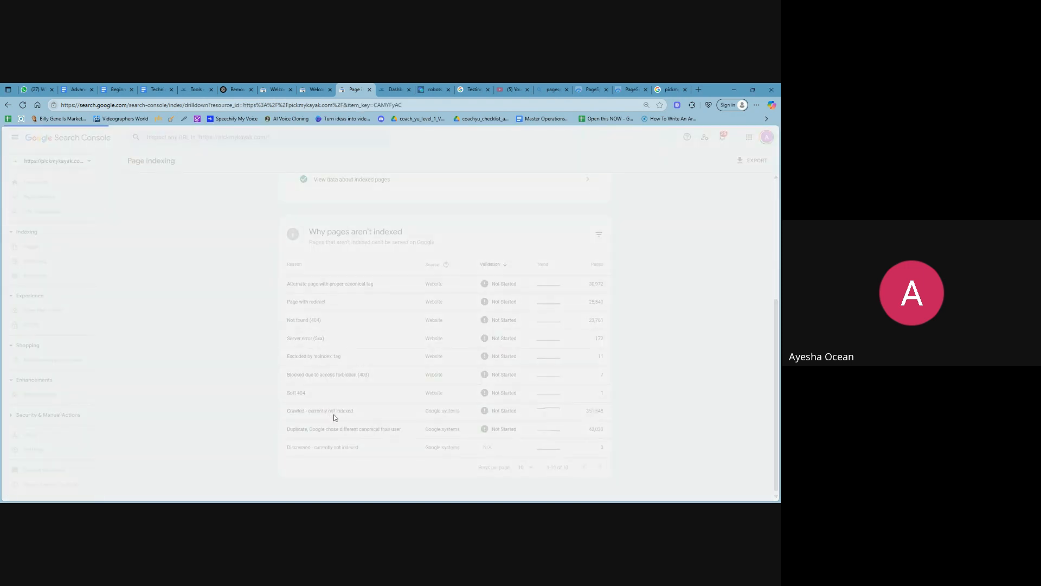
scroll(350, 282, down, 5)
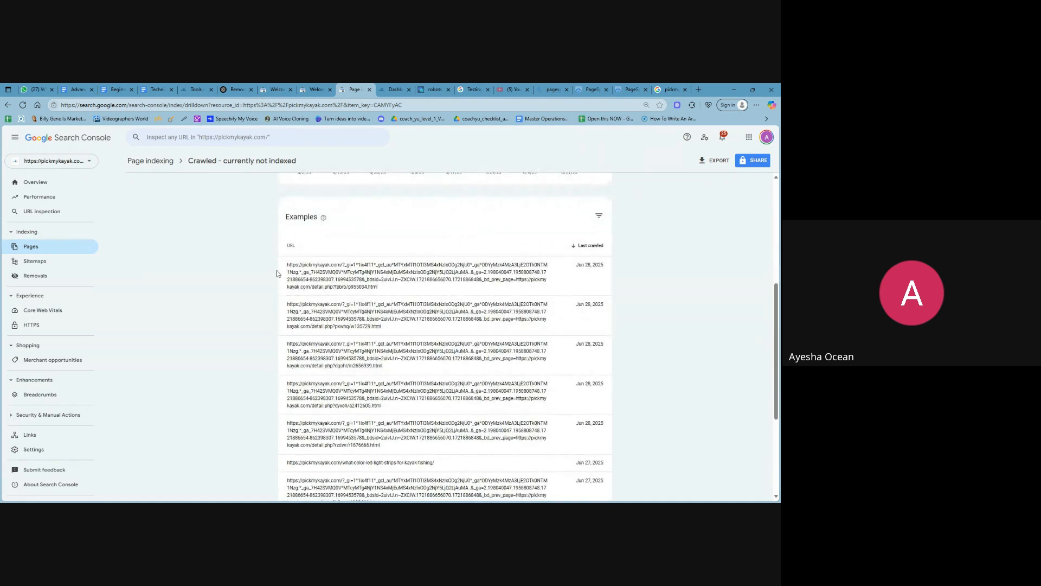
drag(327, 265, 428, 287)
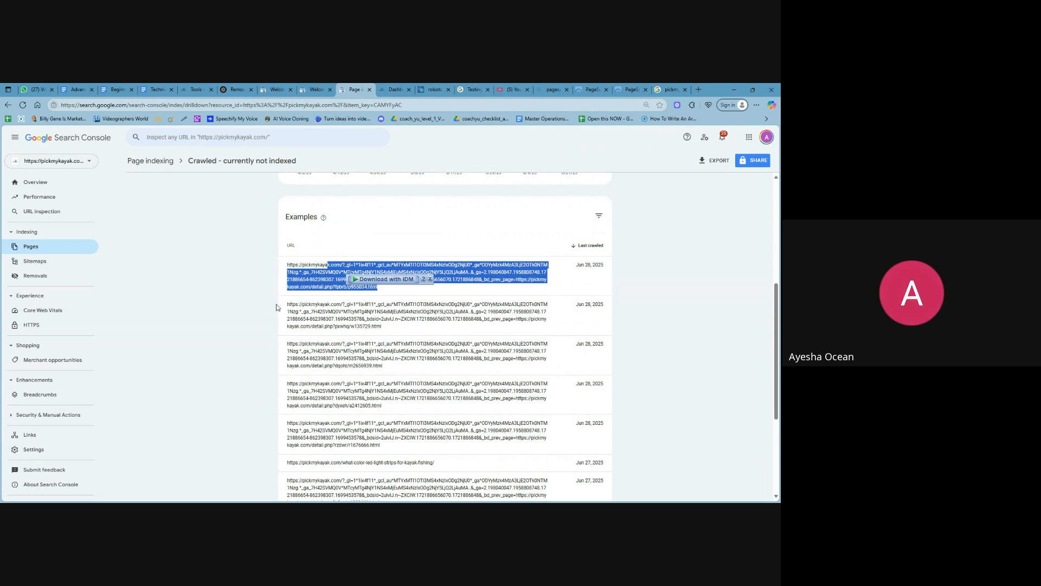
drag(300, 304, 411, 340)
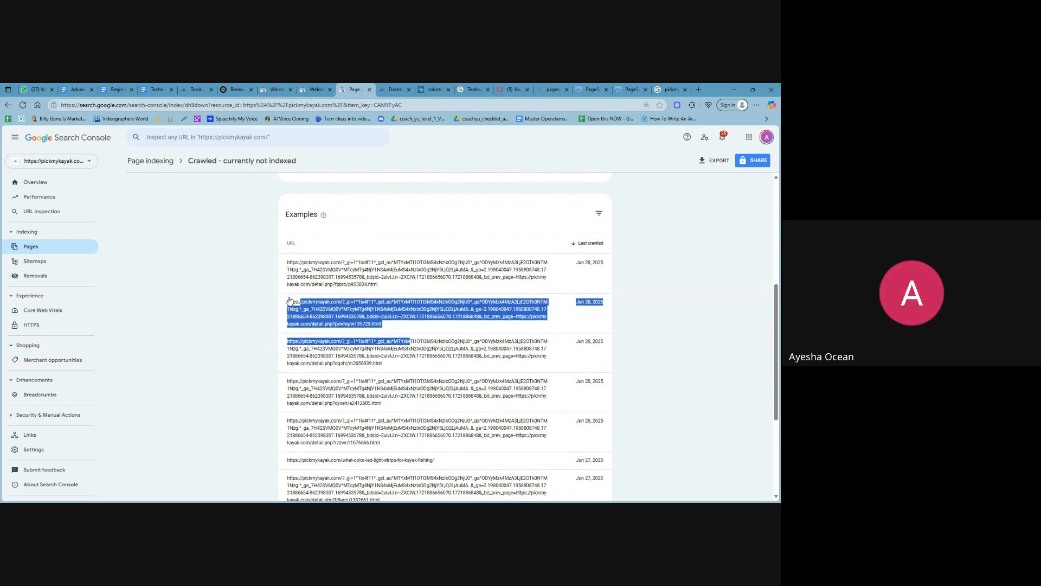
scroll(411, 340, down, 3)
scroll(331, 286, down, 1)
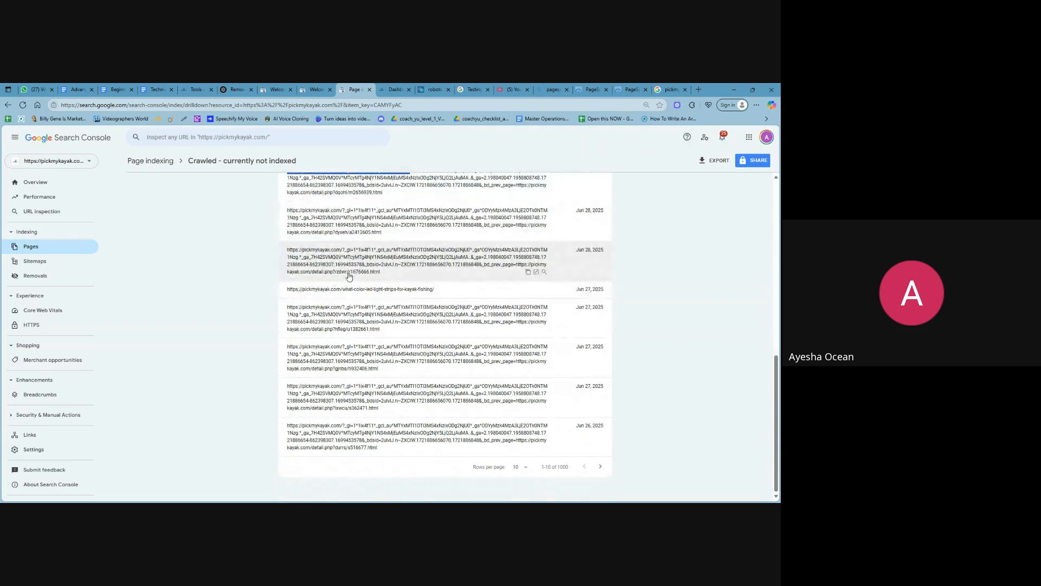
Step: Page forward through the example URLs to rows 31–40
click(603, 469)
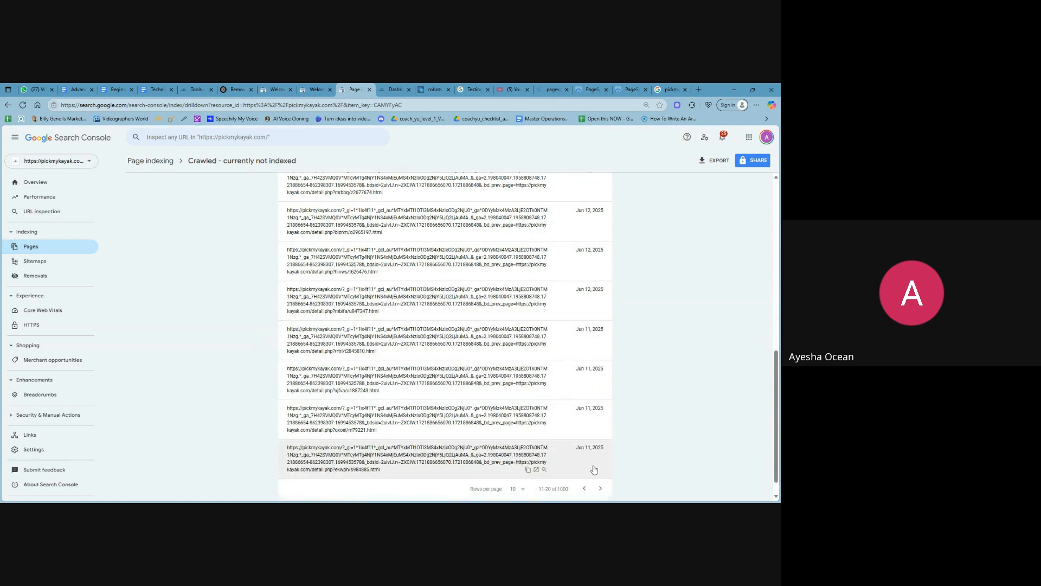
click(601, 489)
scroll(404, 371, up, 1)
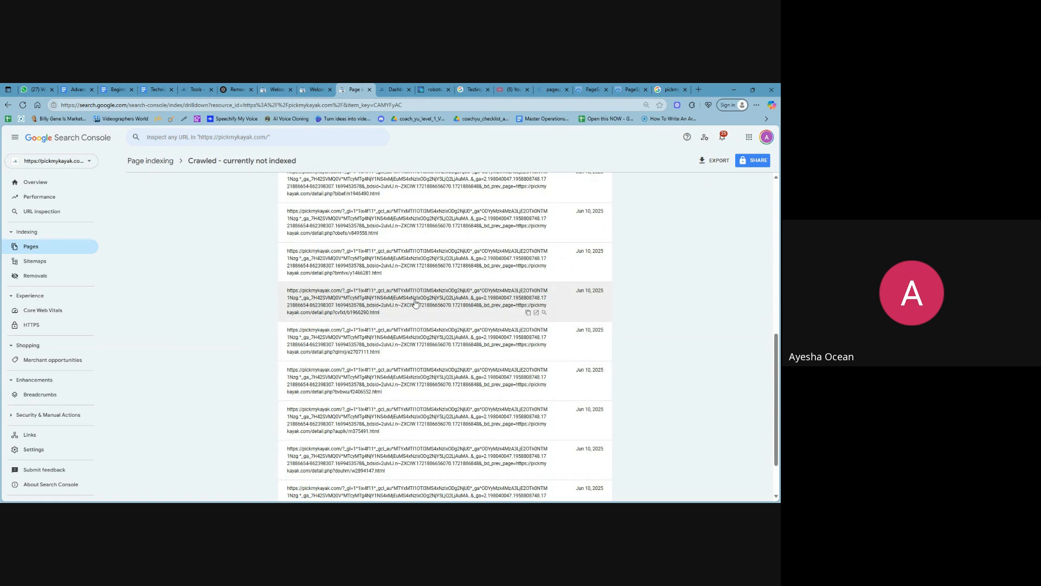
scroll(423, 309, down, 2)
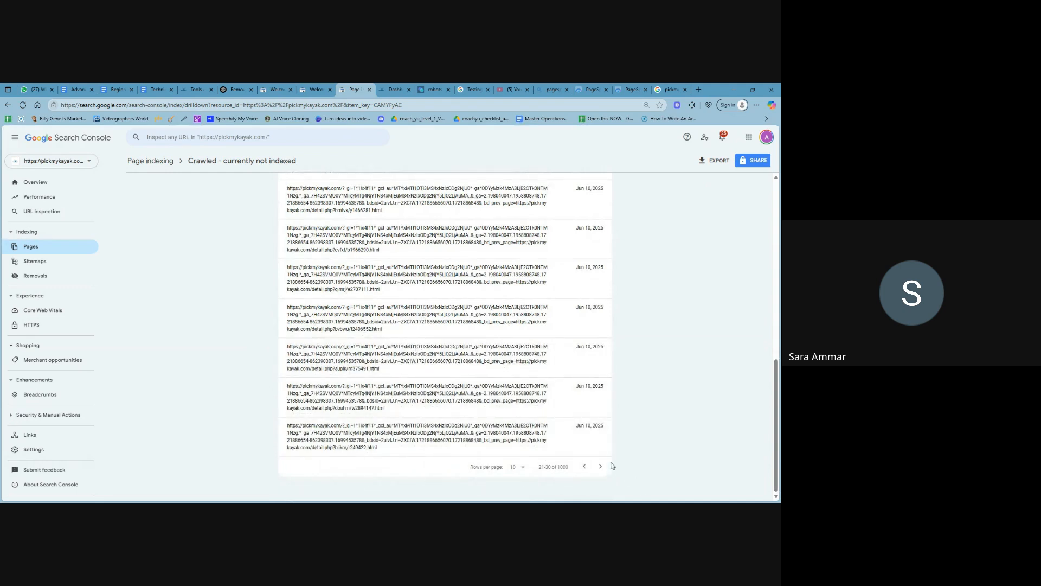
click(600, 467)
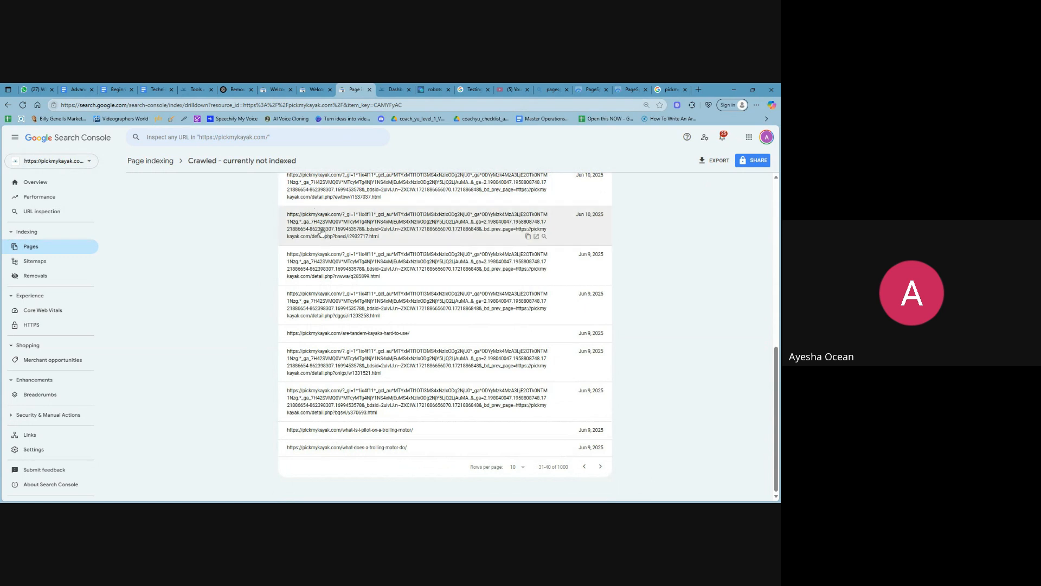
Step: Highlight a parameter-laden pickmykayak.com URL among rows 31–40, and return to the affected pages chart
drag(306, 215, 374, 254)
click(316, 352)
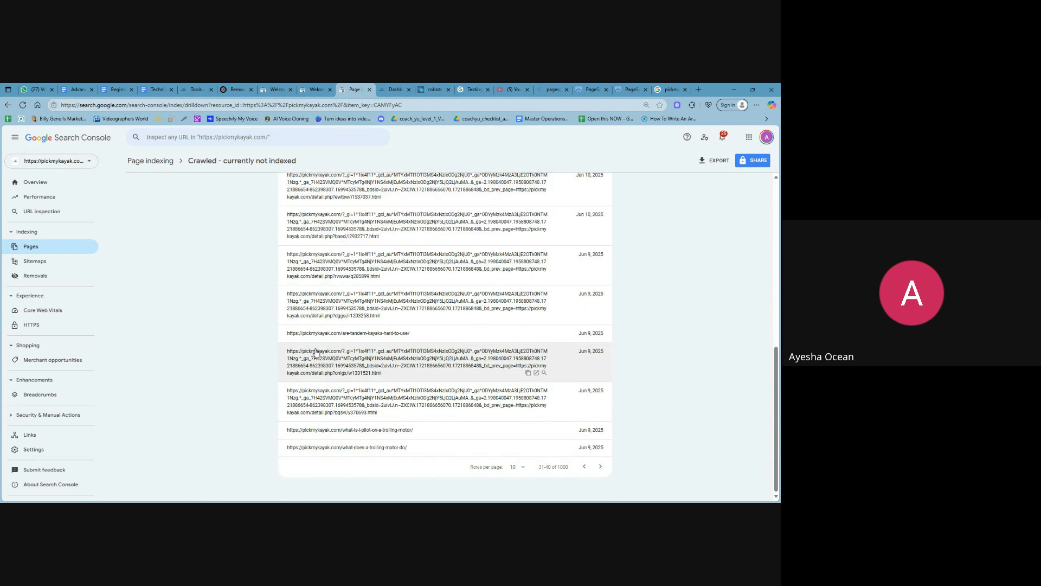
drag(316, 353, 348, 369)
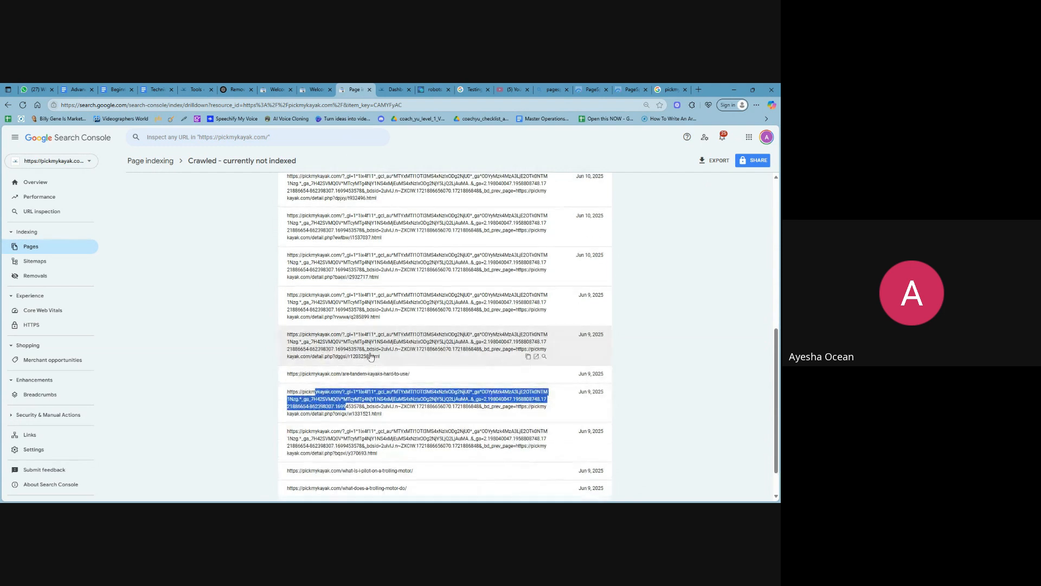
scroll(349, 368, up, 10)
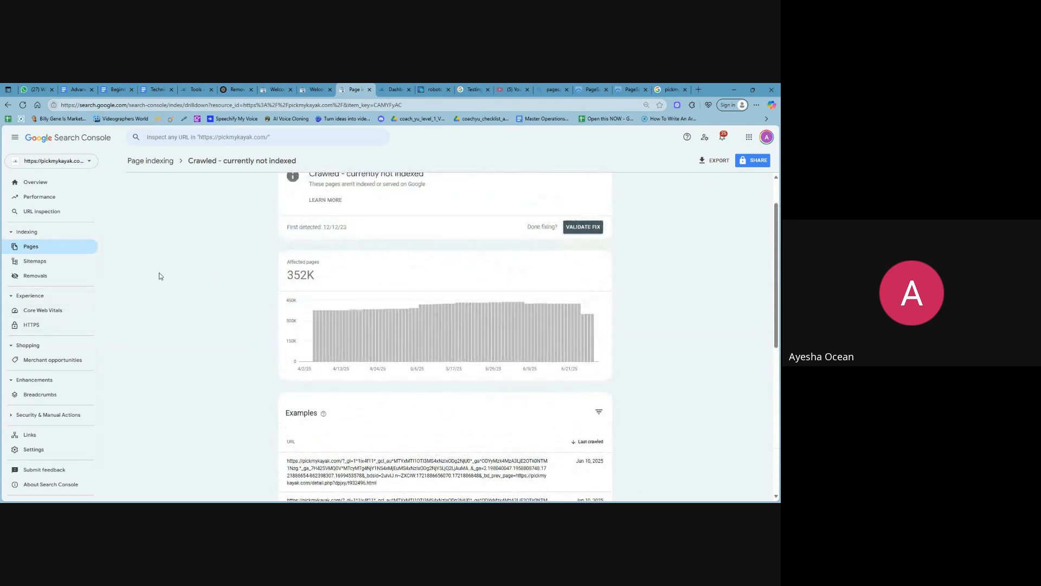
Step: Return to the page indexing report, review the reasons, and check the "Page with redirect" reason before going back to the report
scroll(193, 260, up, 1)
click(138, 162)
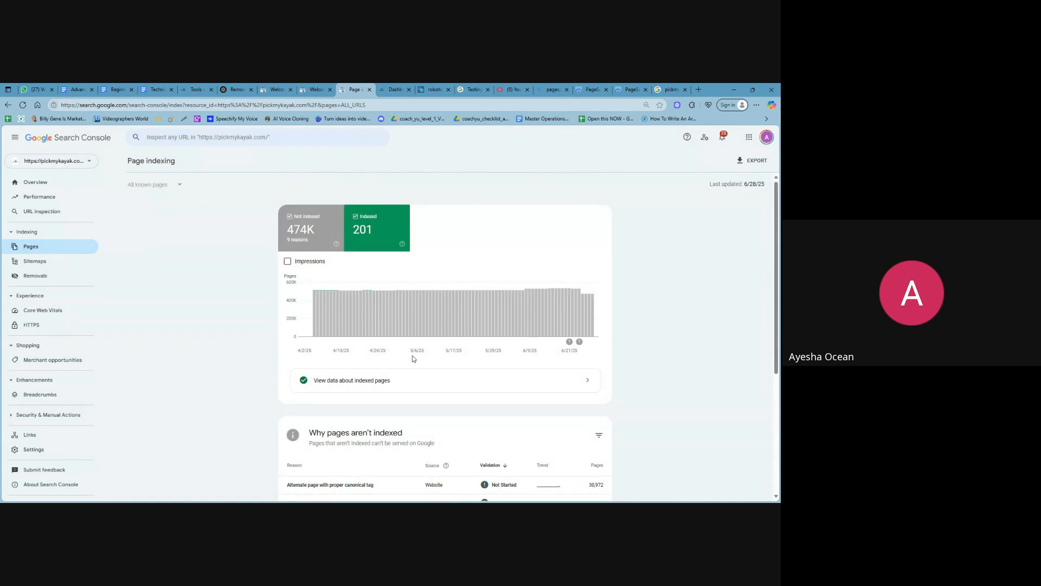
scroll(412, 356, down, 4)
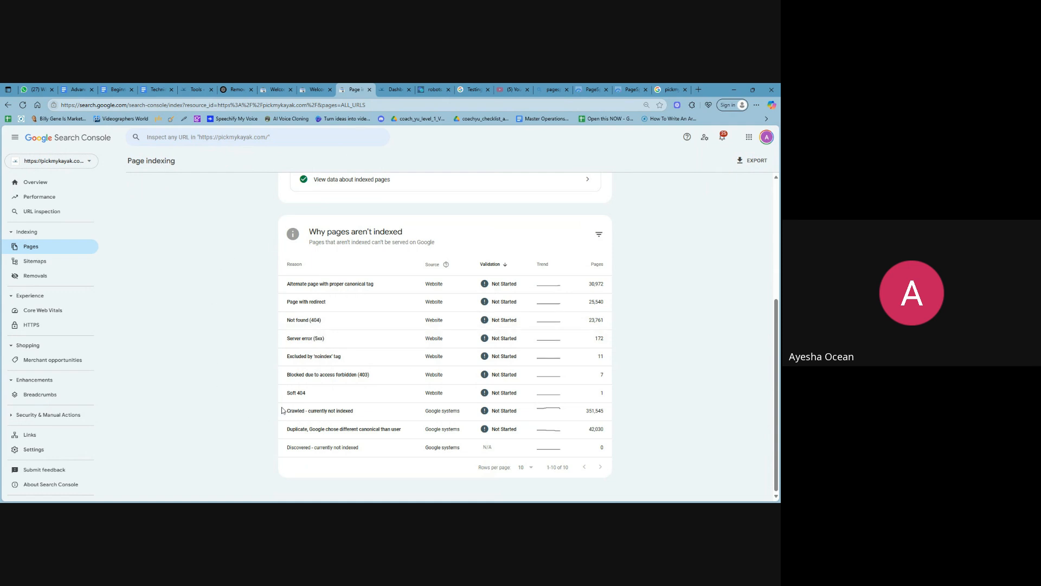
click(305, 302)
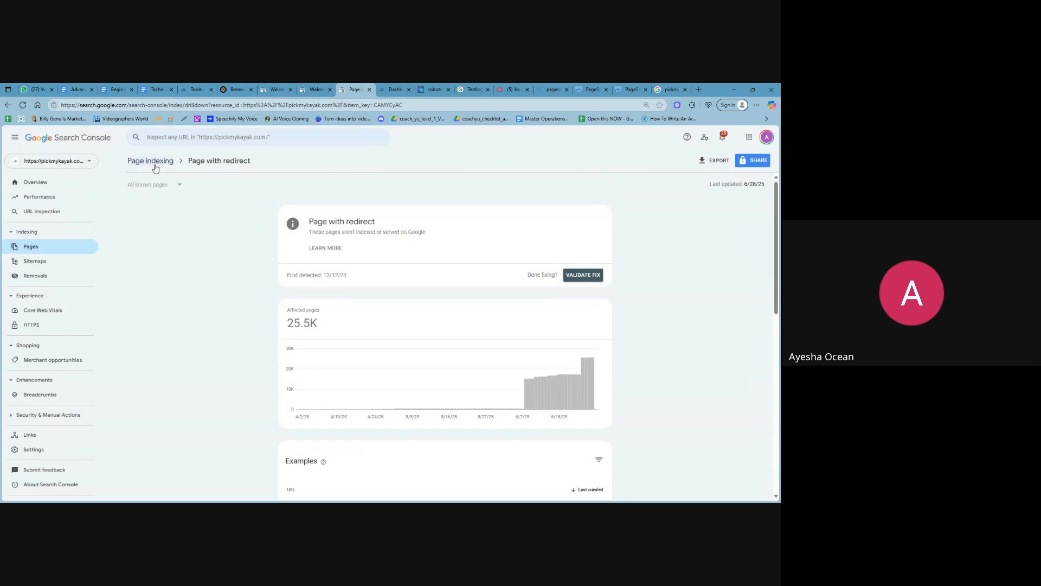
click(73, 246)
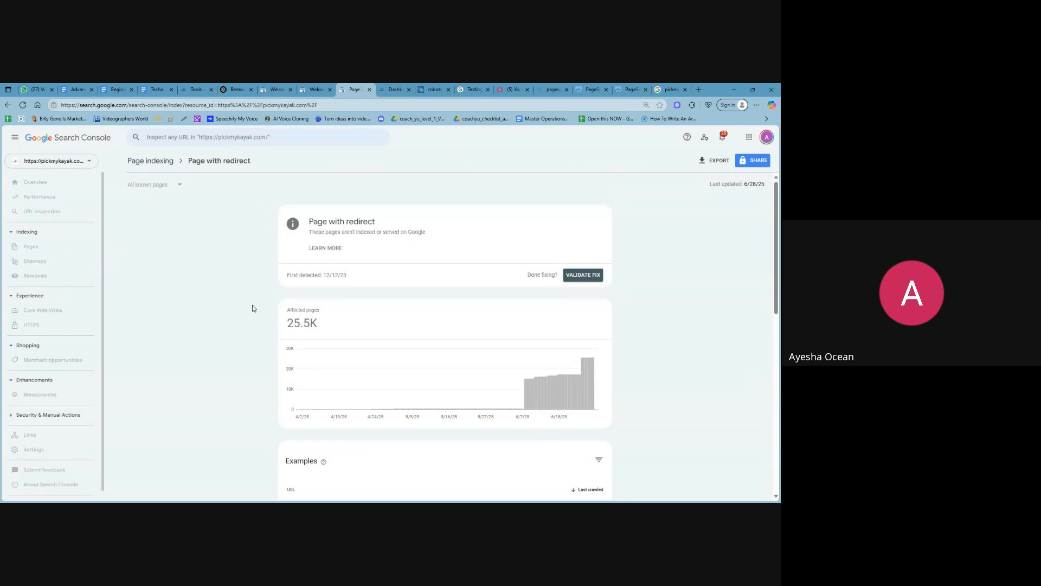
Step: Open the "Not found (404)" reason and page through its example URLs to rows 31–40
scroll(328, 391, down, 3)
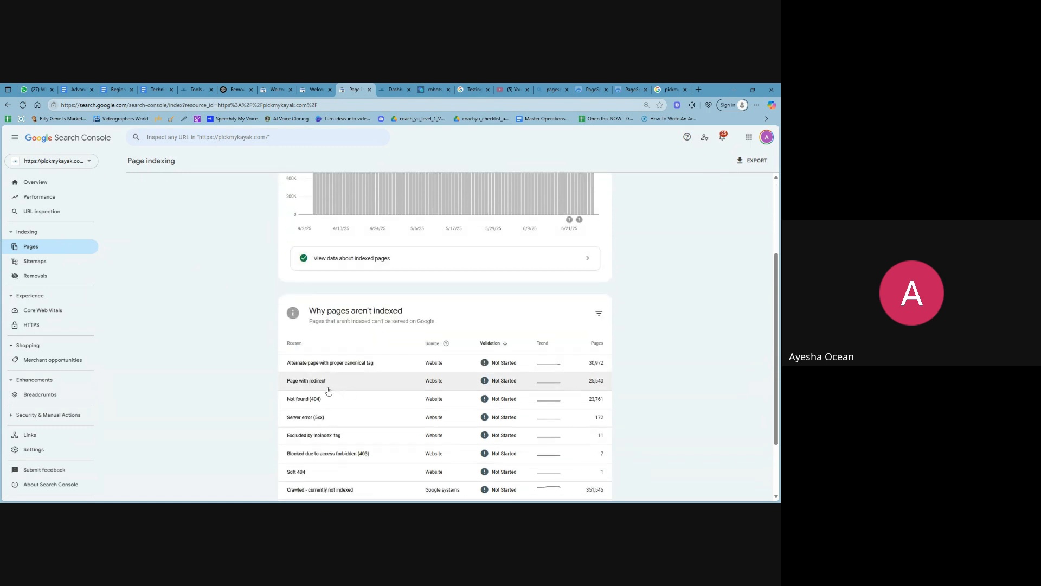
click(317, 399)
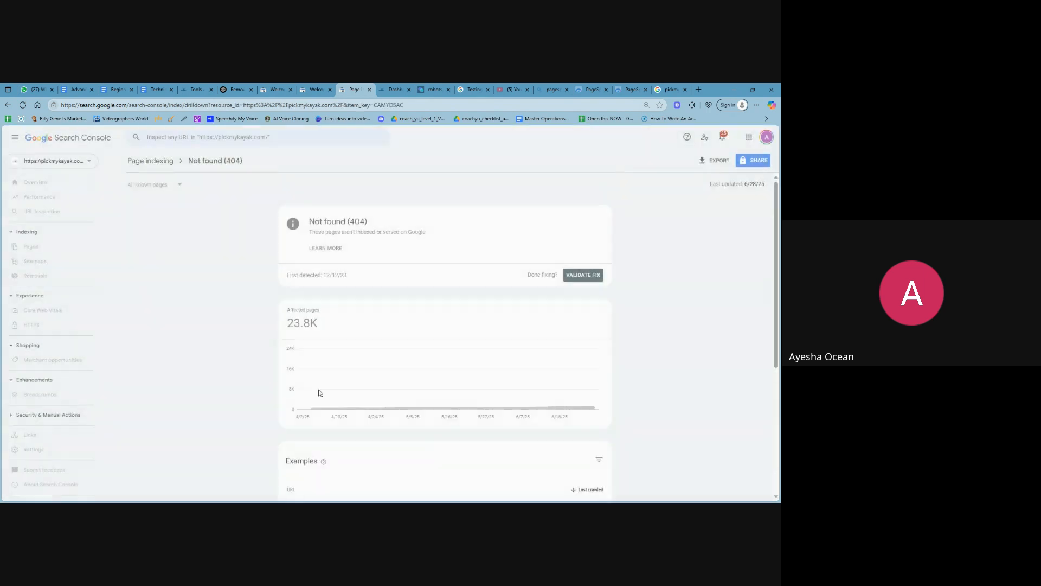
scroll(470, 368, down, 2)
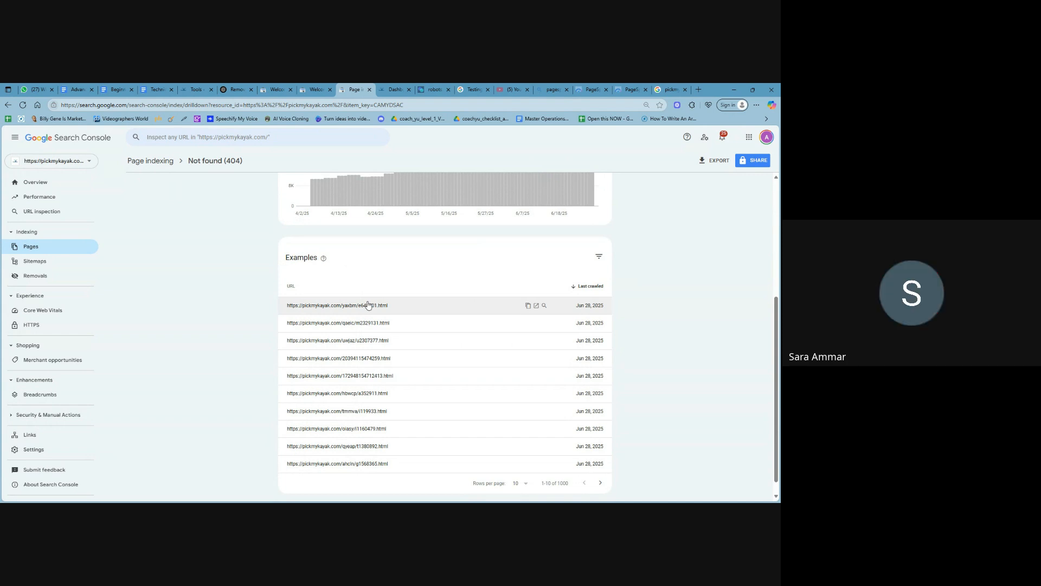
scroll(437, 374, down, 1)
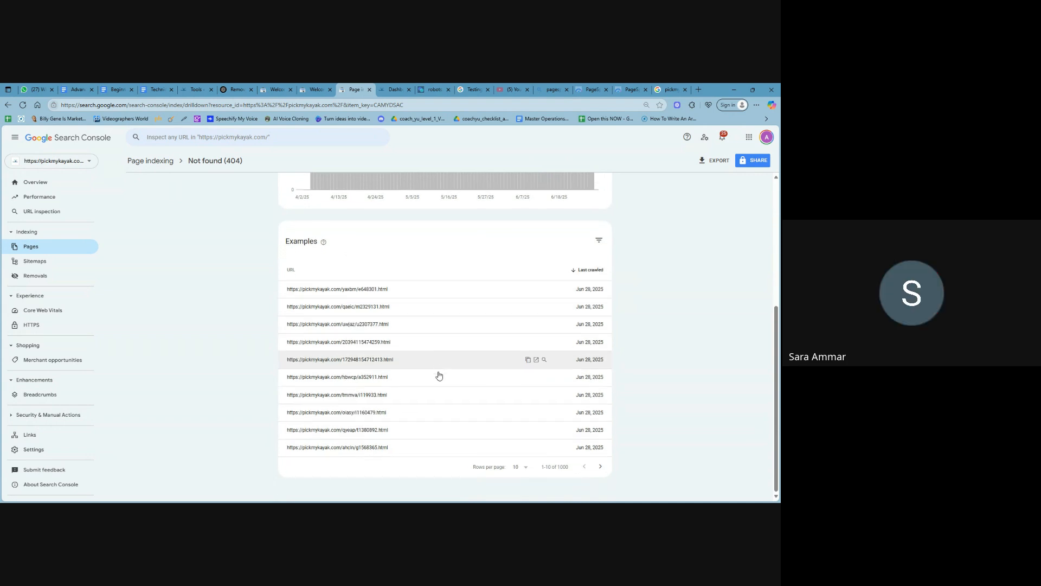
click(601, 467)
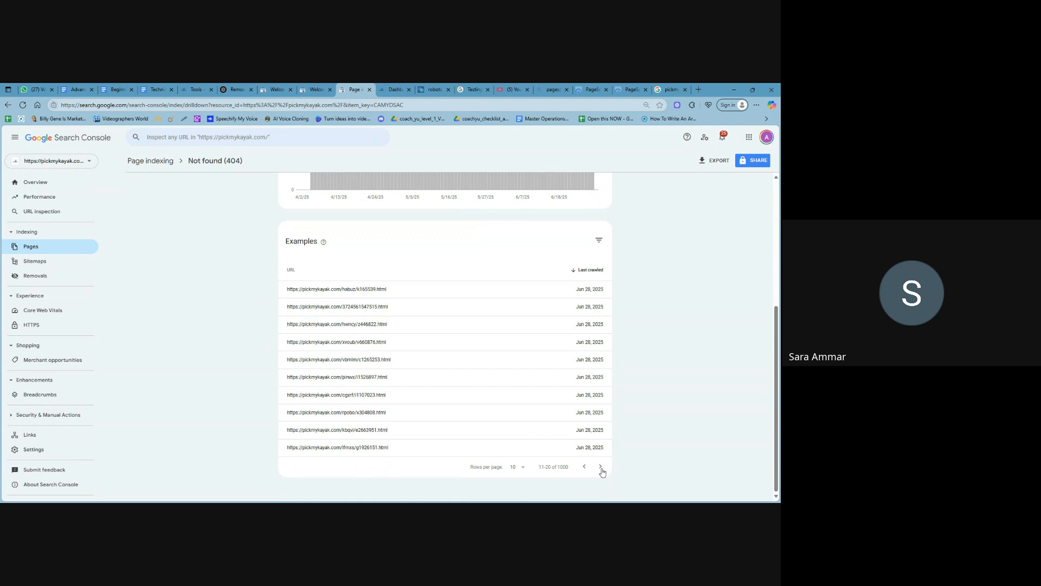
click(601, 468)
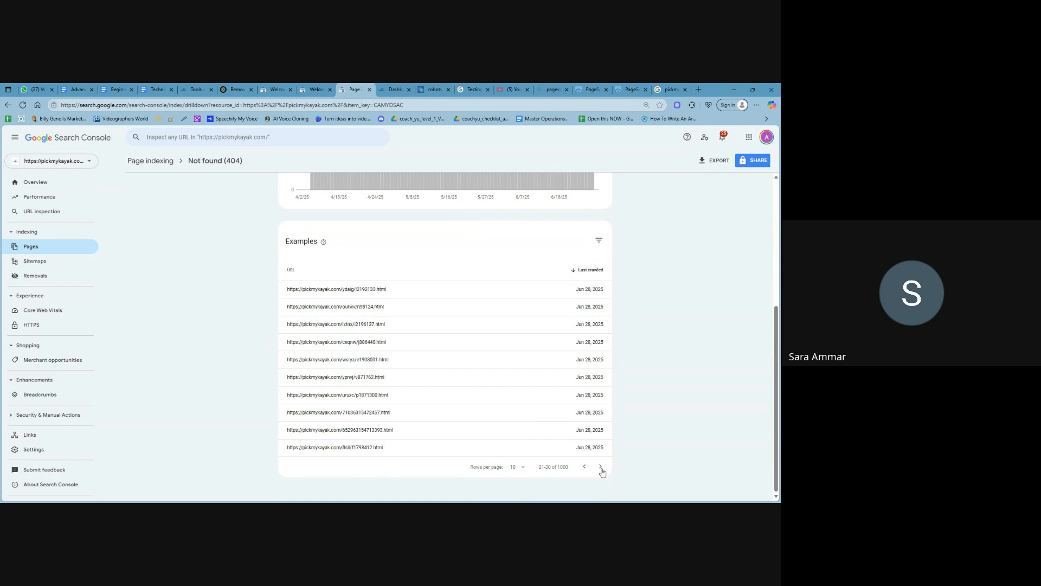
click(601, 468)
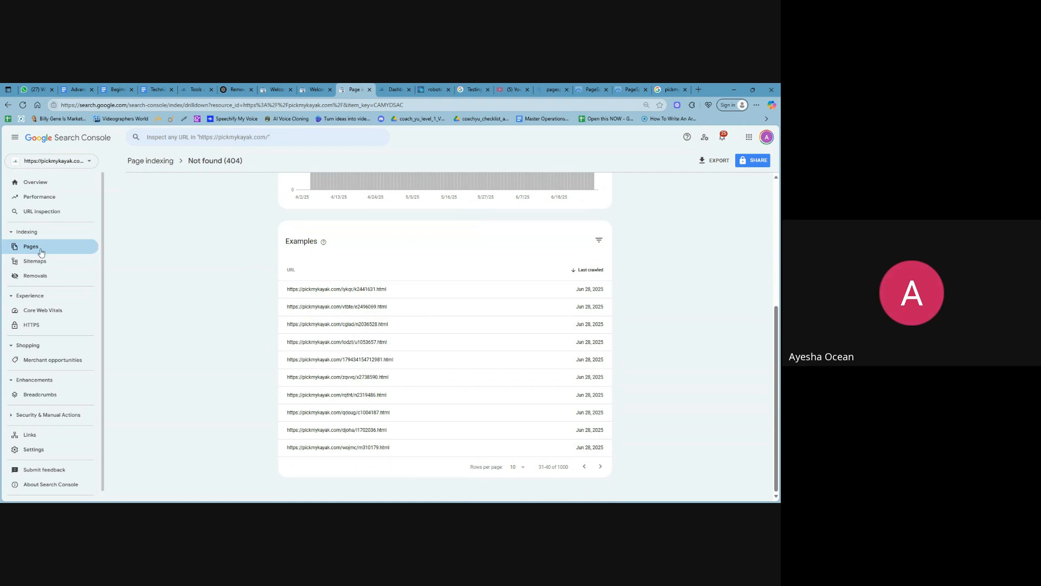
Step: Go back to the page indexing report and review the full list of reasons why pages aren't indexed
click(57, 249)
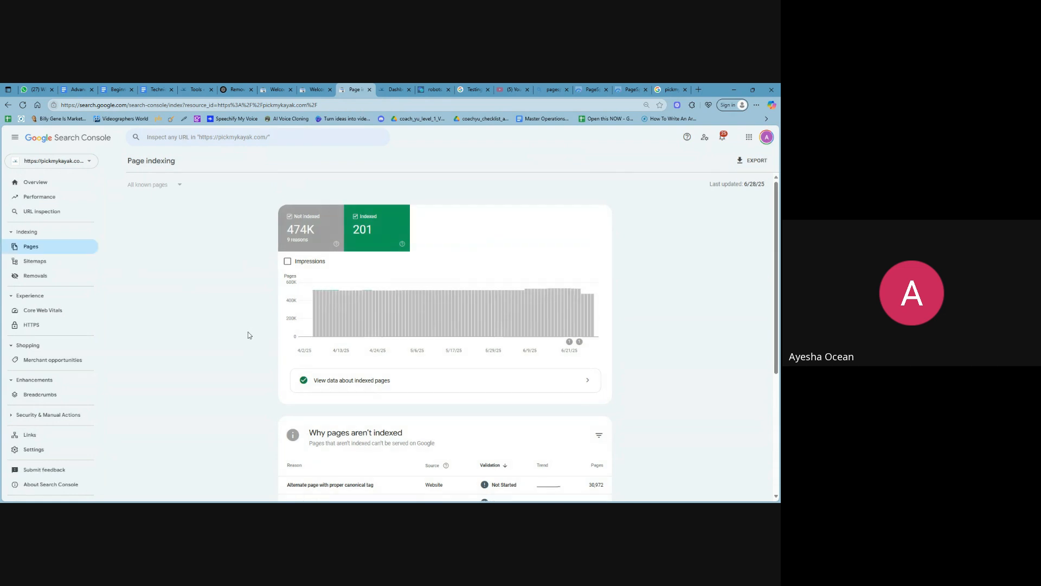
scroll(286, 364, down, 3)
scroll(285, 364, down, 1)
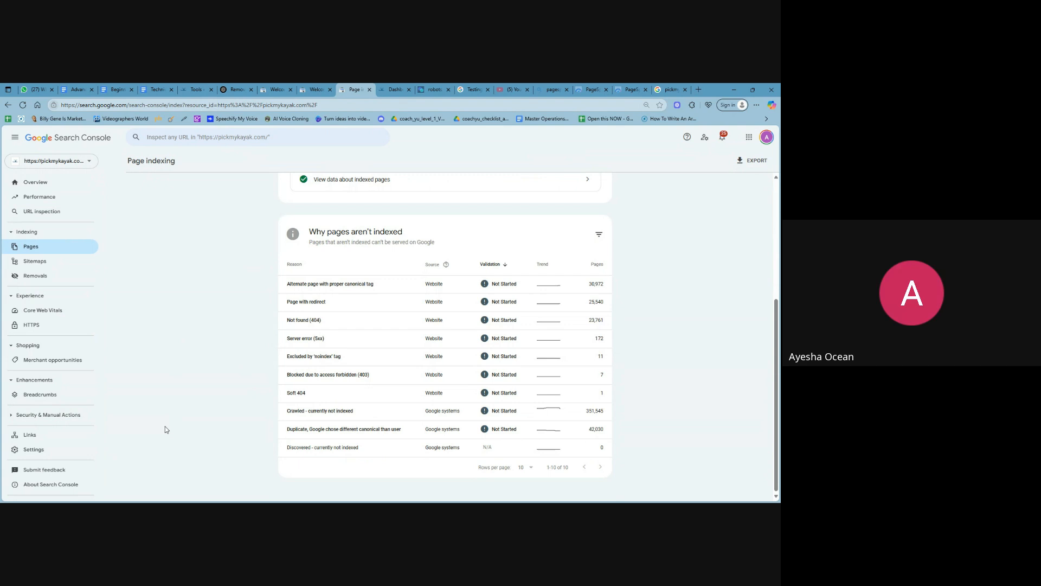
Step: Search Google for "search quality rater" in place of the pickmykayak.com search
click(472, 90)
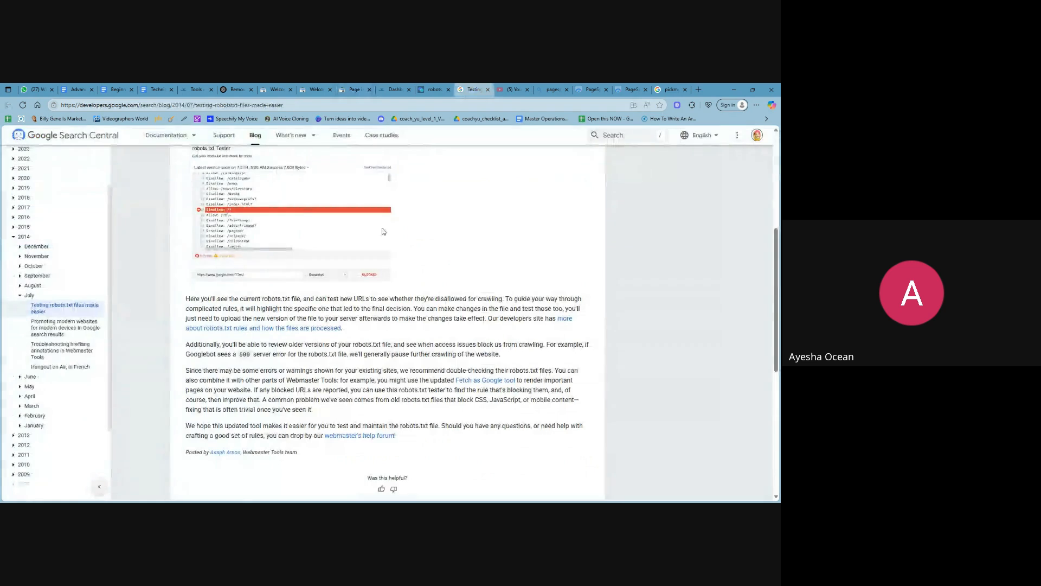
click(671, 90)
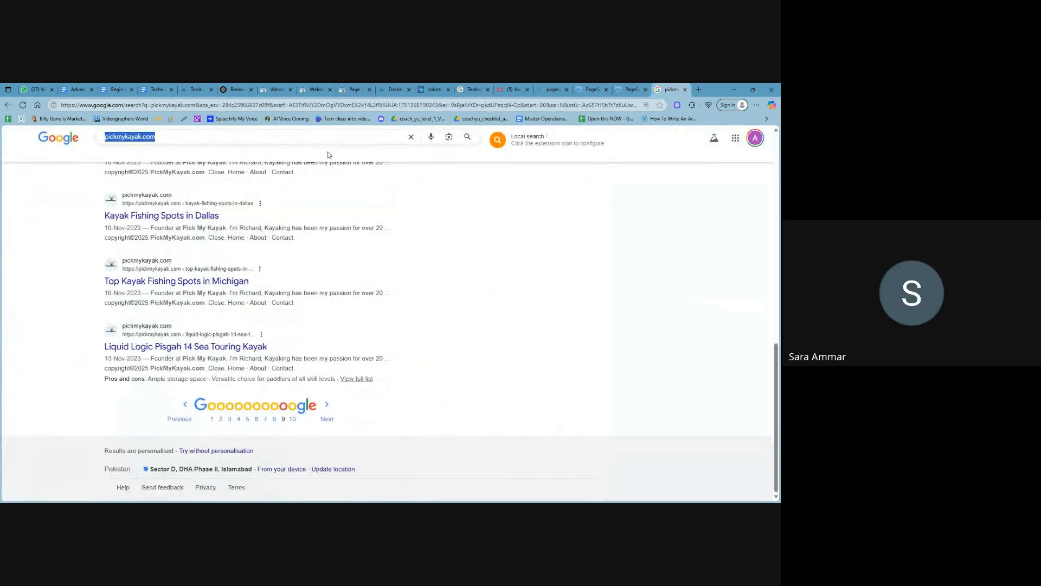
click(347, 137)
text(sear)
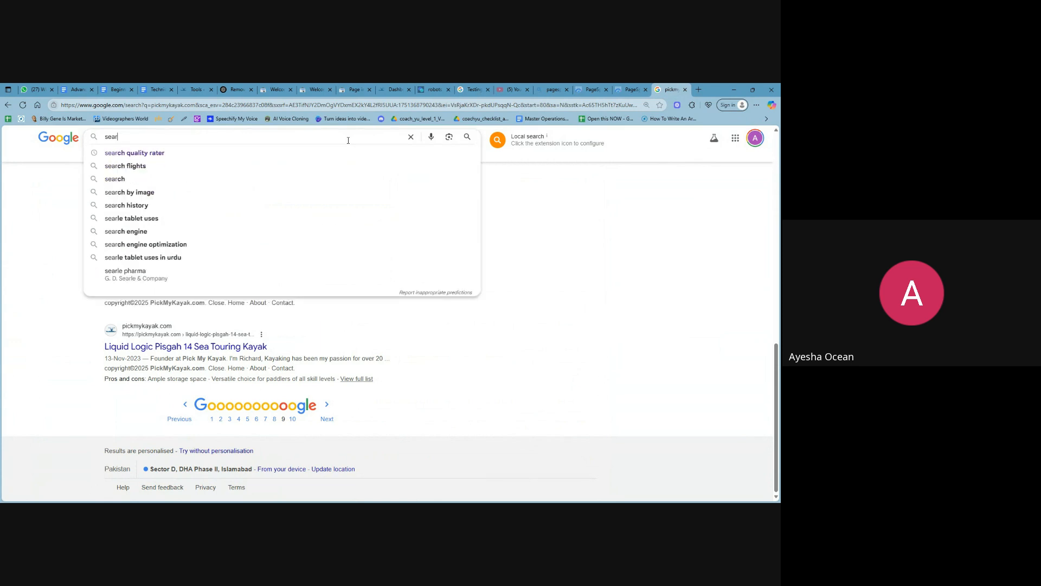
text(ch q)
key(Down)
key(Return)
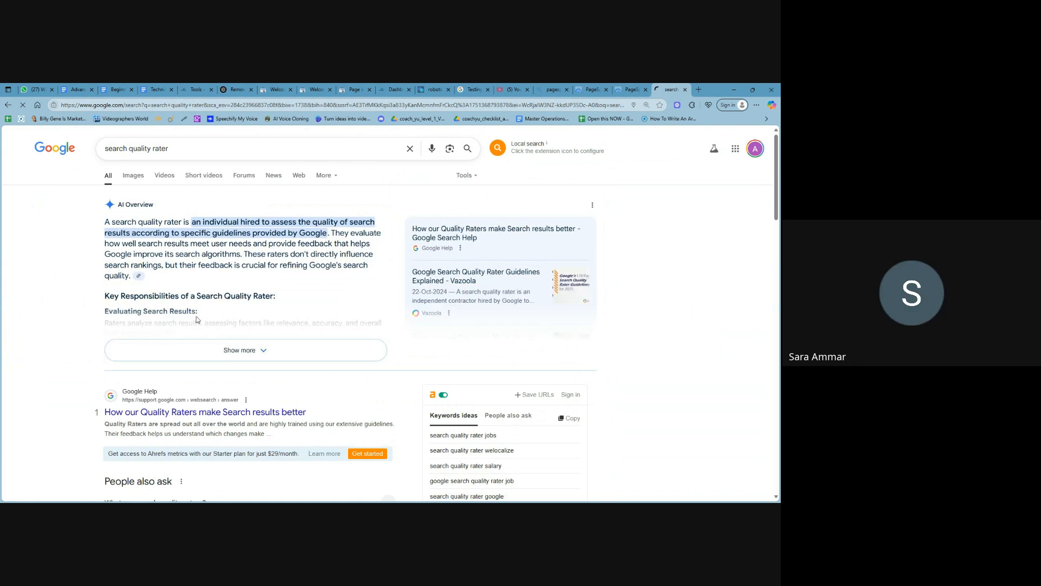
Step: Open the Google Help article "How our Quality Raters make Search results better" and read how raters are trained and used
scroll(290, 319, down, 4)
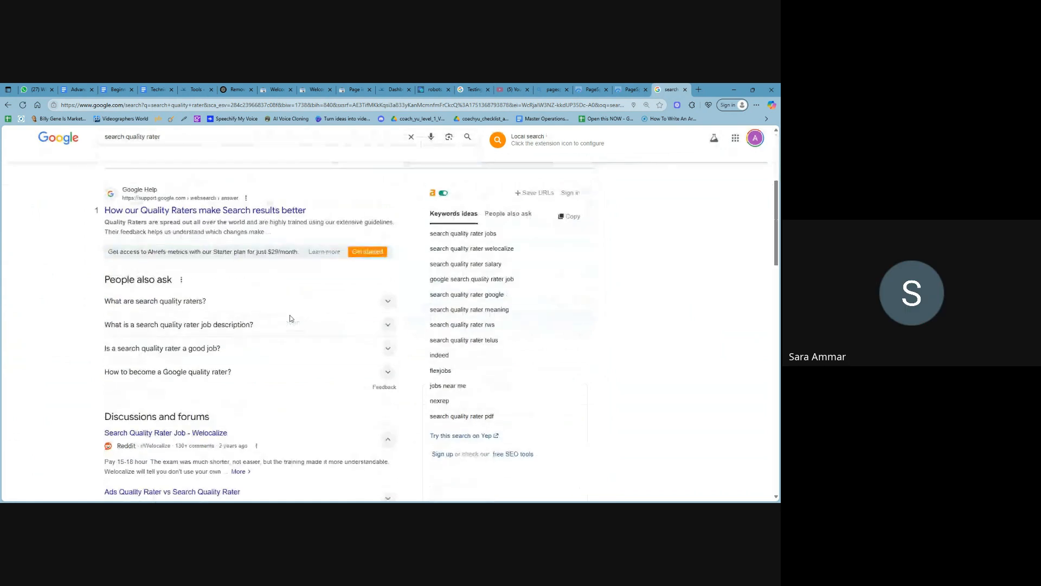
scroll(290, 320, up, 3)
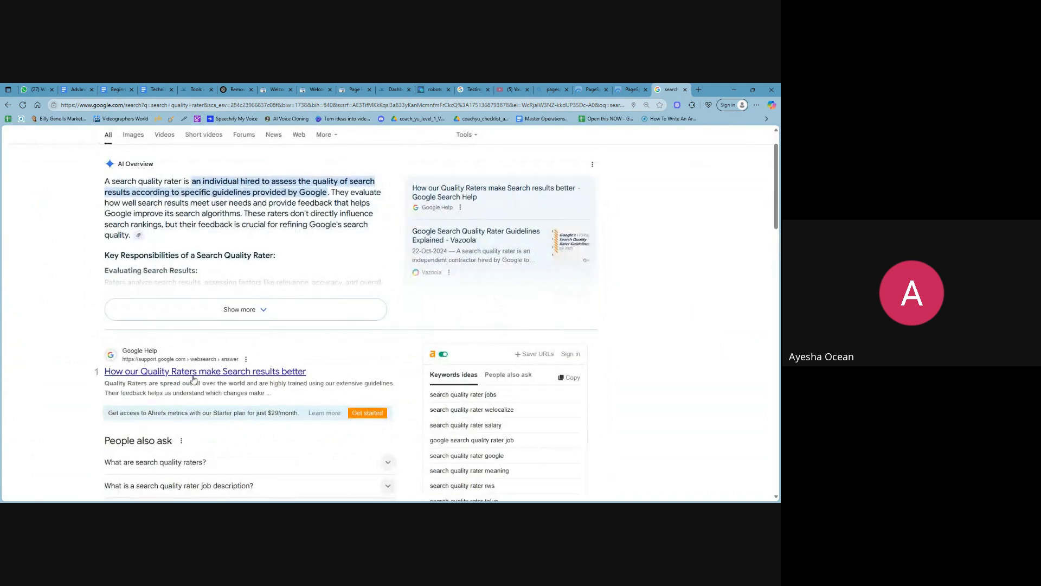
click(194, 375)
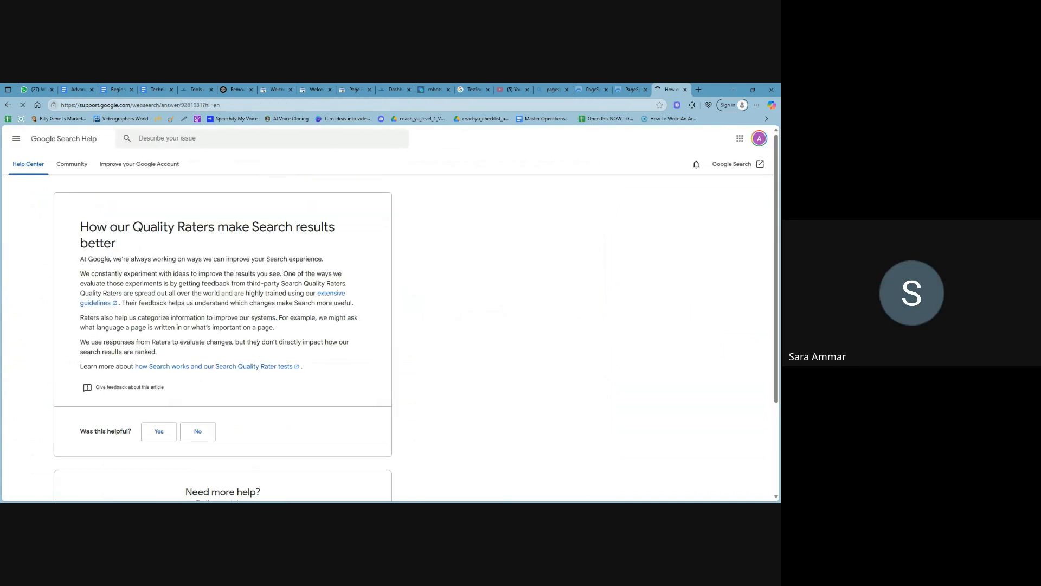
click(100, 304)
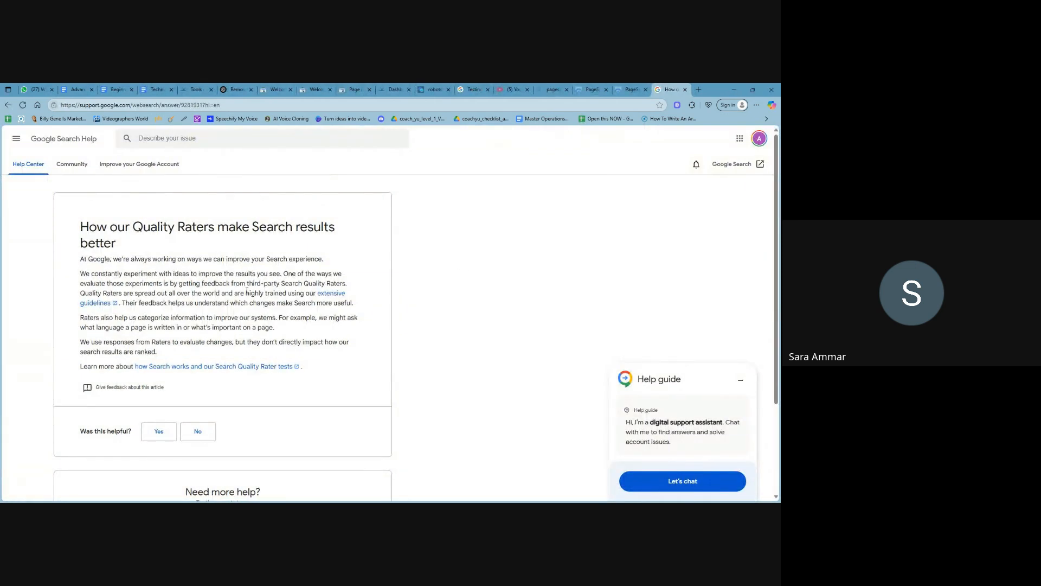
click(158, 106)
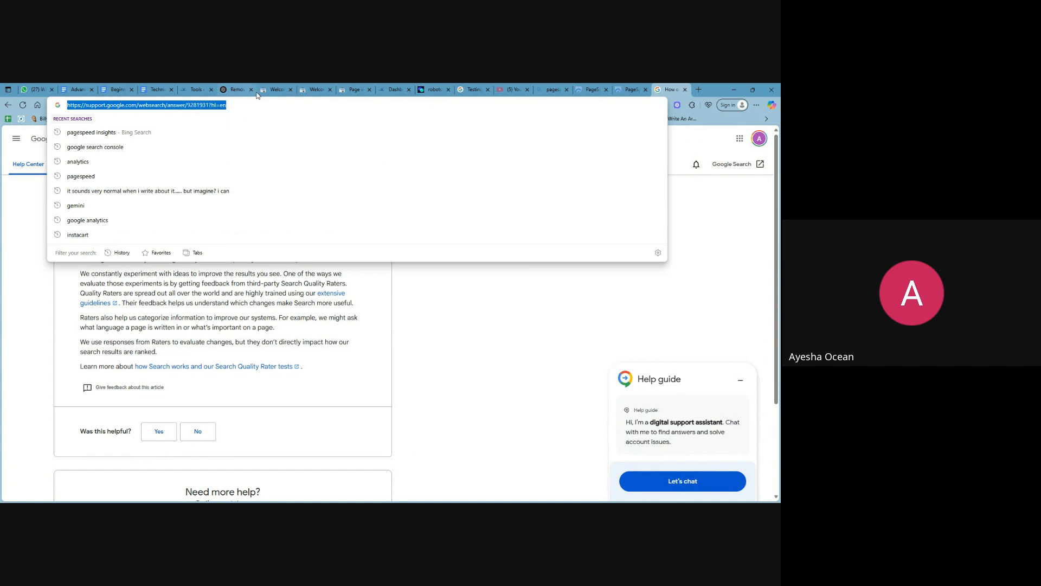
Step: Revisit the Search Console page indexing report, and look over the SEO plugins in the pickmykayak.com WordPress dashboard
click(303, 90)
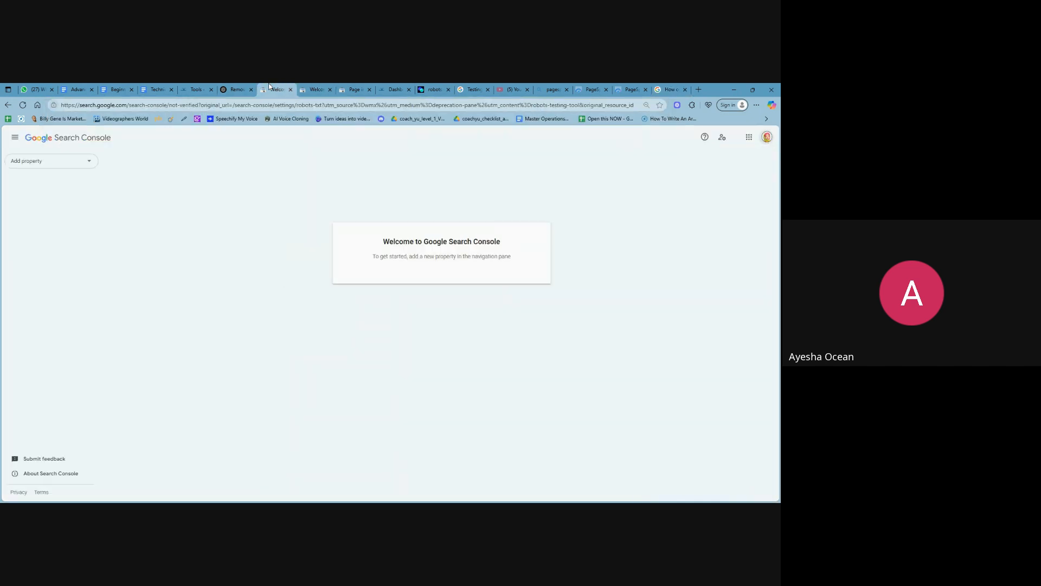
click(349, 87)
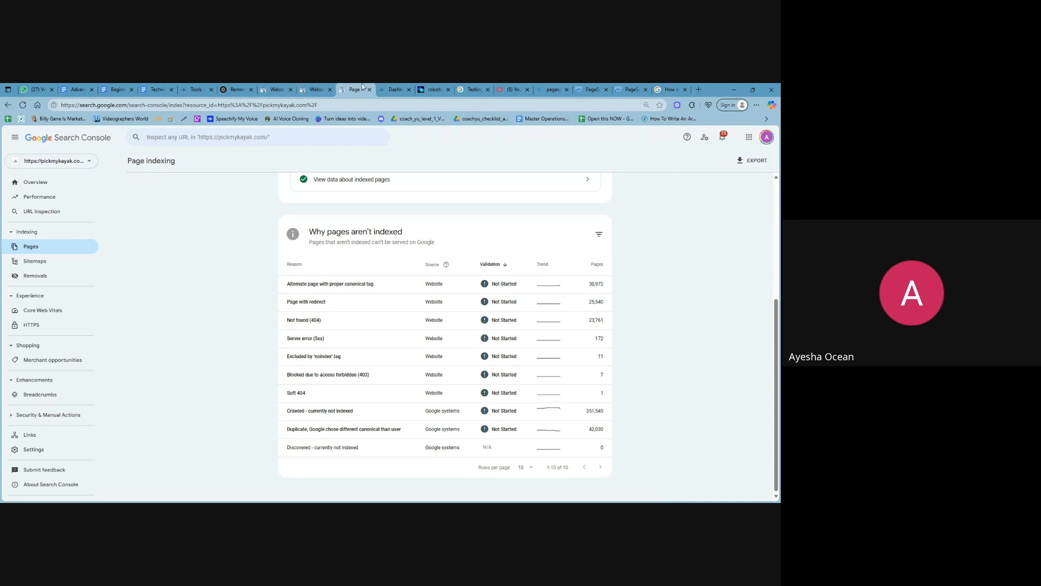
click(390, 89)
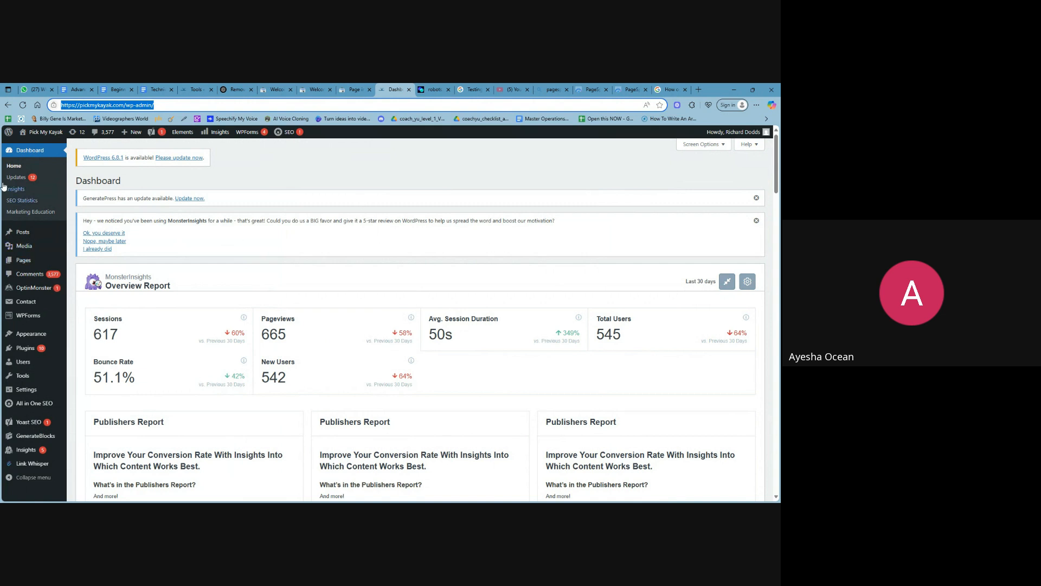
mouse_move(7, 331)
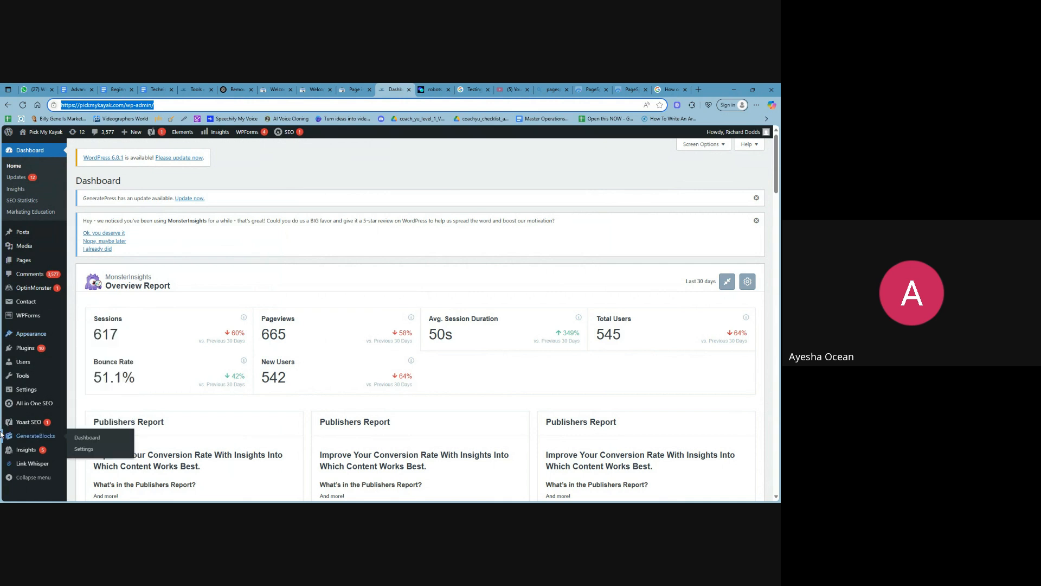
mouse_move(31, 406)
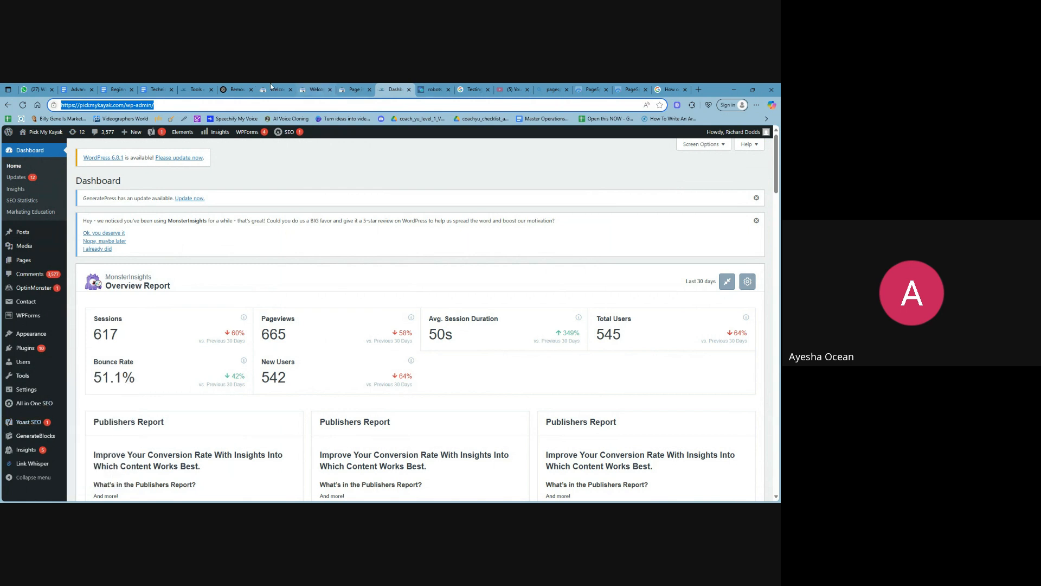
Step: Load the BlitzMetrics WordPress dashboard at blitzmetrics.com/wp-admin/ in place of the YouTube page
click(422, 90)
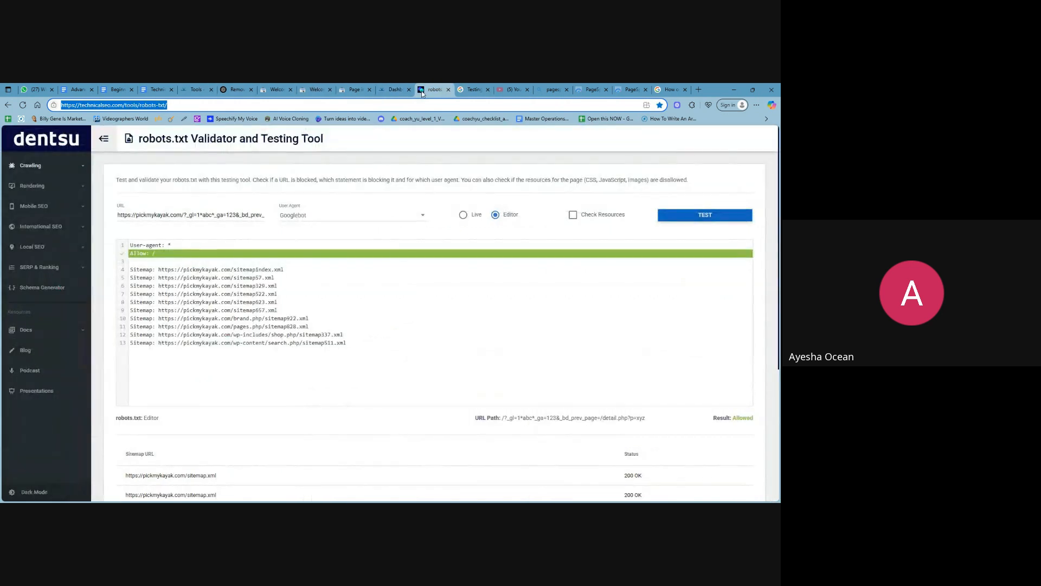
click(470, 90)
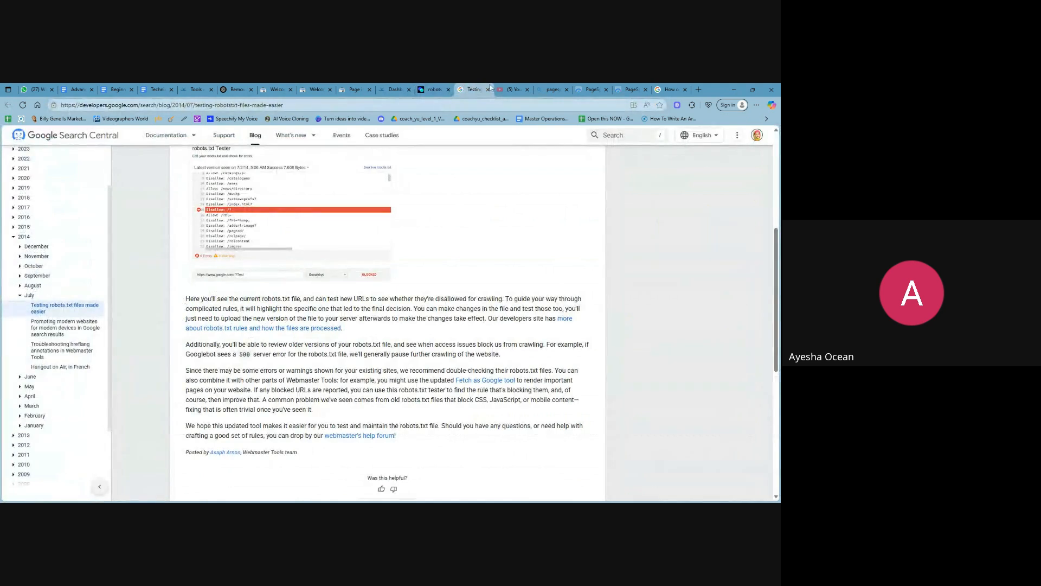
click(510, 89)
click(474, 103)
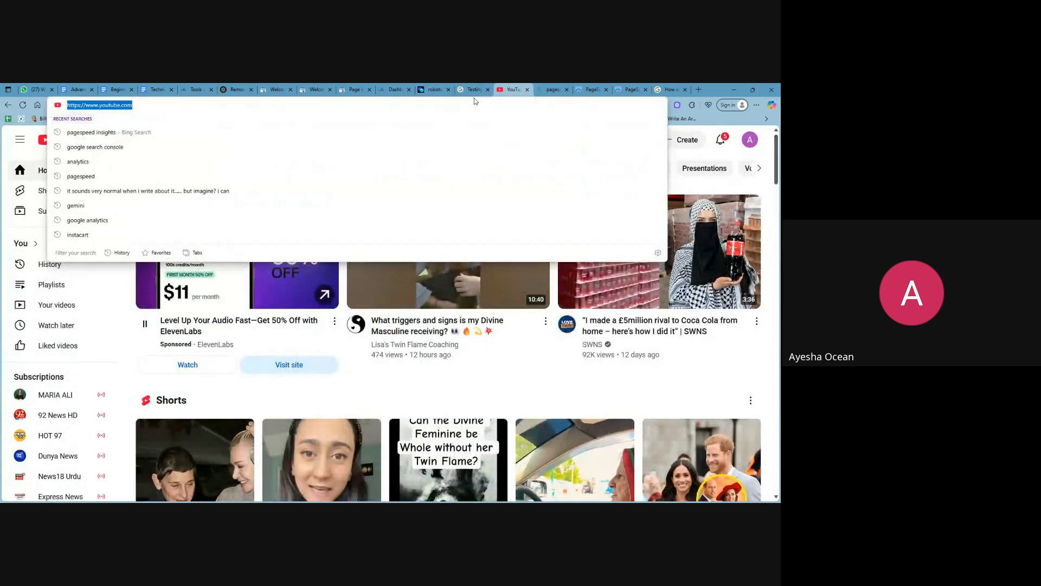
text(bli)
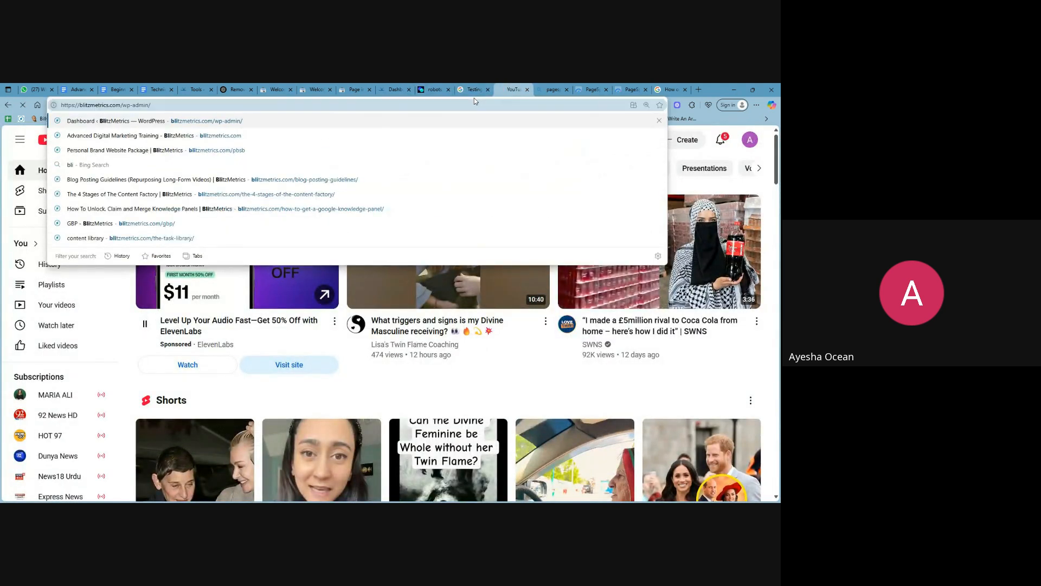
key(Escape)
click(470, 90)
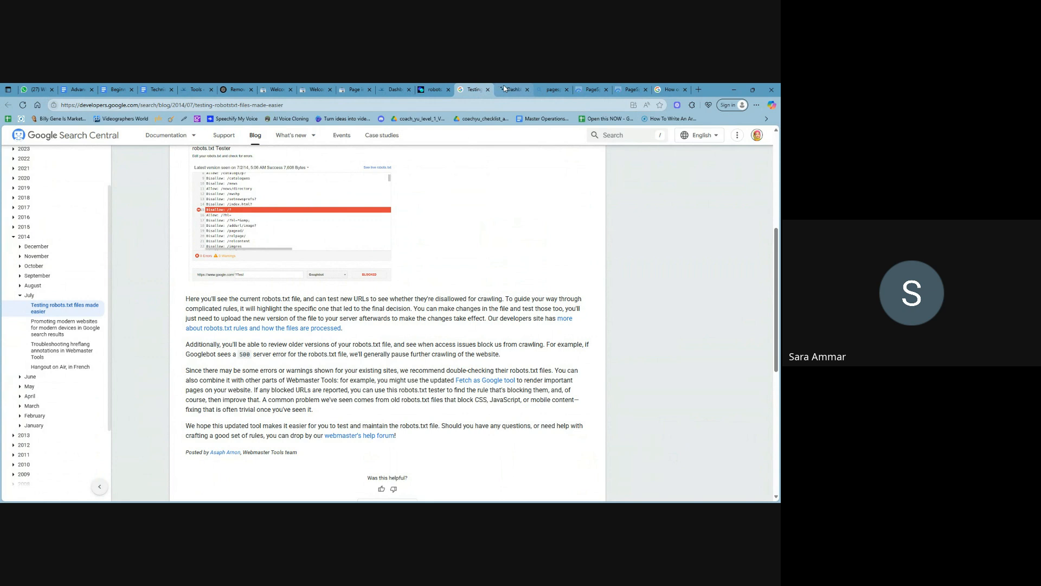
click(503, 88)
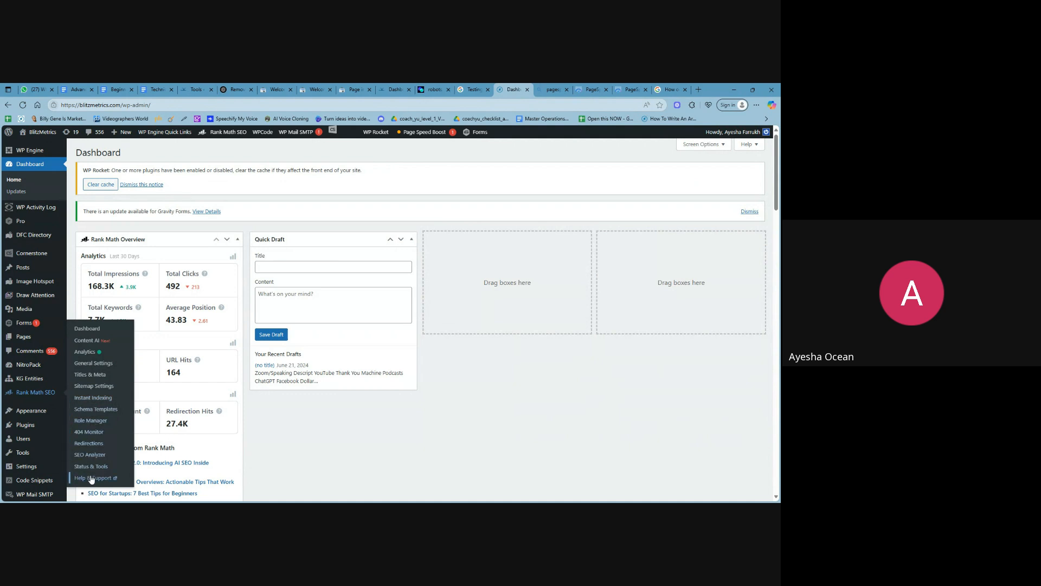
Step: Open Rank Math's 404 Monitor for BlitzMetrics and examine the logged URLs with their hits and access times
click(87, 434)
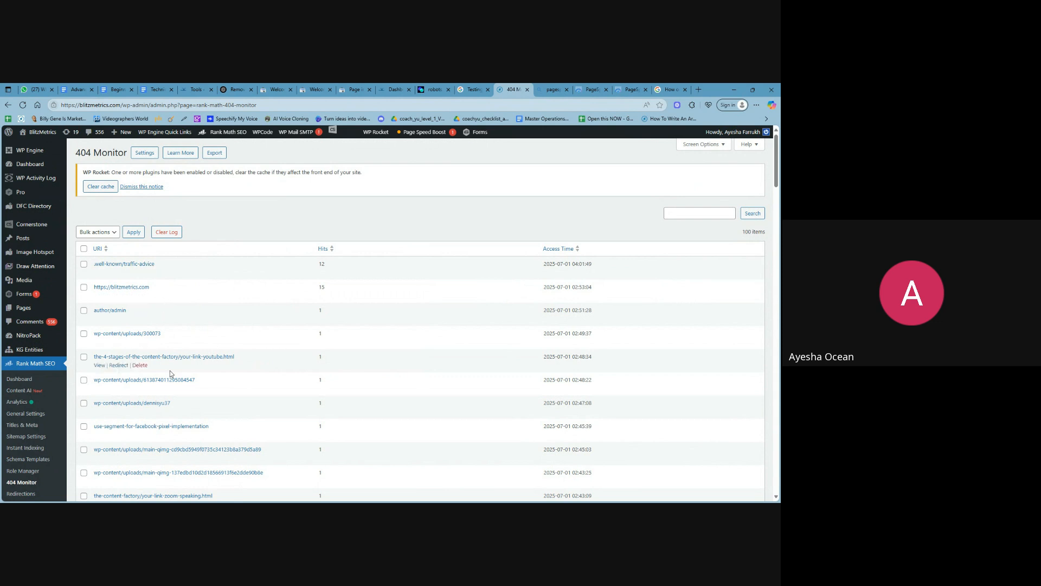
scroll(170, 369, down, 1)
scroll(170, 374, up, 1)
scroll(335, 271, down, 5)
scroll(337, 293, down, 15)
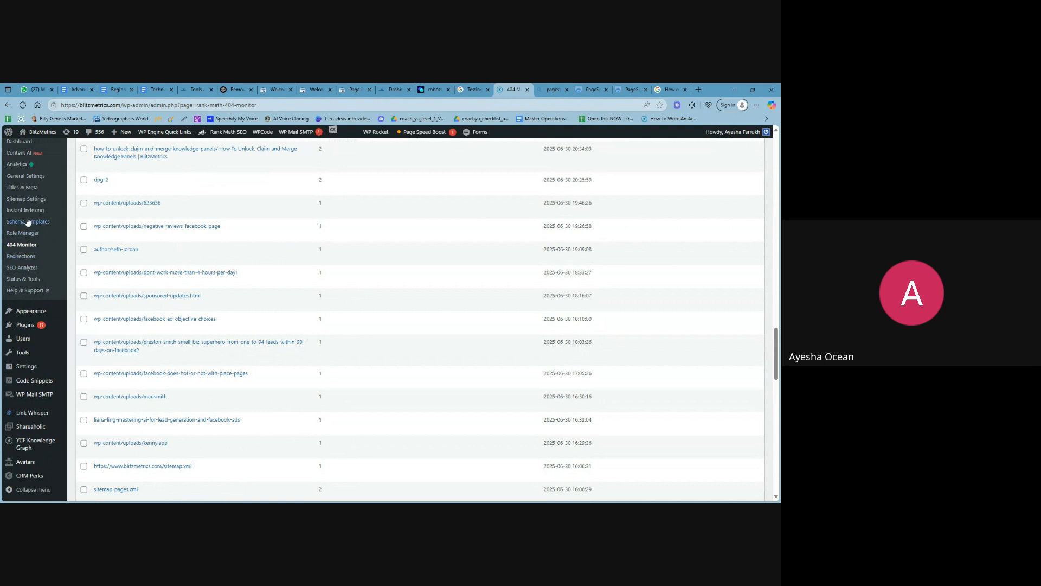
Step: Open BlitzMetrics' Rank Math Redirections list and examine the first redirect's source and destination URLs
scroll(22, 226, up, 1)
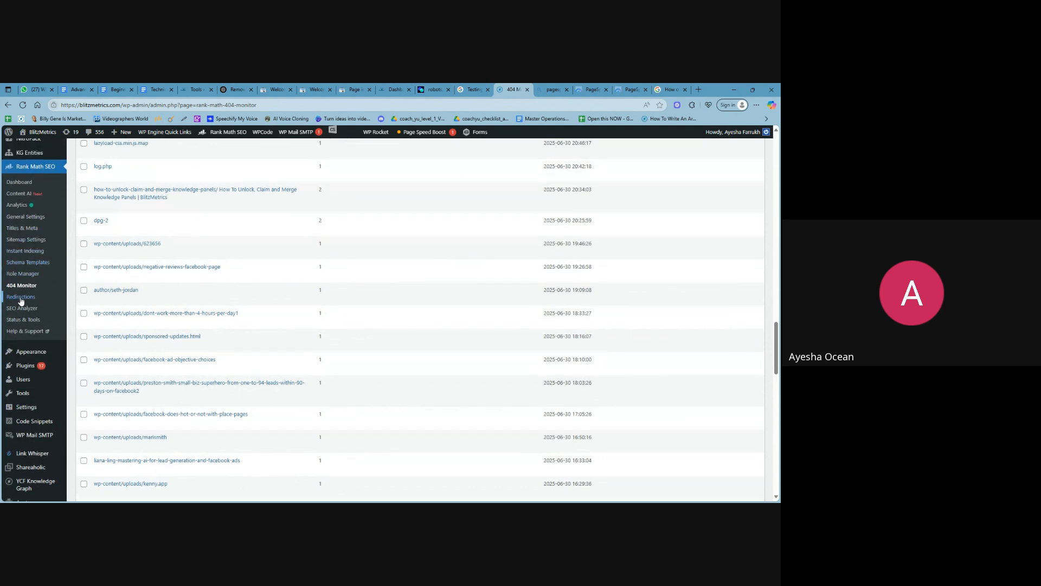
click(21, 298)
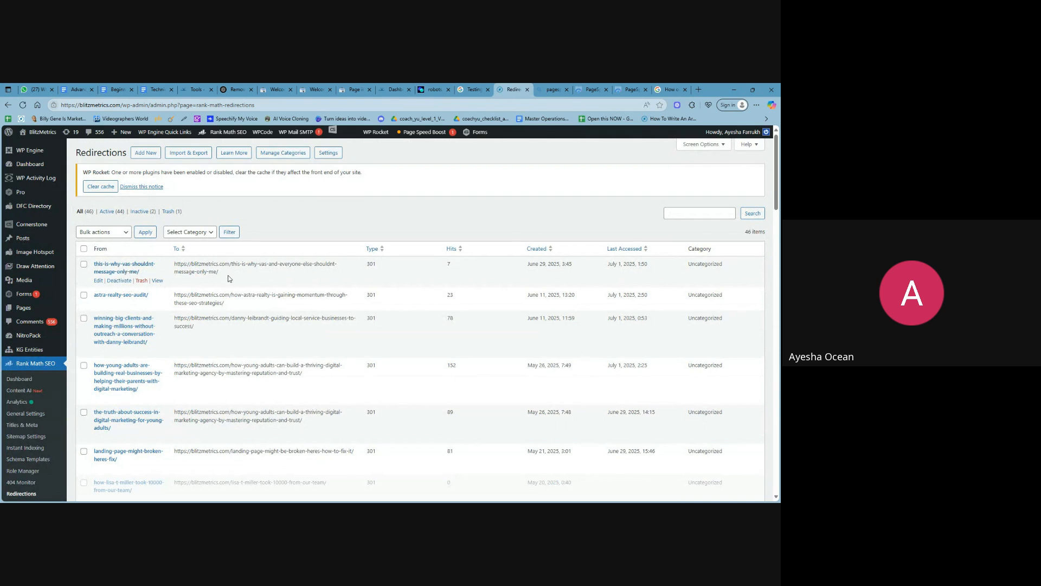
drag(219, 266, 234, 265)
Step: Open a blank Add Redirection form and go over its Source URLs, Destination URL and redirection type settings
click(145, 154)
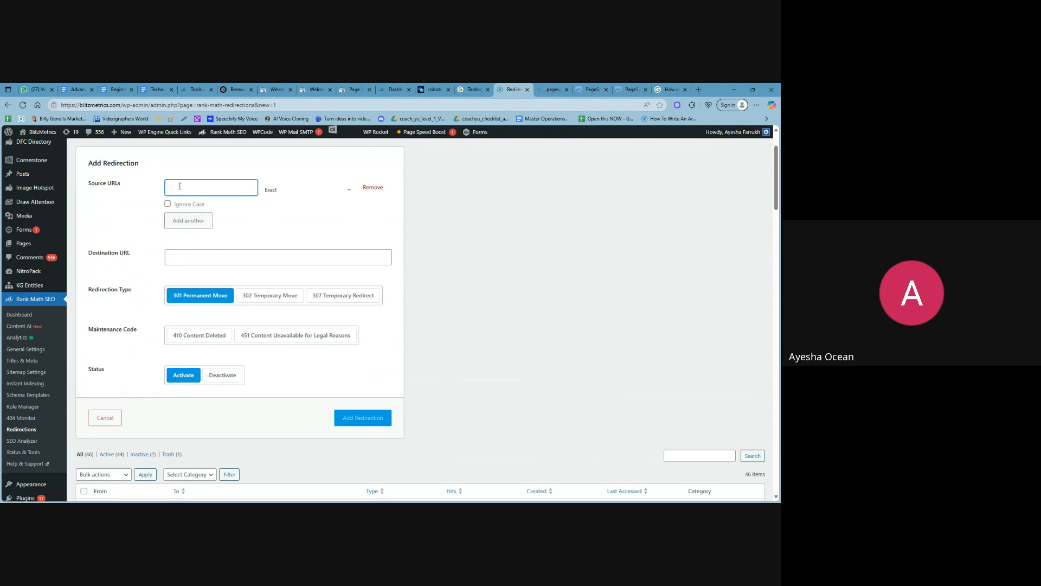
click(170, 256)
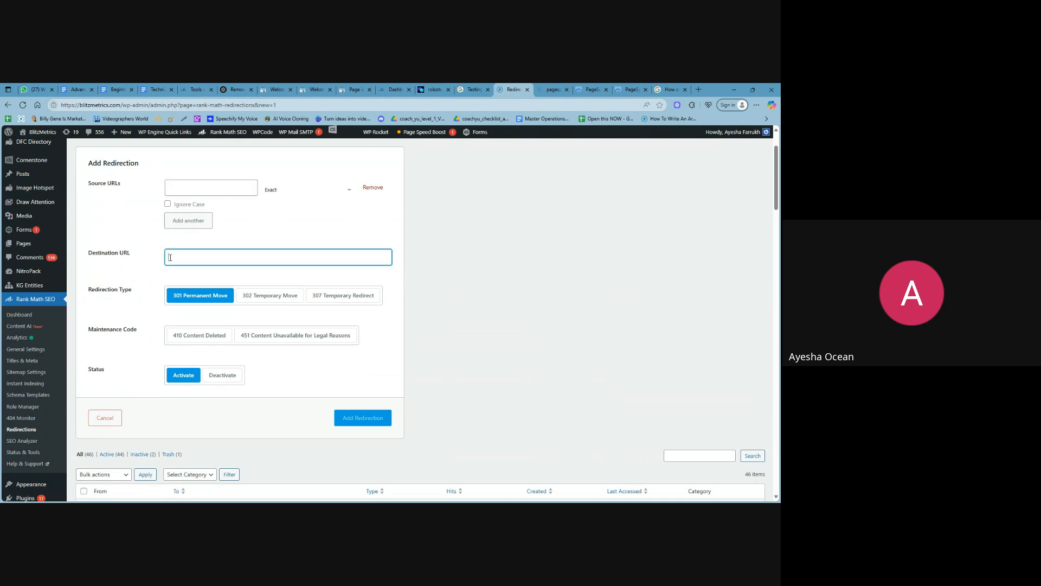
click(107, 288)
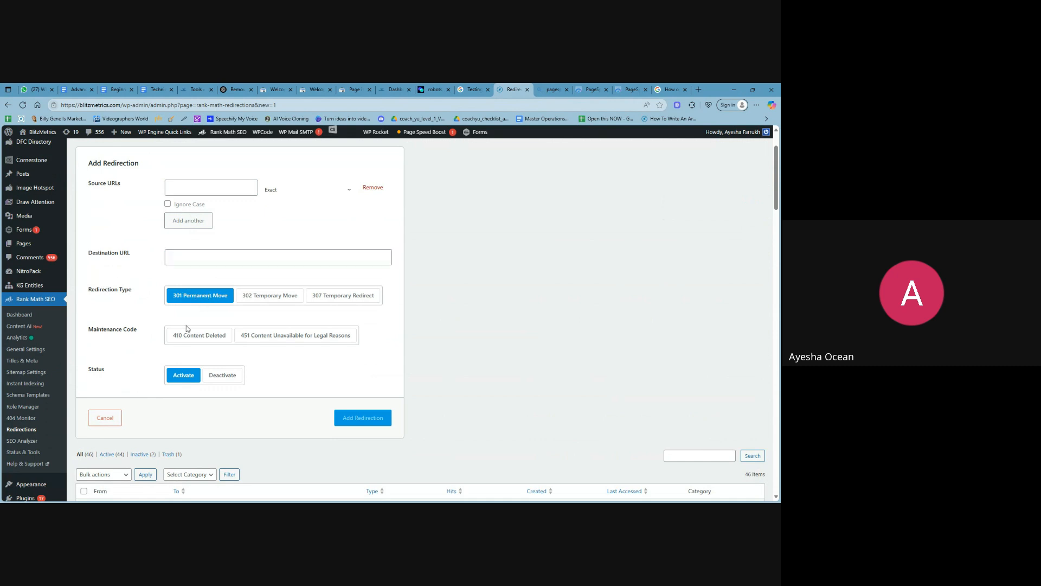
click(218, 187)
click(219, 256)
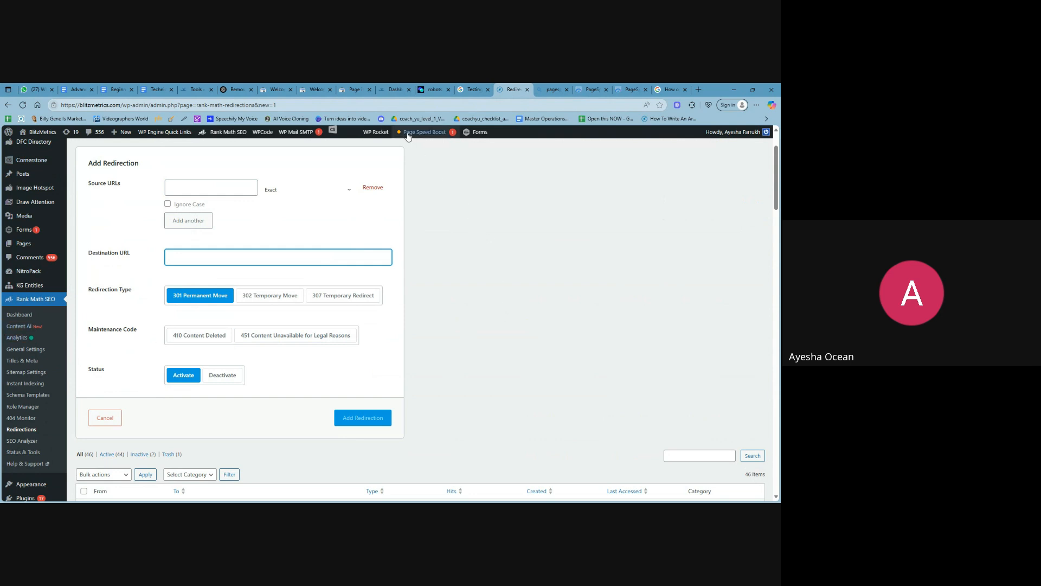
Step: Return to the pickmykayak.com WordPress dashboard and the Search Console report to review why pages aren't indexed
click(393, 89)
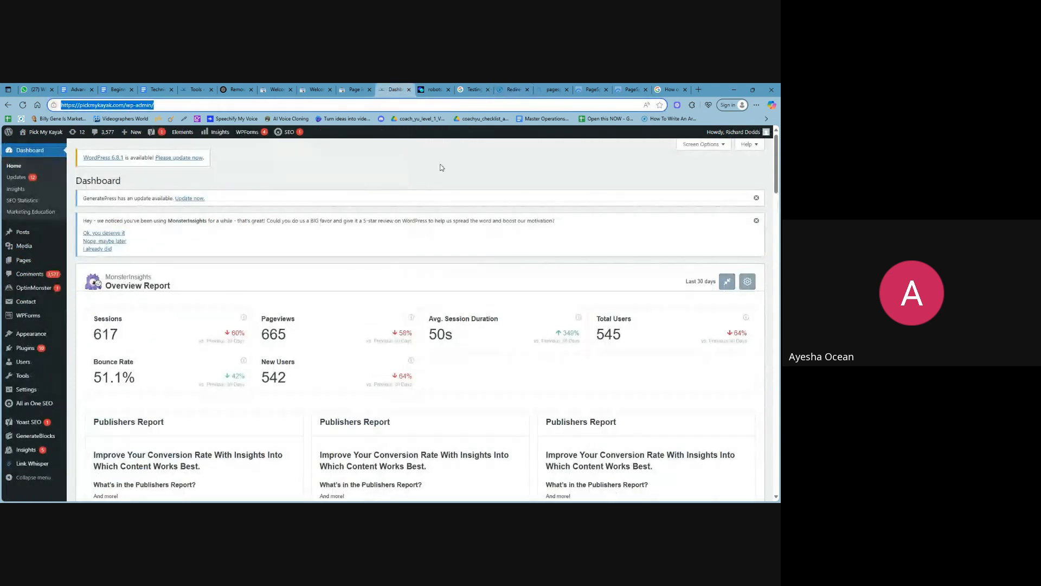
click(343, 88)
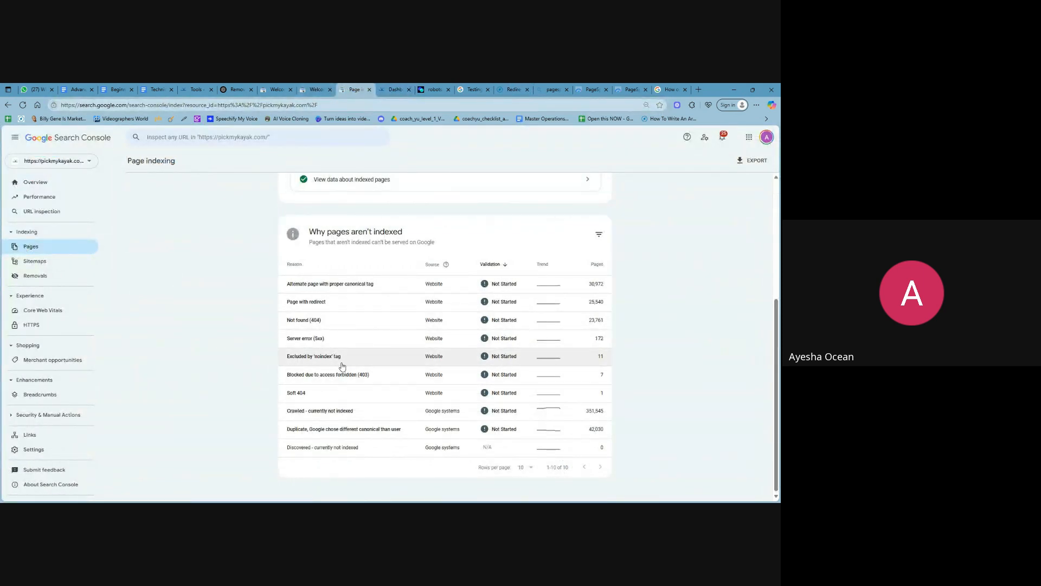
click(310, 89)
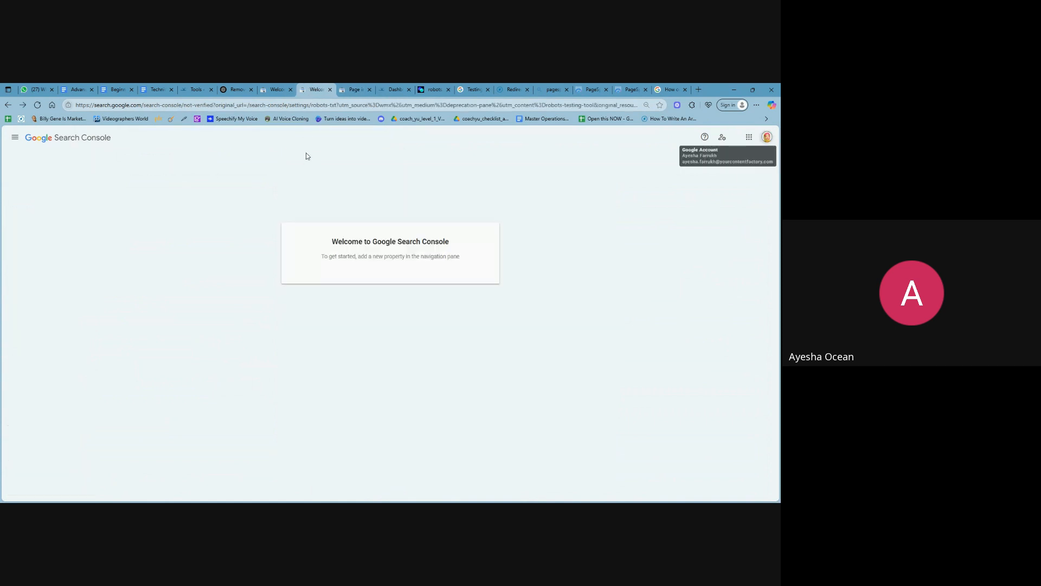
Step: Review the Allow and Disallow rules and the Custom Robots.txt Preview in pickmykayak.com's AIOSEO robots.txt editor
click(182, 88)
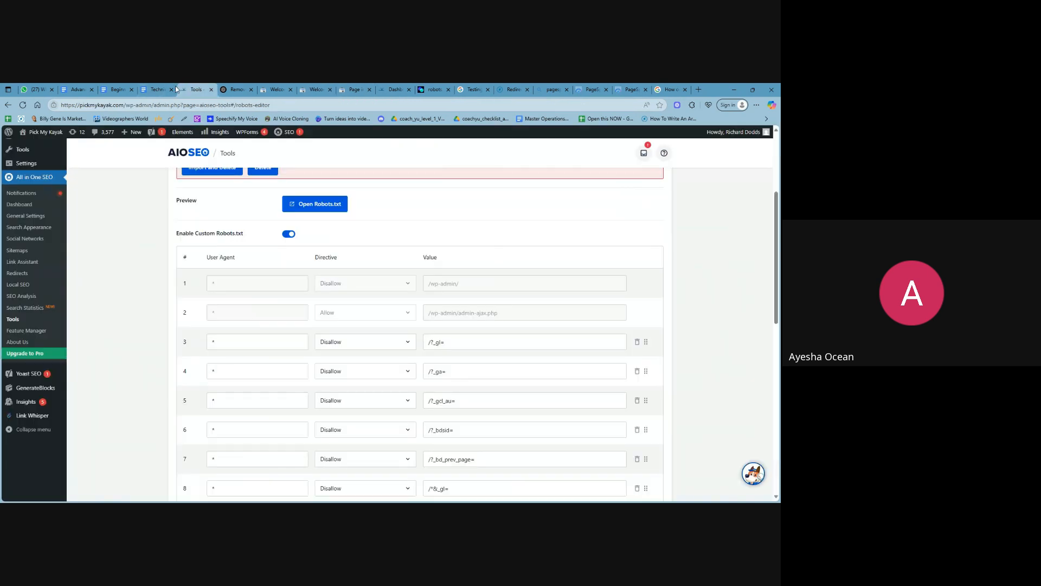
scroll(124, 314, down, 4)
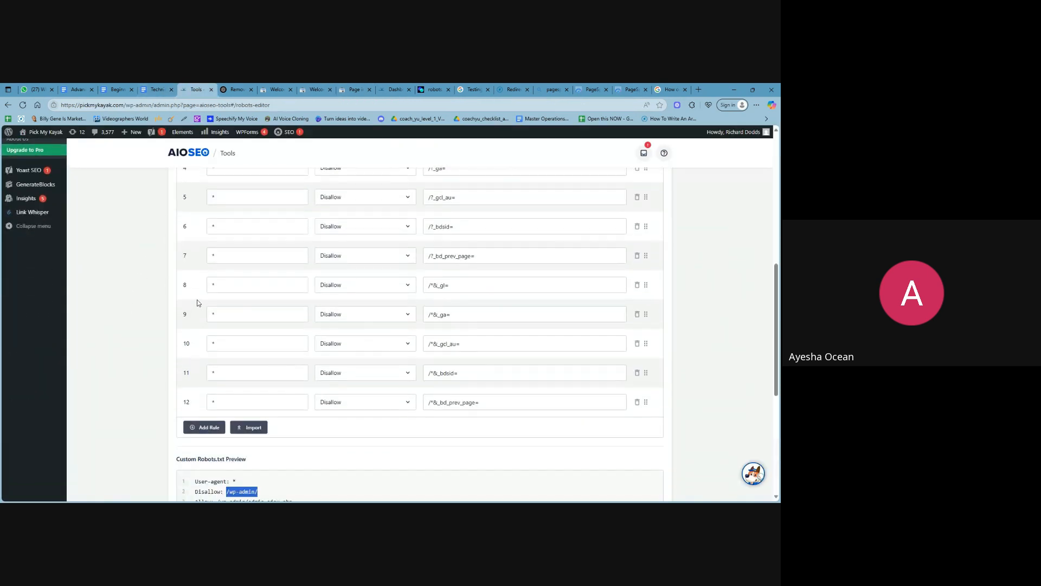
scroll(260, 298, up, 2)
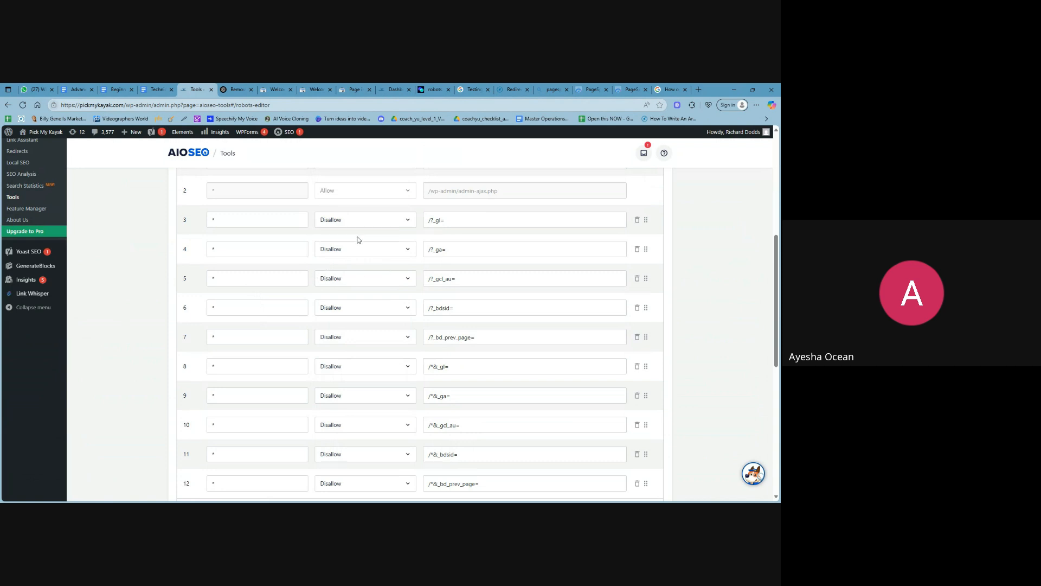
scroll(153, 278, down, 3)
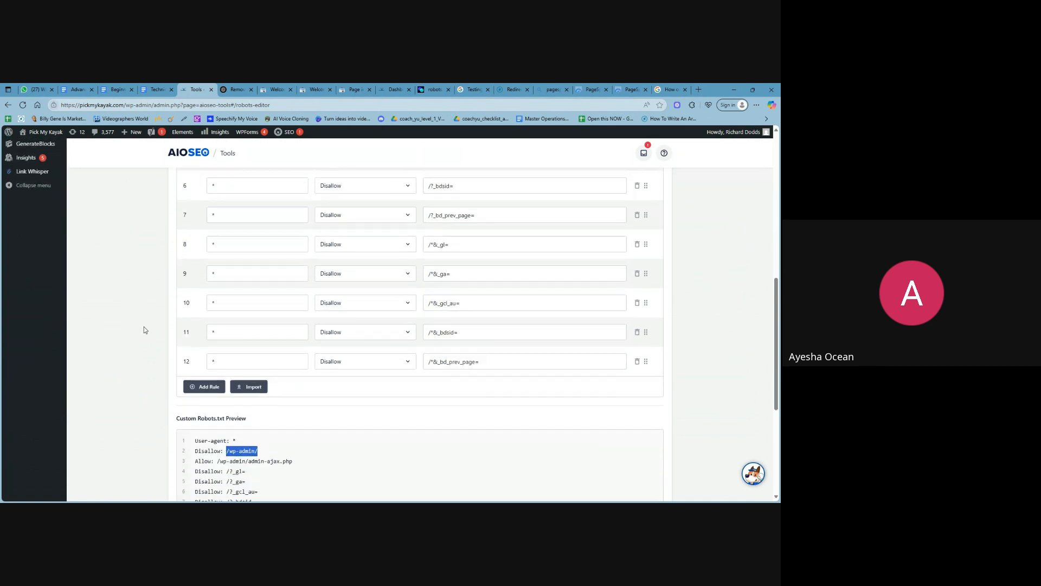
scroll(169, 316, down, 5)
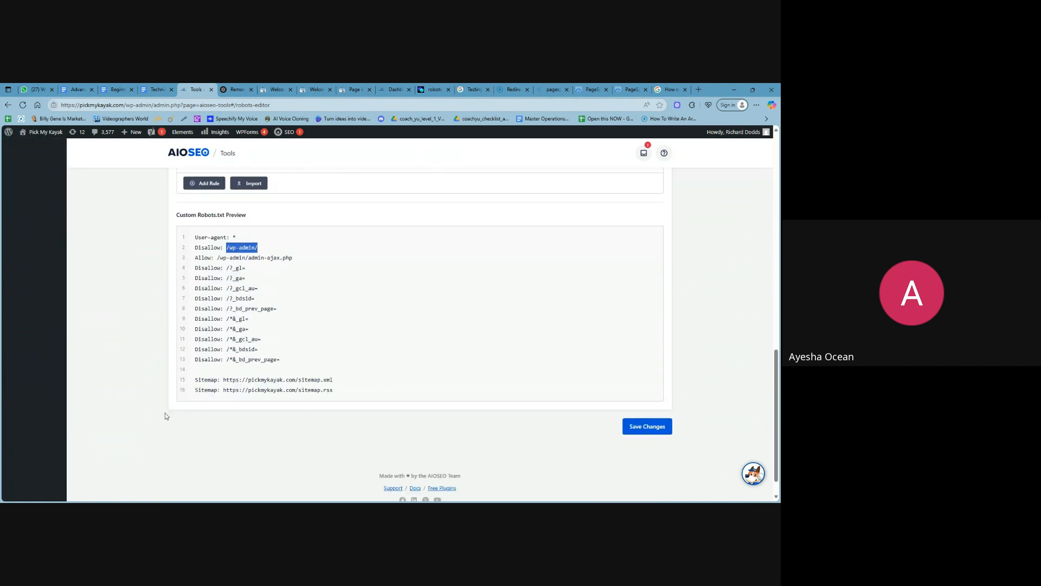
scroll(167, 304, up, 1)
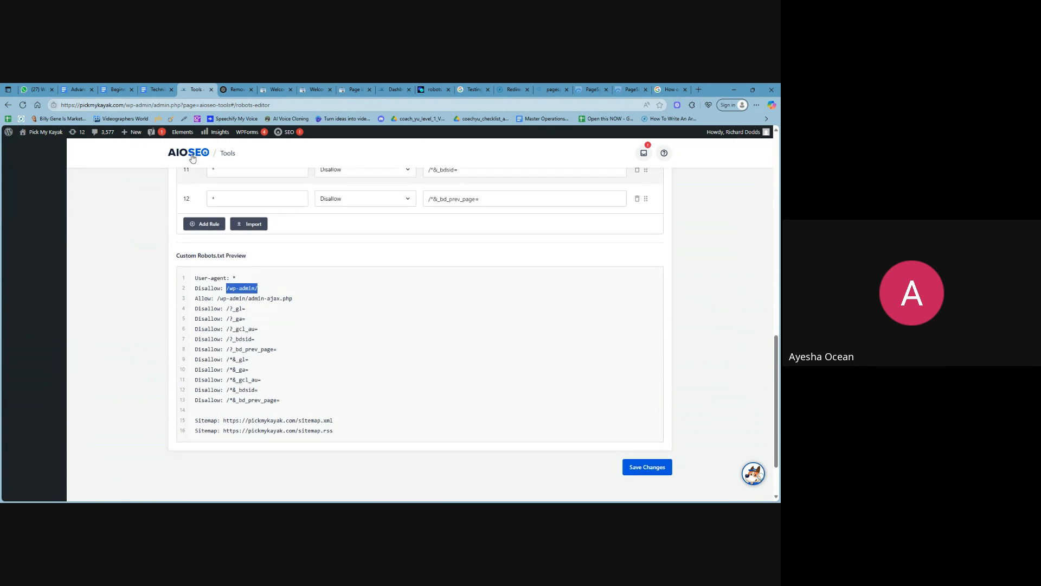
scroll(211, 271, up, 10)
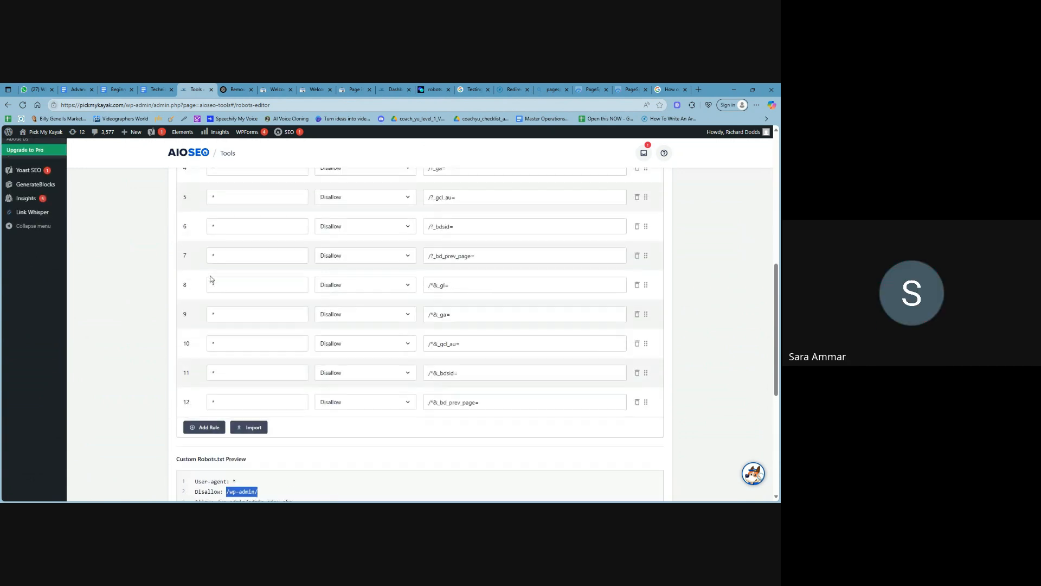
Step: Recheck the non-indexing reasons in pickmykayak.com's page indexing report, and go back to the AIOSEO robots.txt editor
click(276, 89)
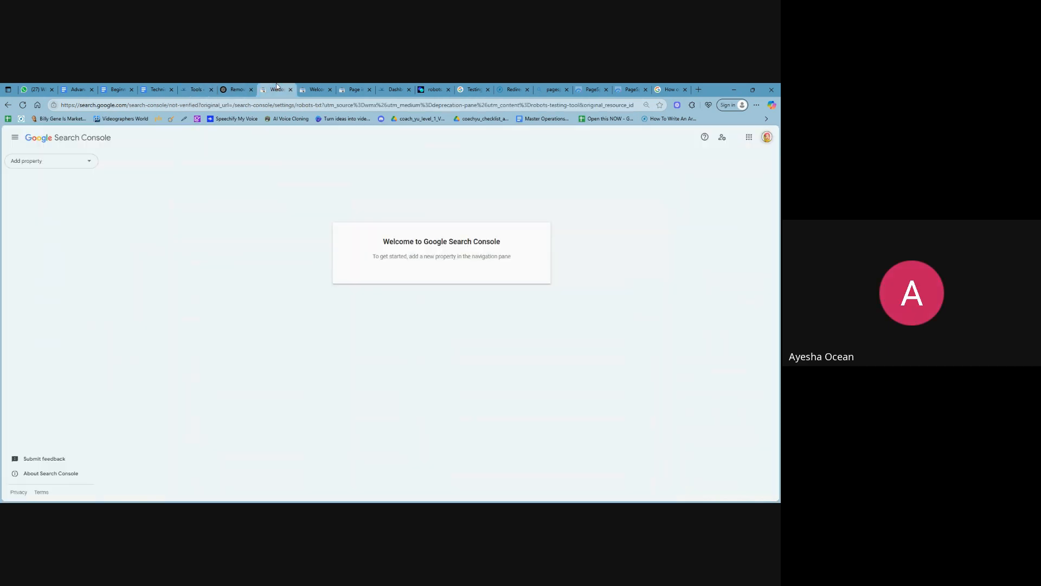
click(342, 88)
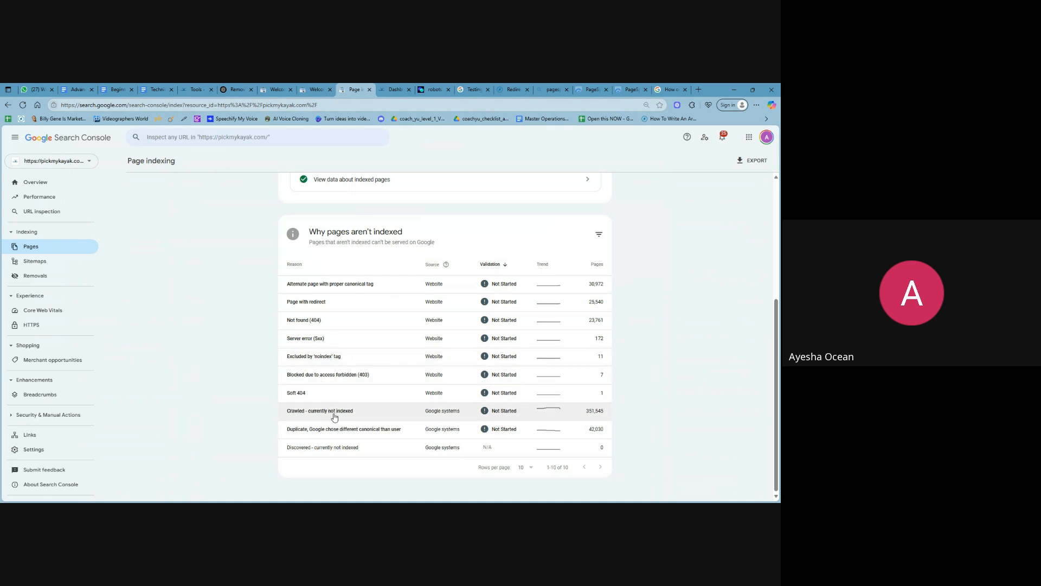
click(195, 89)
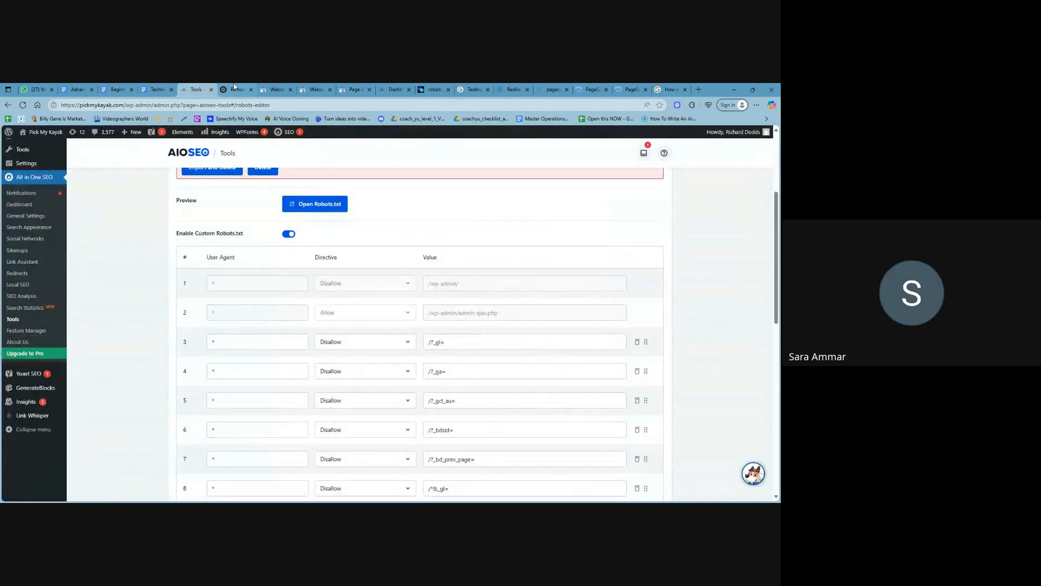
Step: Open the All in One SEO dashboard for pickmykayak.com and close its notifications pane
scroll(153, 270, up, 3)
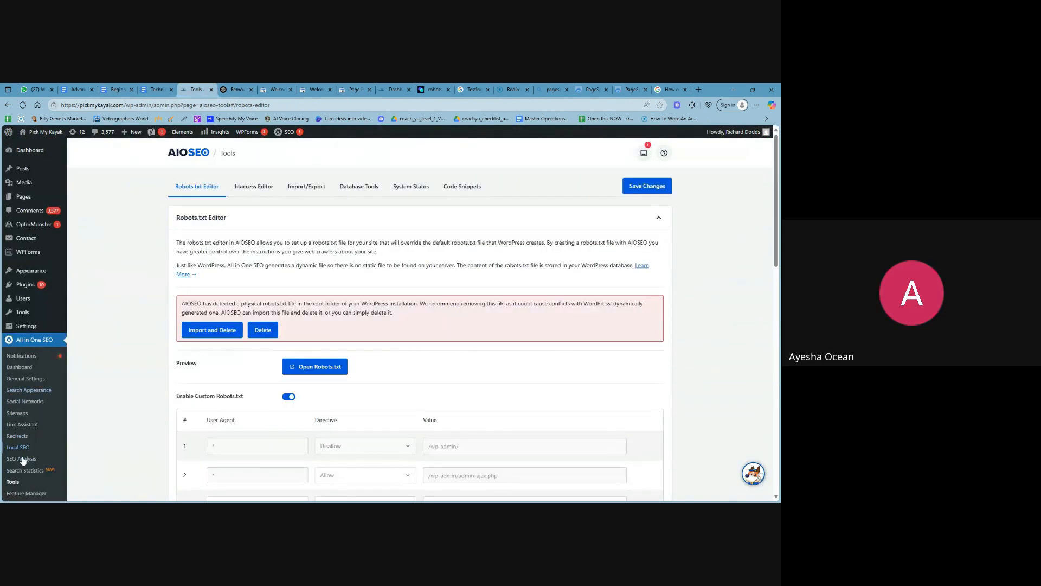
scroll(47, 335, down, 1)
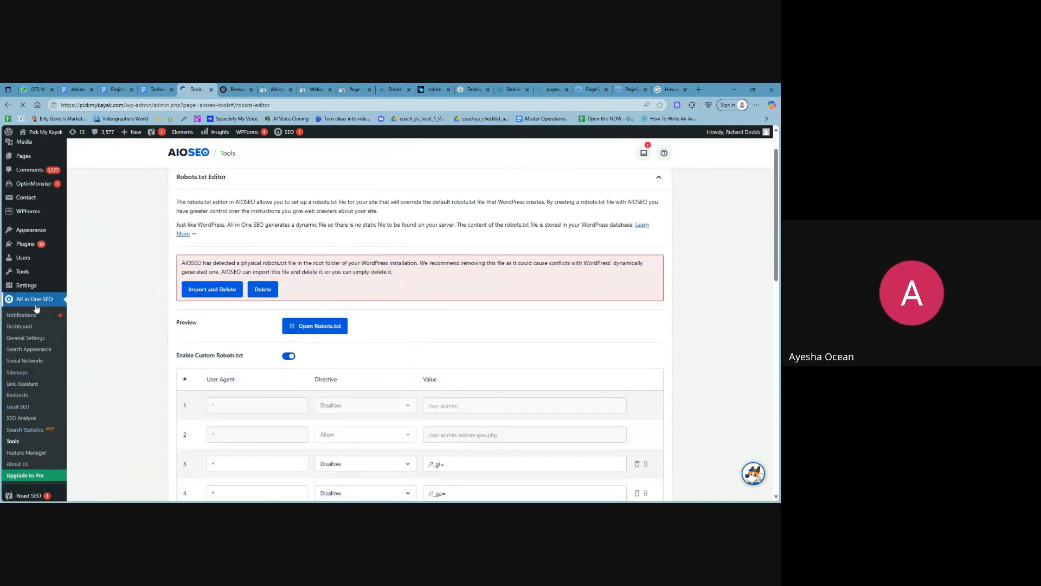
click(34, 312)
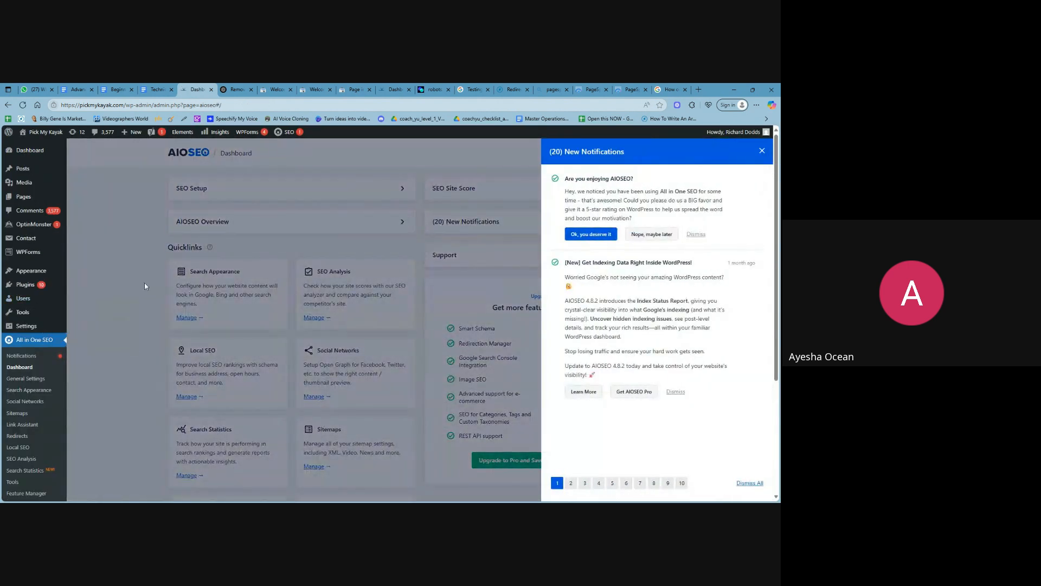
click(134, 277)
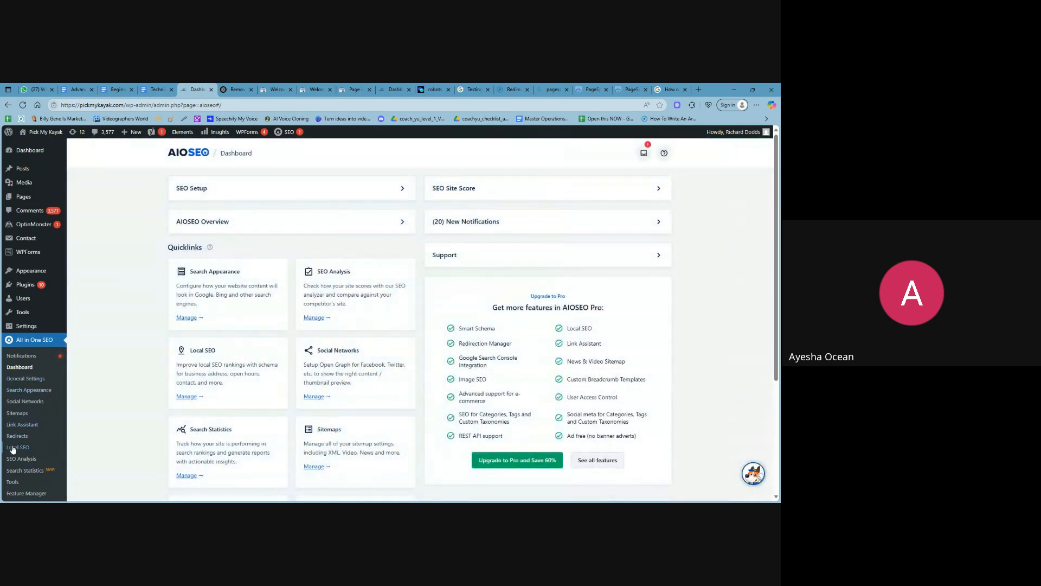
Step: Reopen AIOSEO's robots.txt editor and examine the tracking-parameter Disallow rules, from /?_gl= to /*&_bd_prev_page=, and their preview
scroll(21, 414, down, 1)
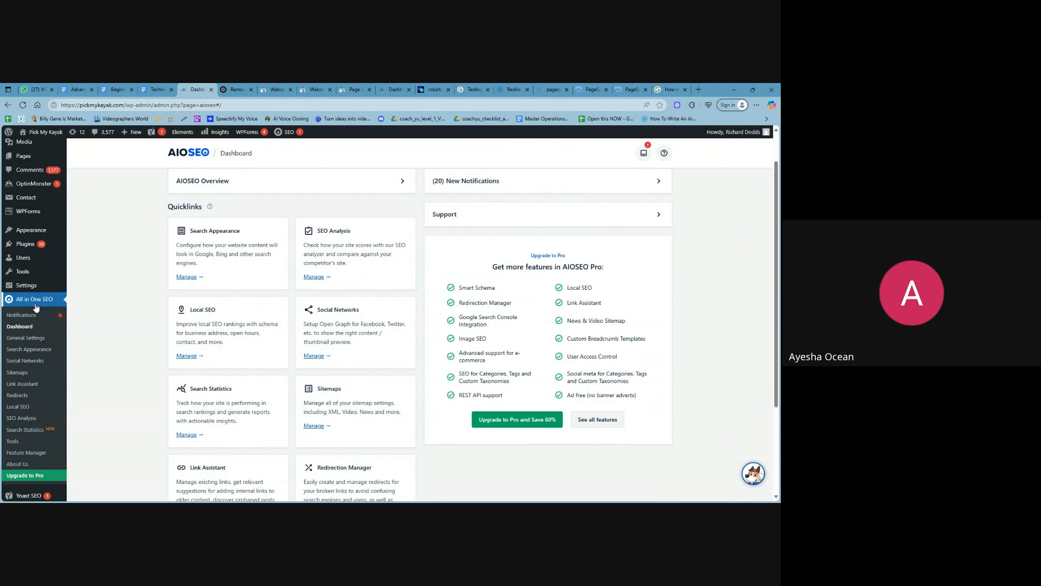
click(10, 442)
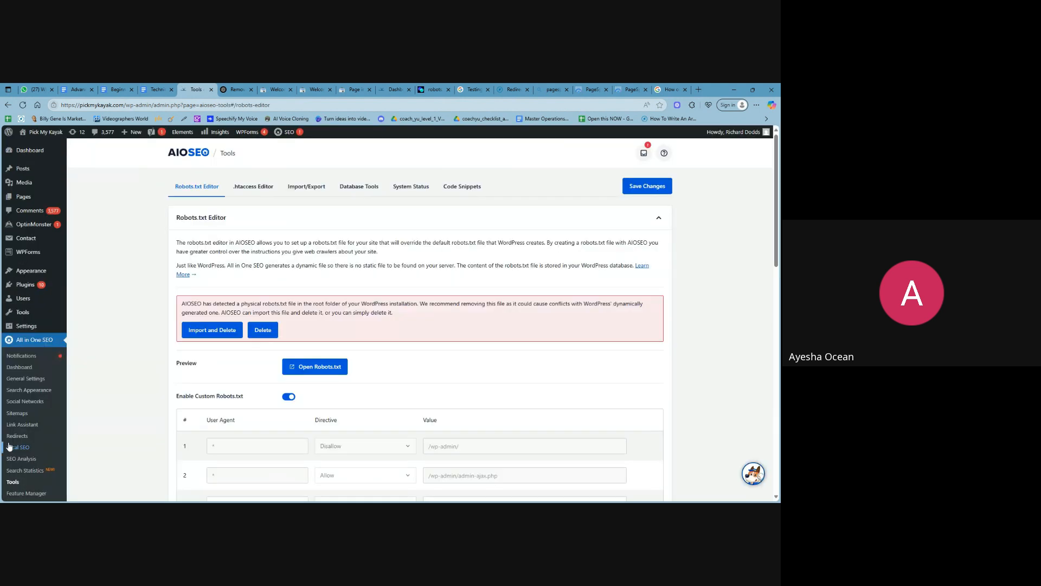
scroll(225, 266, down, 2)
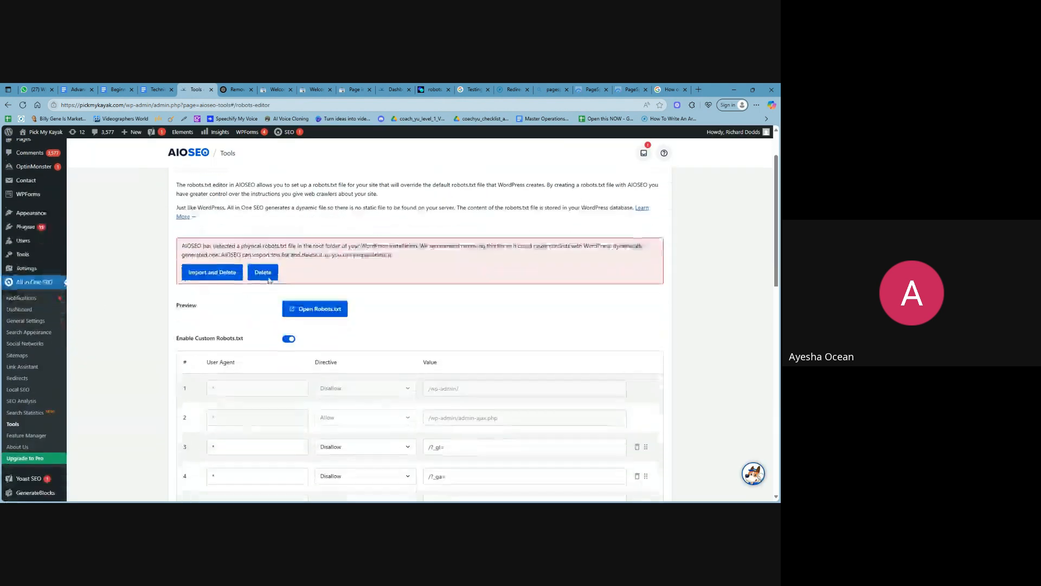
scroll(226, 266, down, 4)
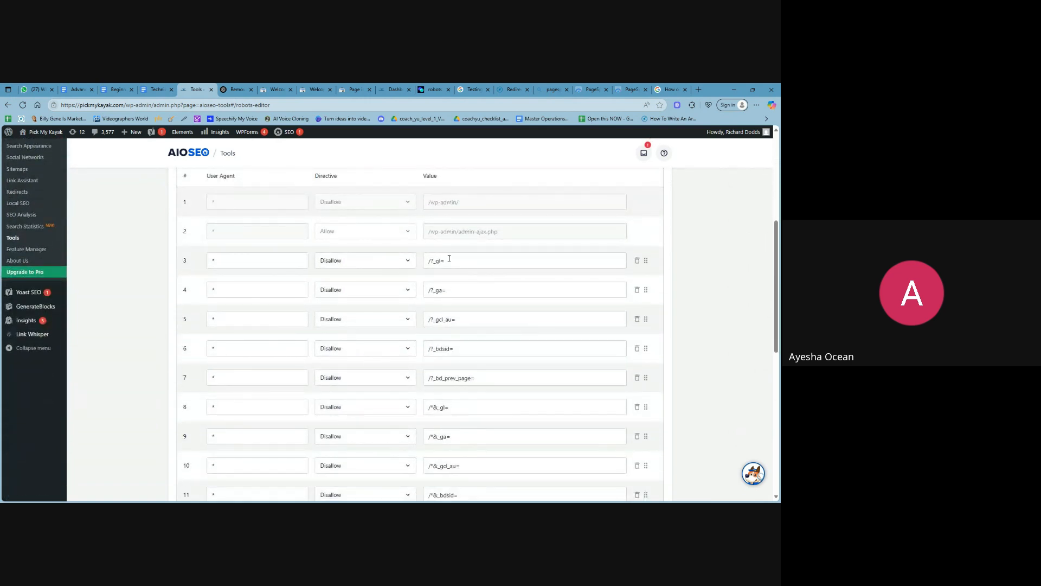
drag(449, 259, 436, 320)
scroll(456, 377, down, 3)
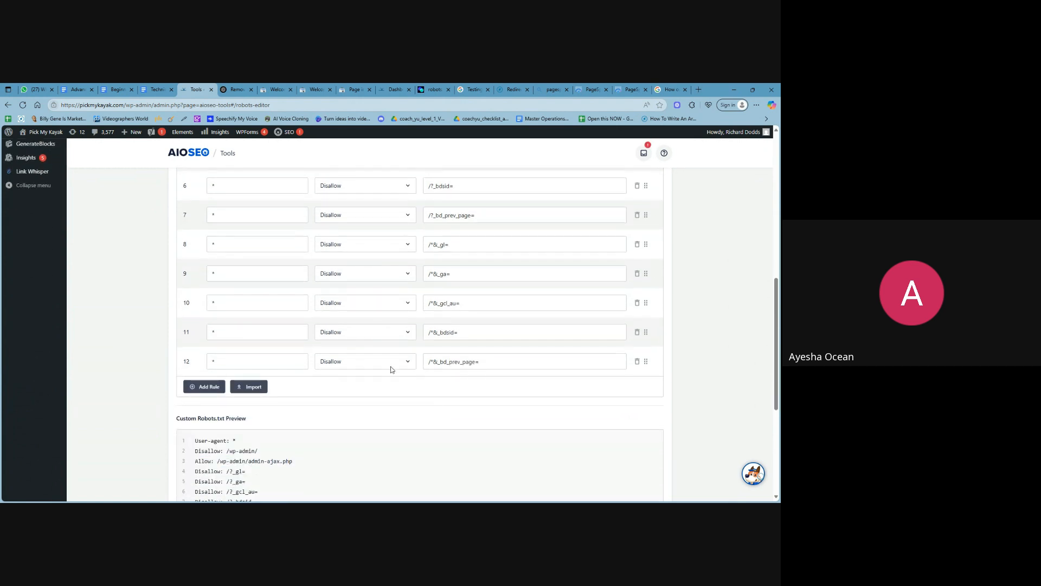
scroll(346, 313, down, 2)
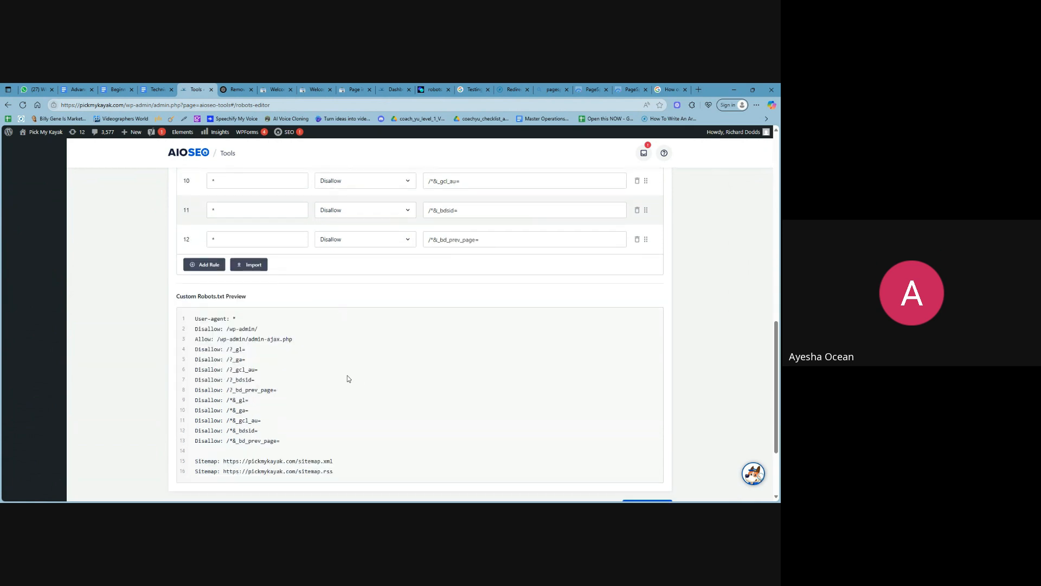
scroll(346, 375, up, 5)
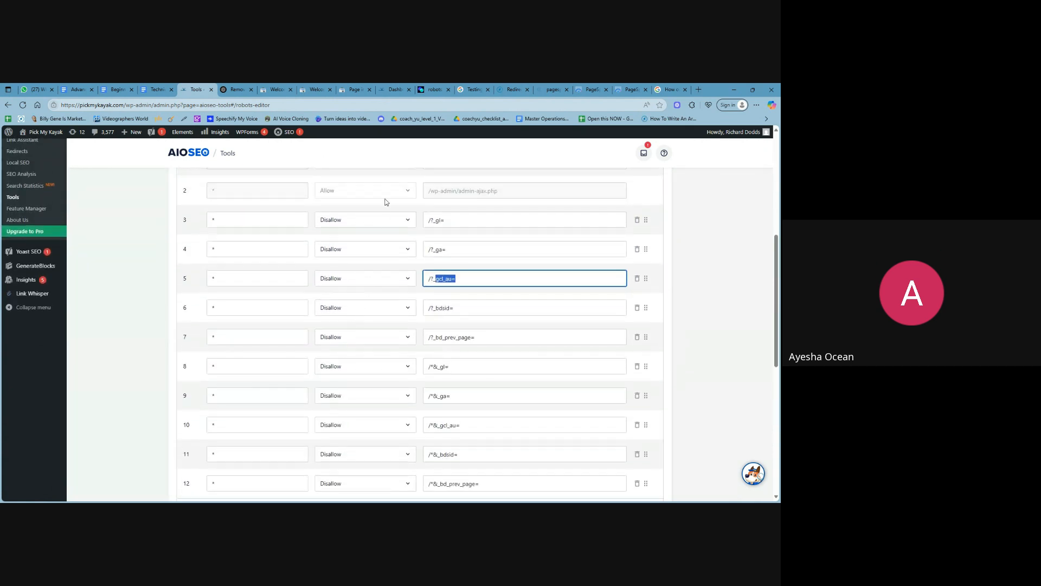
Step: Switch to the ChatGPT conversation and review its suggested robots.txt rules and the uploaded AIOSEO editor screenshot
click(234, 89)
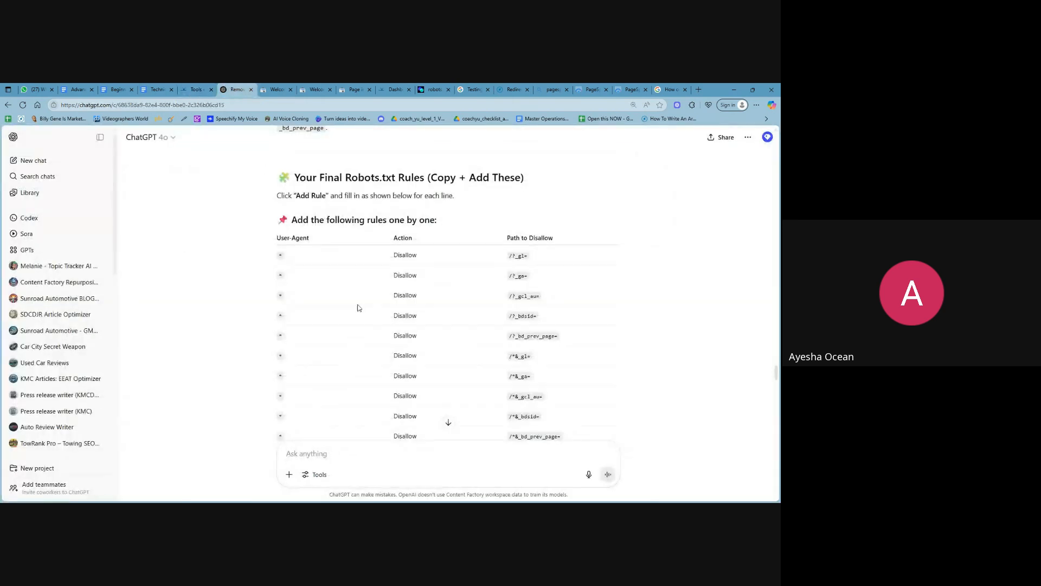
scroll(352, 314, up, 4)
scroll(337, 324, up, 5)
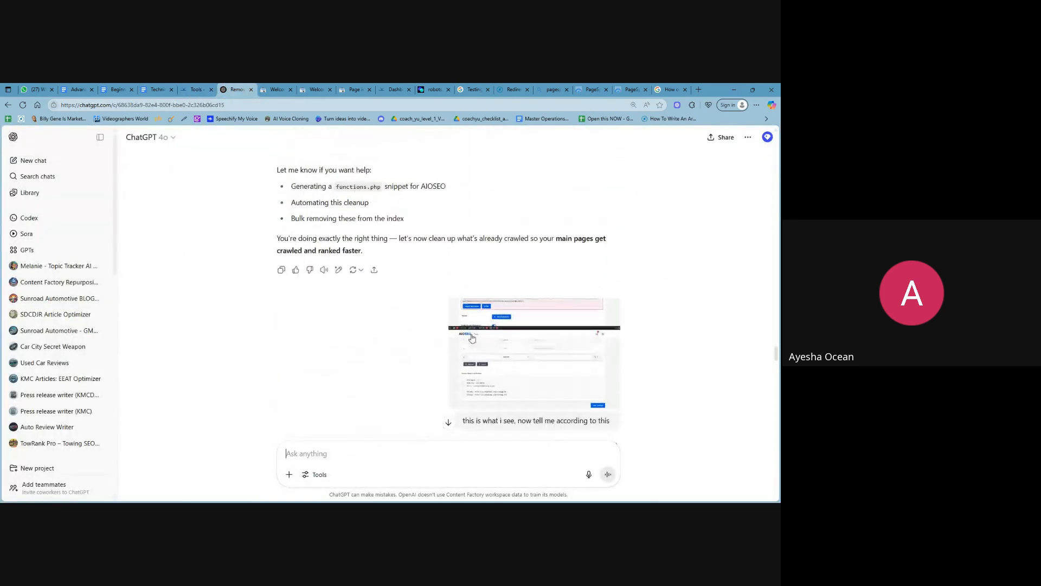
click(526, 390)
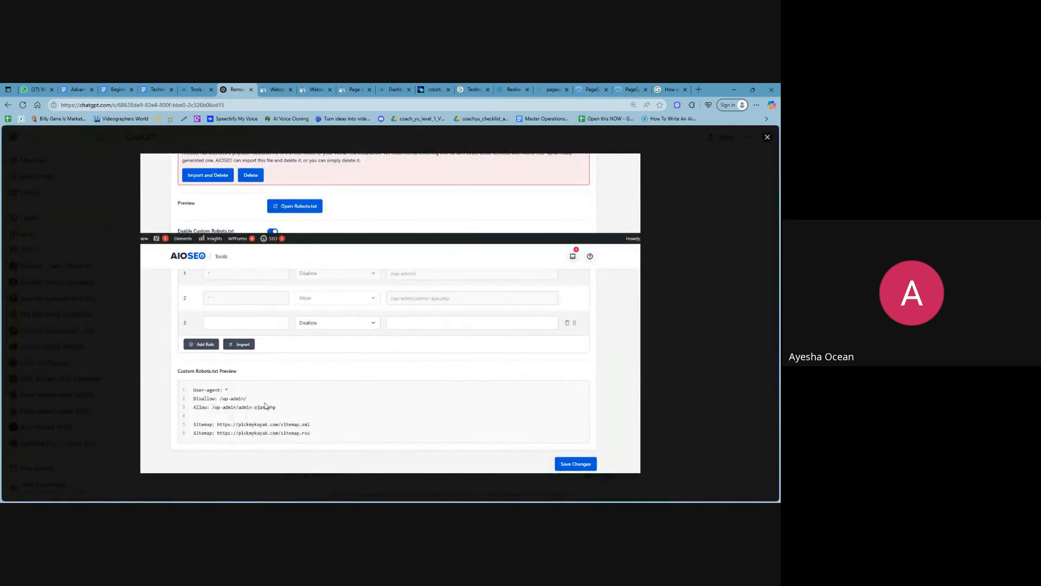
key(Escape)
Step: Read ChatGPT's explanation of the Disallow rules and the pasted pickmykayak.com URLs from Search Console
scroll(496, 309, up, 10)
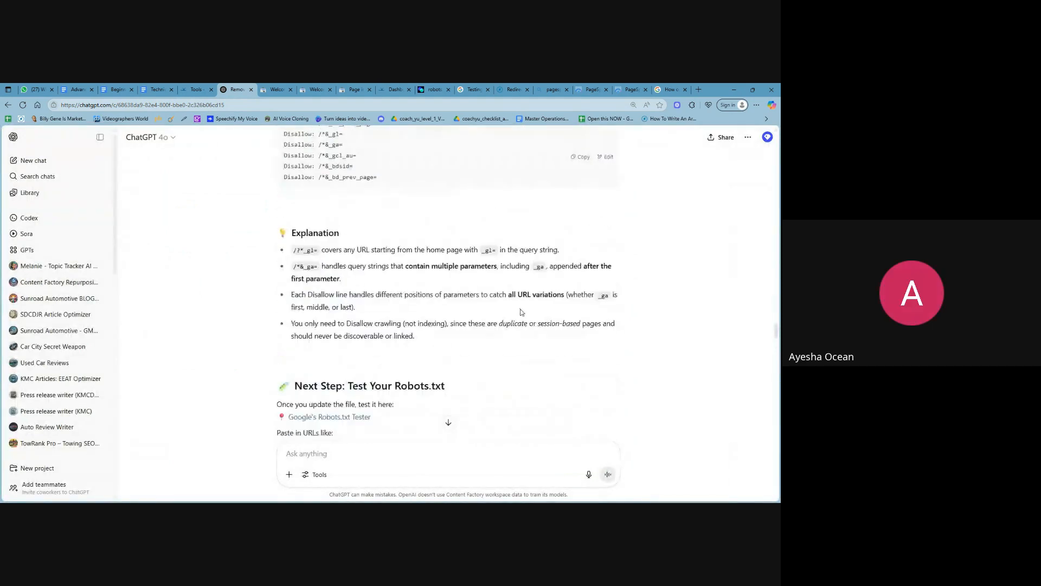
scroll(488, 306, up, 8)
scroll(433, 224, down, 4)
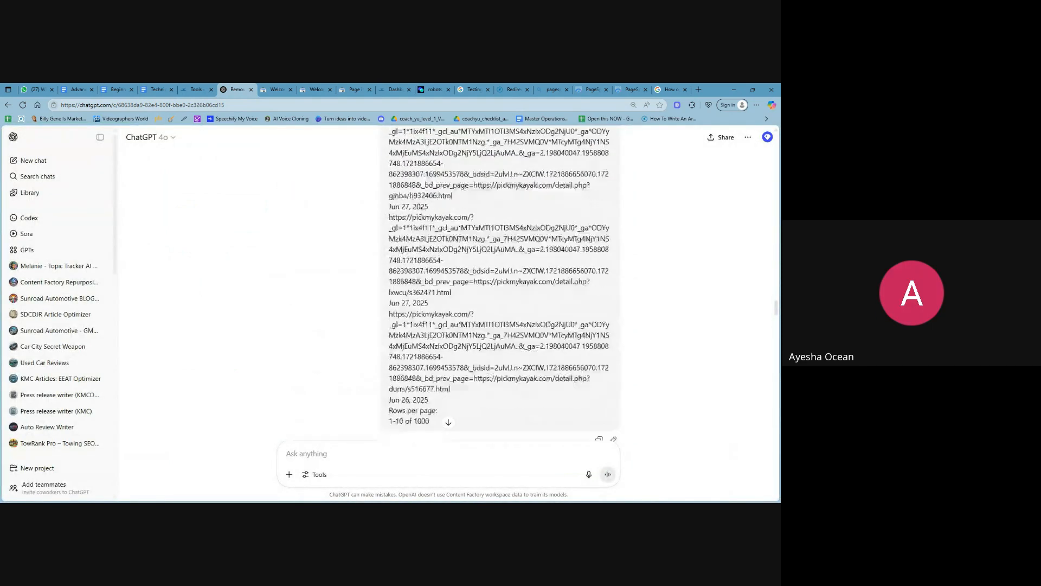
Step: Review ChatGPT's recommended robots.txt block for pickmykayak.com, its explanation, the testing advice and the optional canonical clean-up snippet
scroll(432, 224, down, 3)
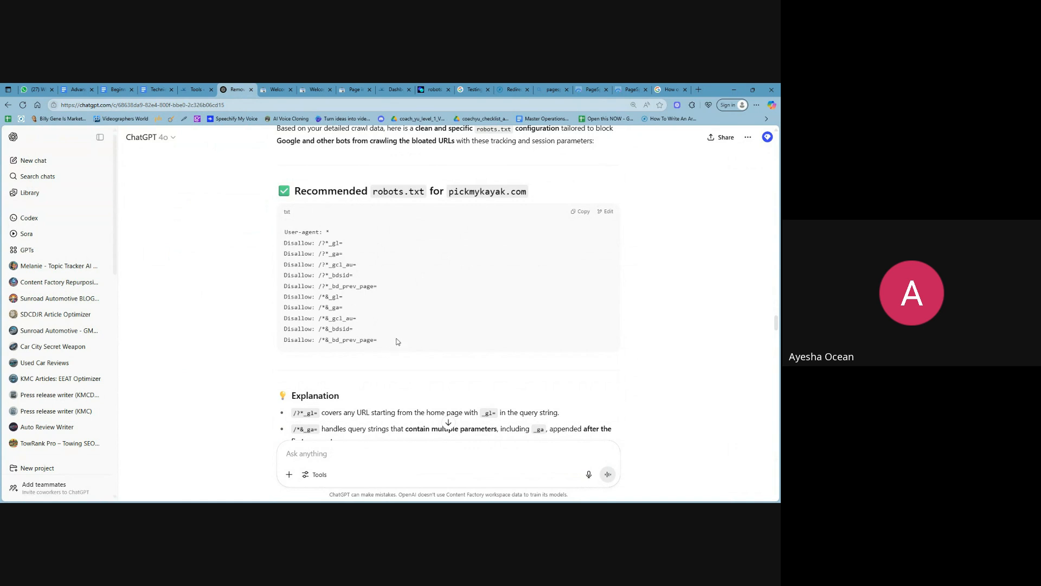
drag(396, 341, 285, 319)
scroll(456, 333, down, 5)
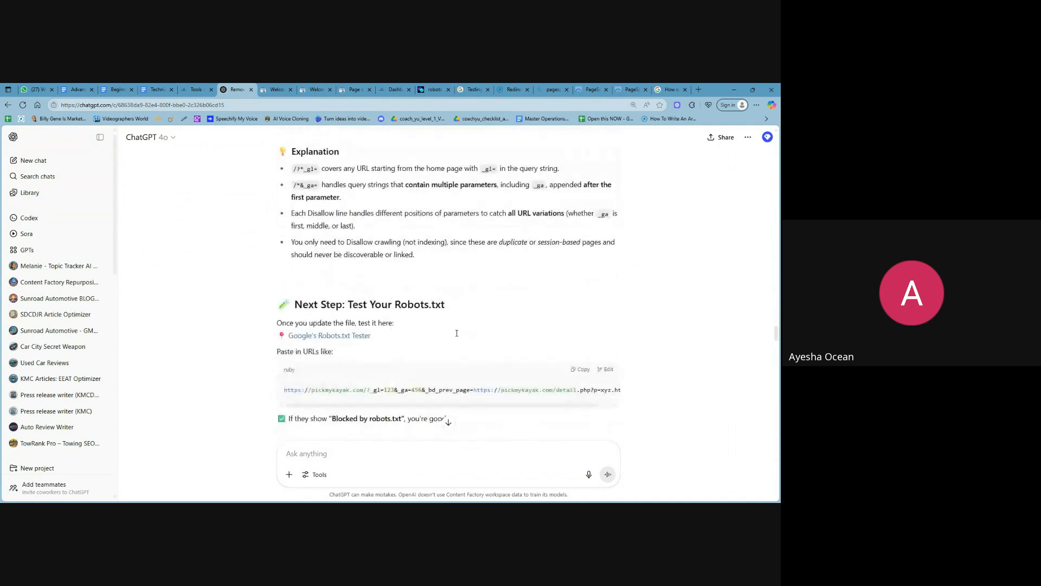
scroll(457, 333, down, 8)
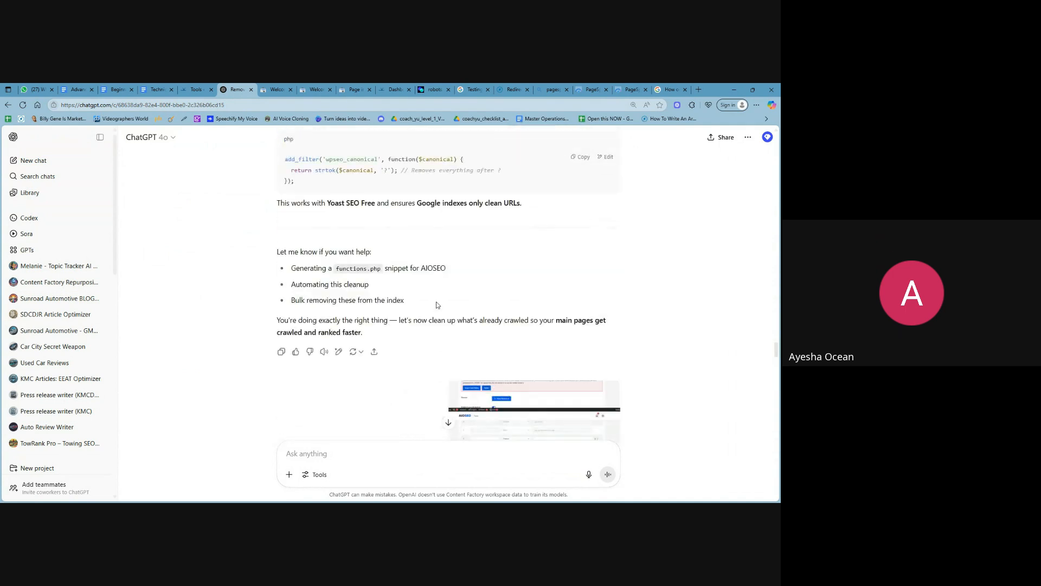
scroll(436, 301, down, 3)
Step: Return to ChatGPT's recommended robots.txt and highlight the block from User-agent: * to Disallow: /*&_bd_prev_page=
click(197, 91)
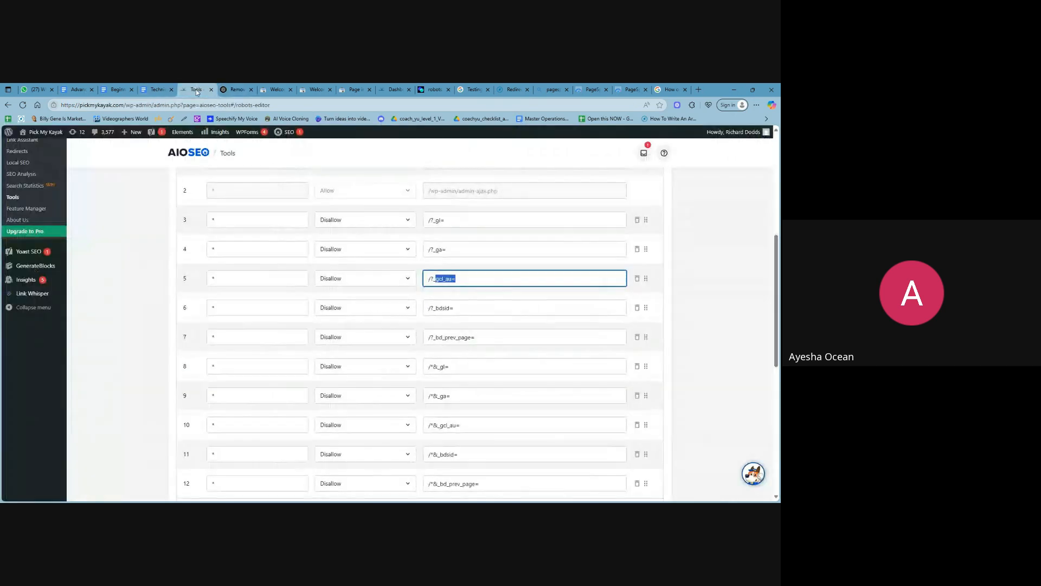
click(237, 90)
scroll(415, 284, up, 5)
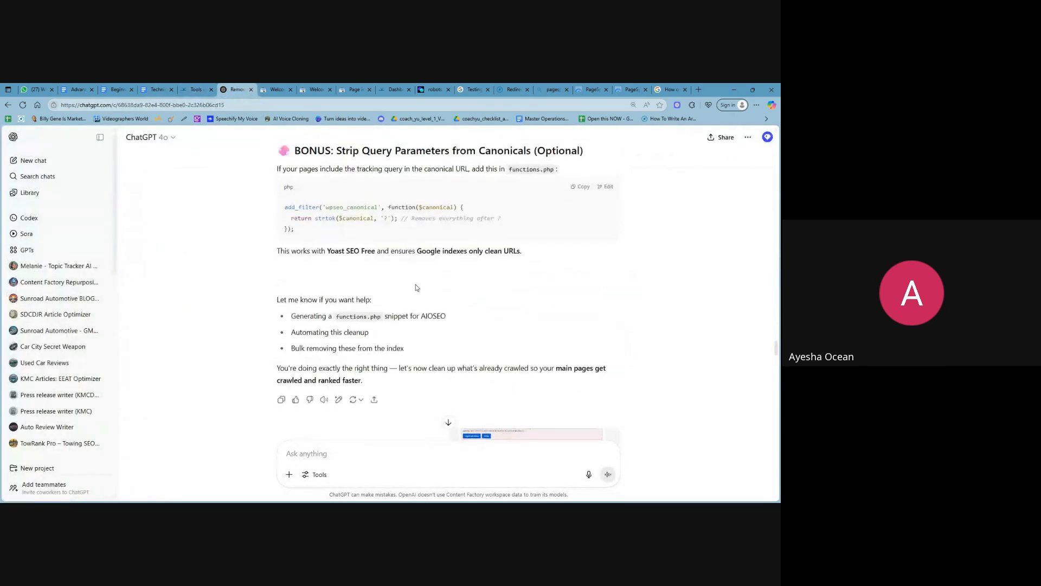
scroll(391, 278, up, 7)
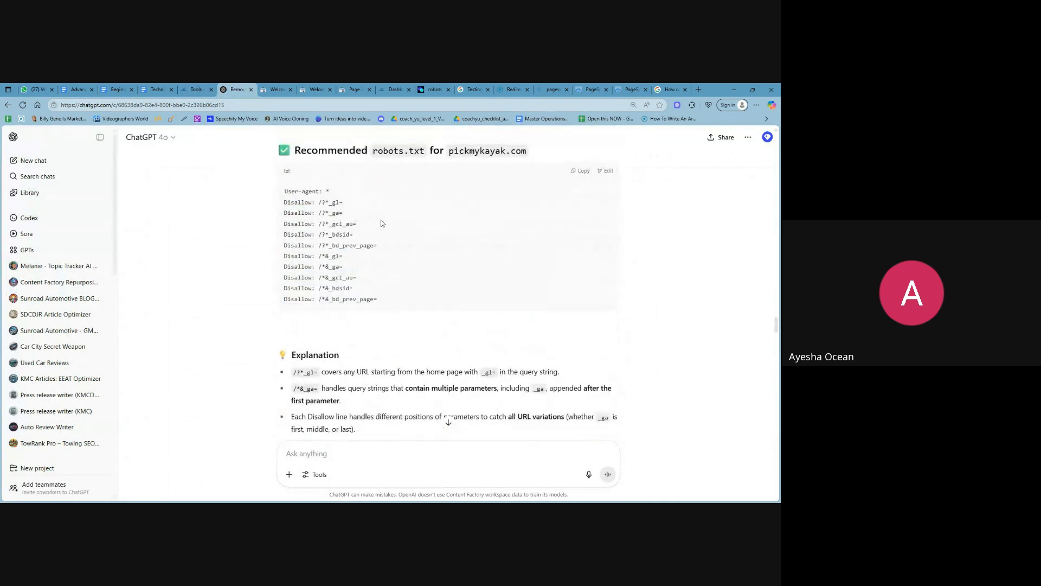
drag(400, 305, 265, 194)
scroll(386, 275, down, 3)
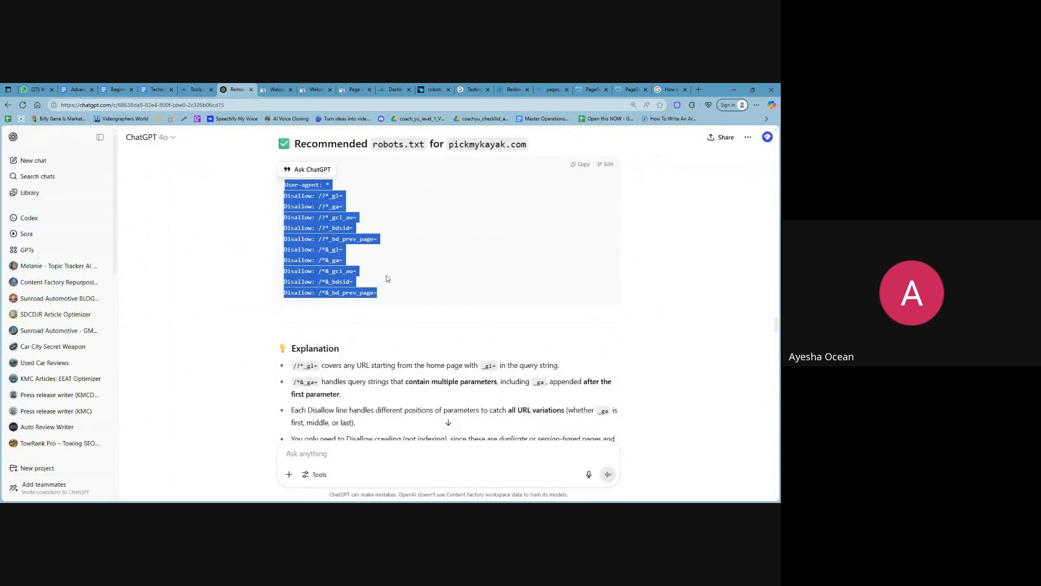
Step: Switch to AIOSEO's robots.txt editor and compare its custom rules with ChatGPT's recommended block
click(196, 90)
click(161, 262)
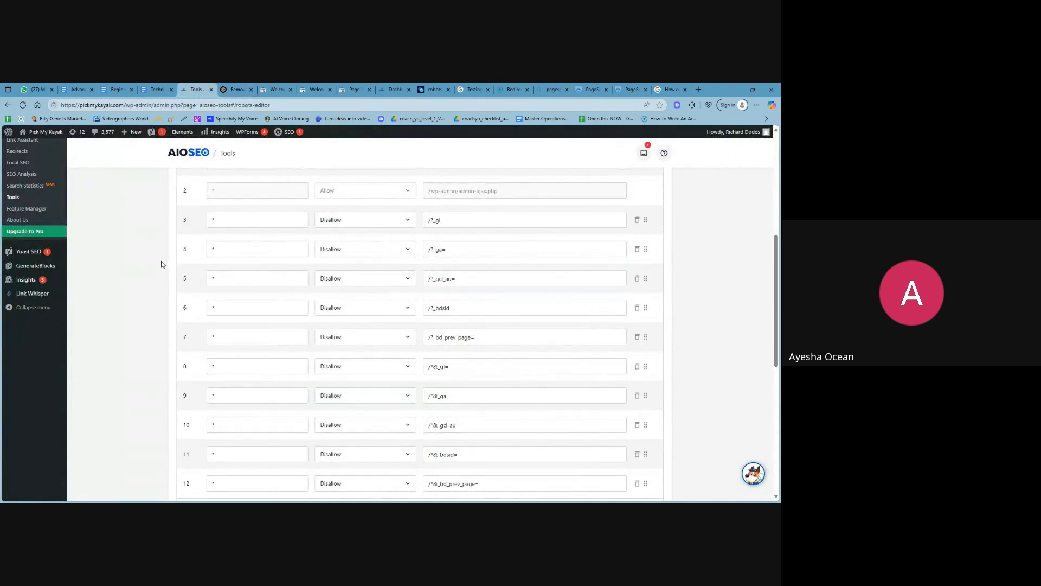
scroll(153, 254, down, 1)
scroll(164, 216, up, 3)
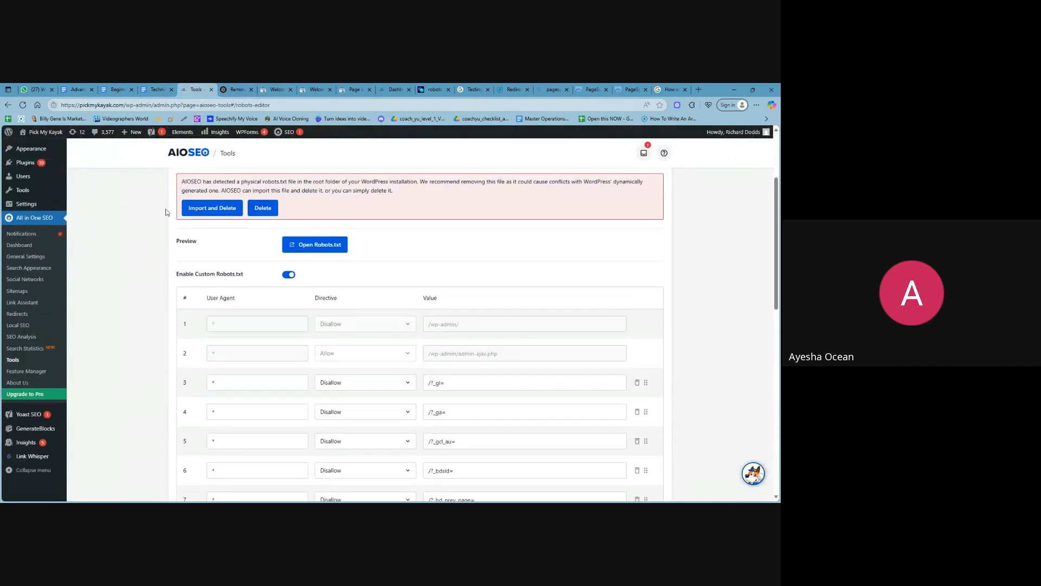
Step: Go back to the ChatGPT conversation and enlarge the uploaded AIOSEO editor screenshot, closing it after viewing
click(242, 88)
scroll(380, 299, down, 6)
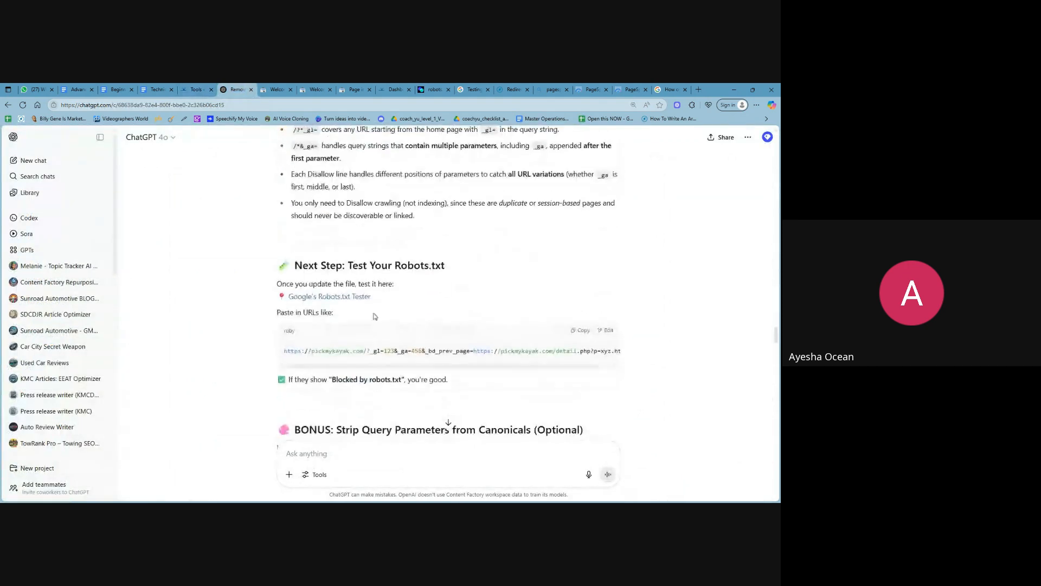
scroll(412, 348, down, 8)
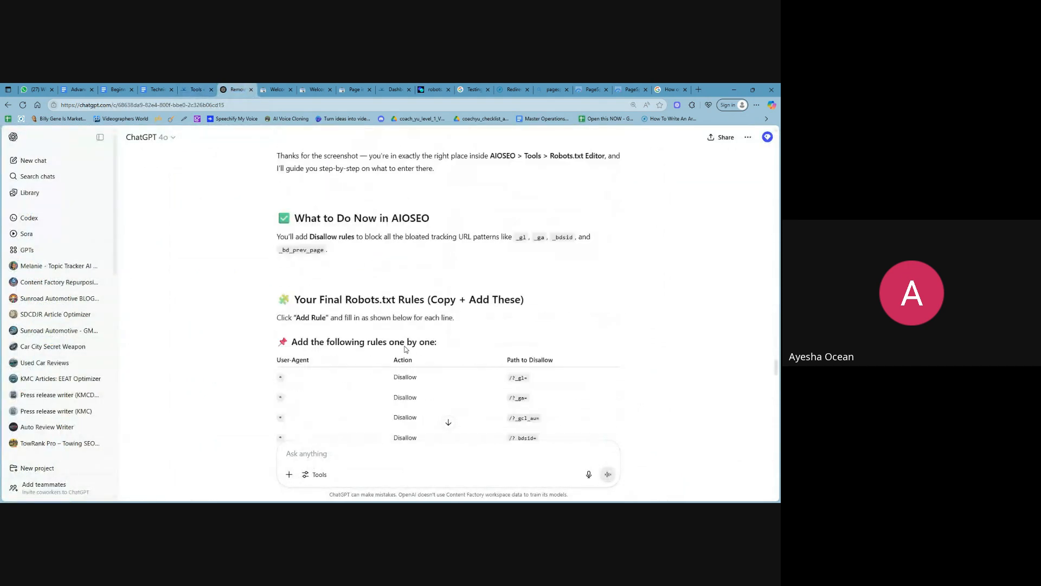
scroll(394, 332, down, 5)
scroll(399, 322, up, 9)
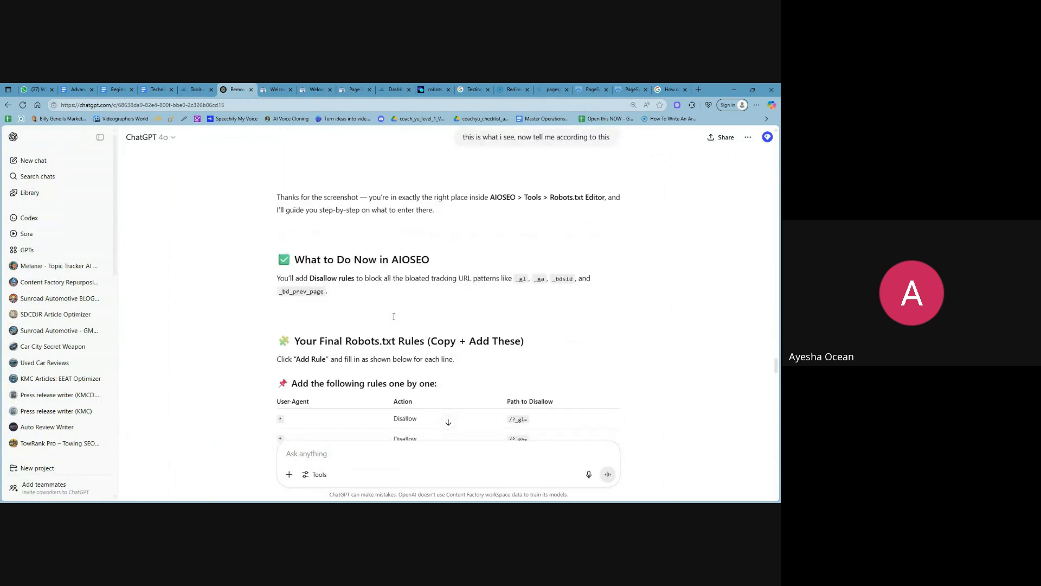
click(560, 269)
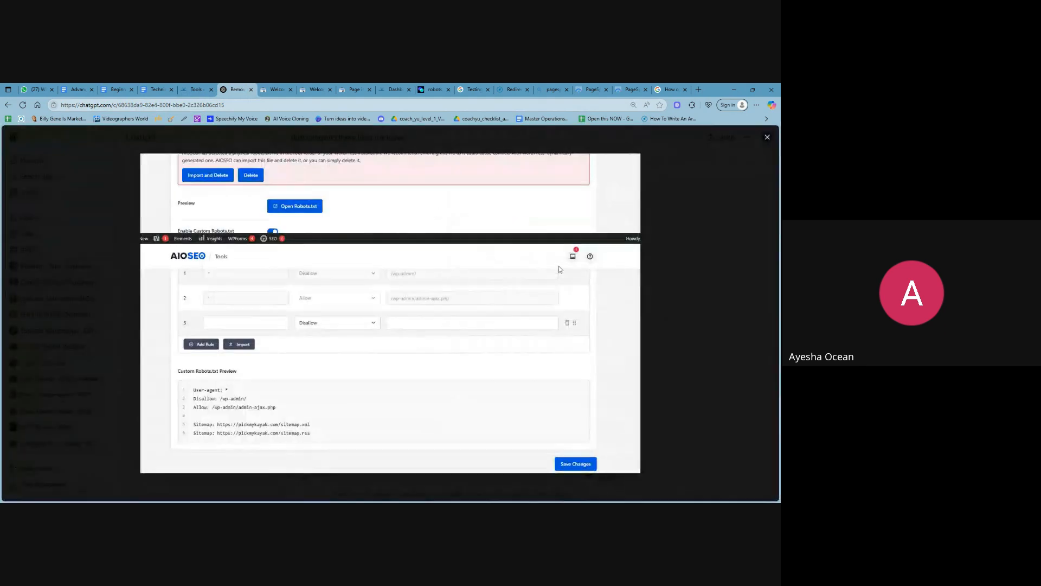
click(689, 271)
Step: Read ChatGPT's table of rules to add one by one and check the matching Disallow rules in AIOSEO's editor
scroll(423, 292, down, 8)
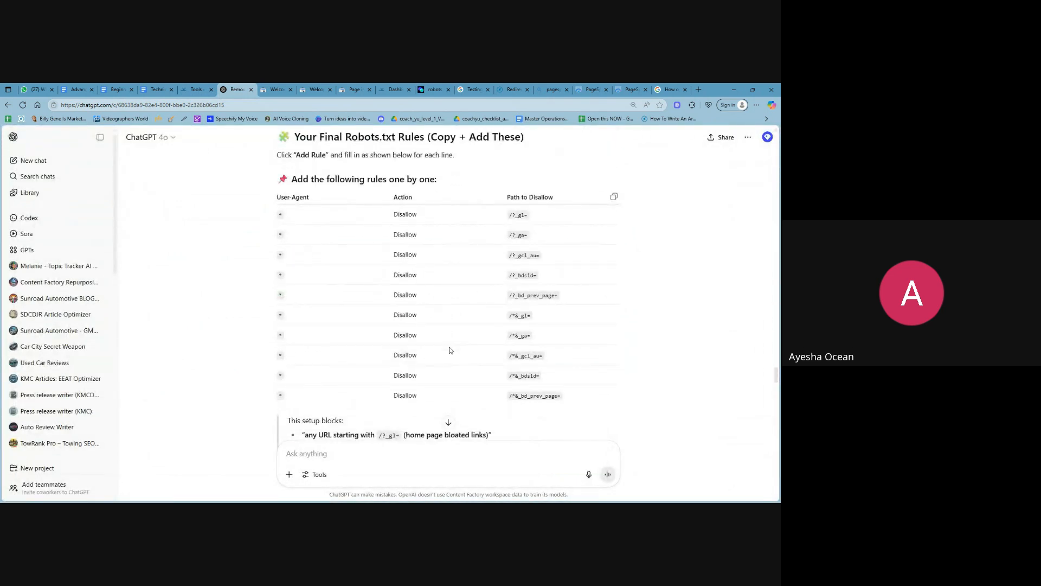
scroll(415, 360, down, 1)
scroll(462, 287, down, 10)
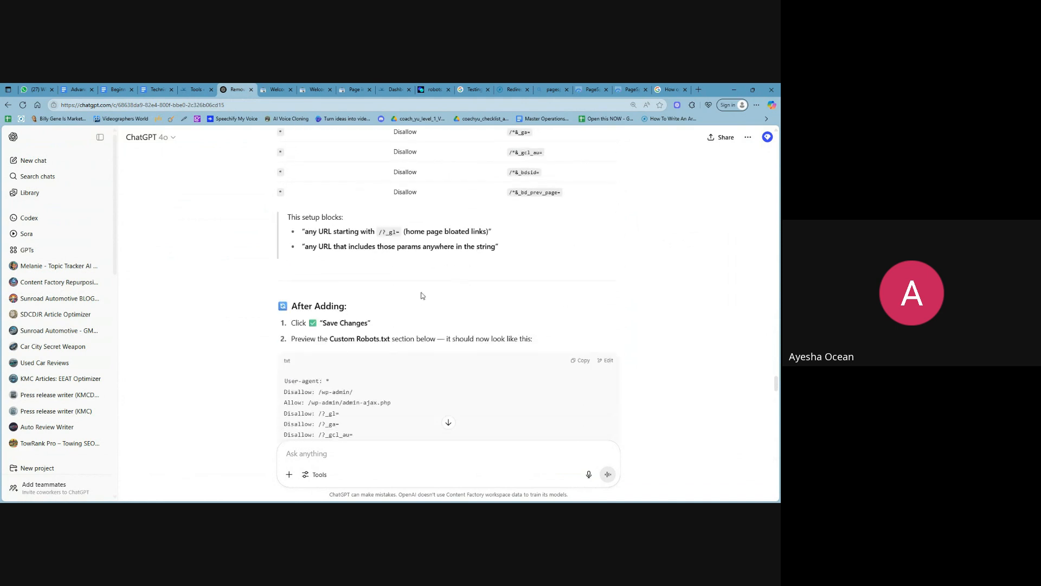
click(197, 90)
scroll(363, 425, down, 6)
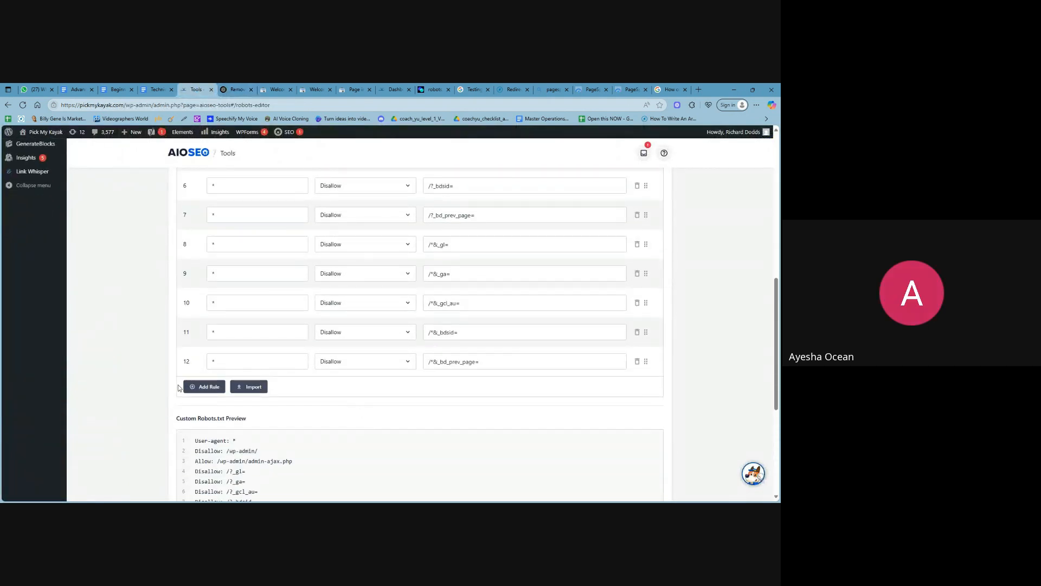
Step: Look over the robots.txt validator, the AIOSEO rules and Search Console's reasons why pages aren't indexed
click(382, 89)
click(432, 87)
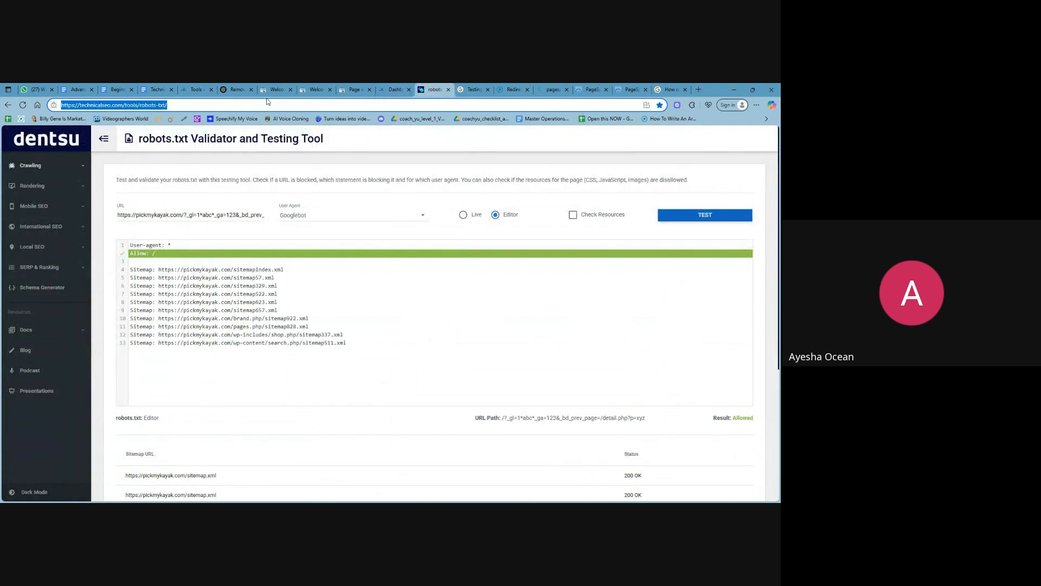
click(195, 89)
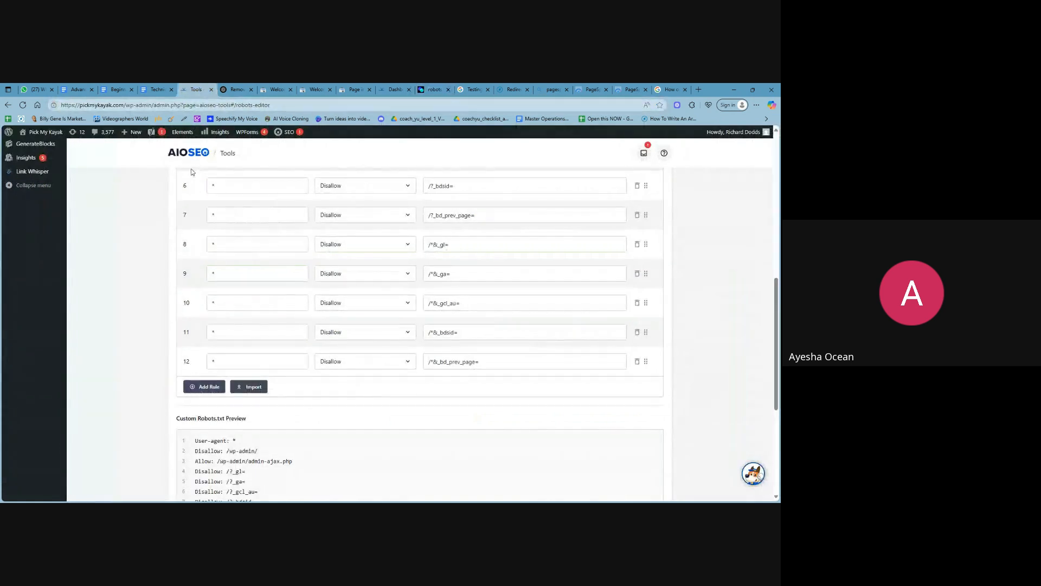
click(341, 86)
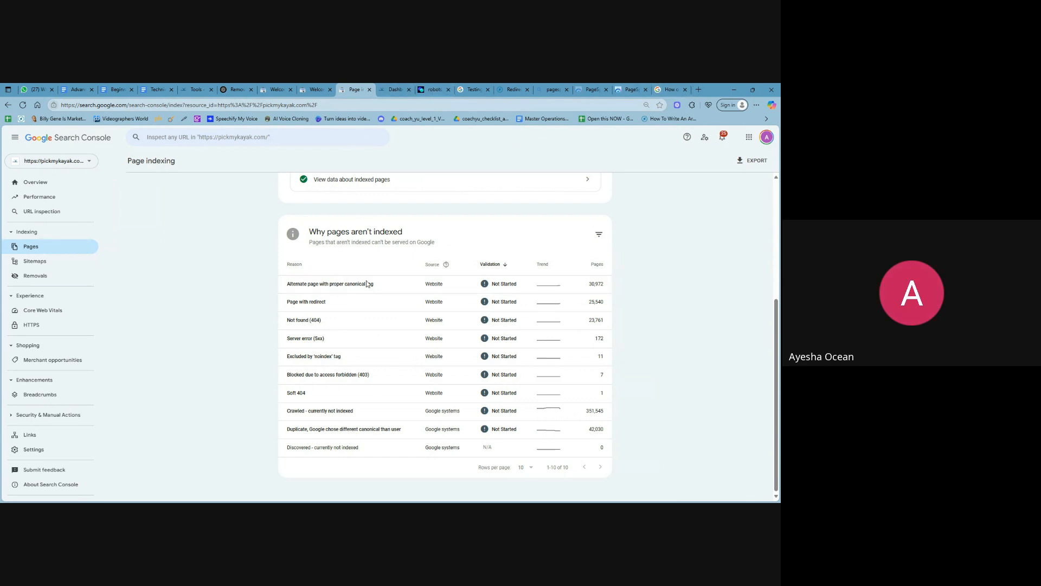
scroll(367, 284, up, 5)
Step: Switch to the robots.txt Validator and Testing Tool and select the entire URL under test for replacement
click(398, 88)
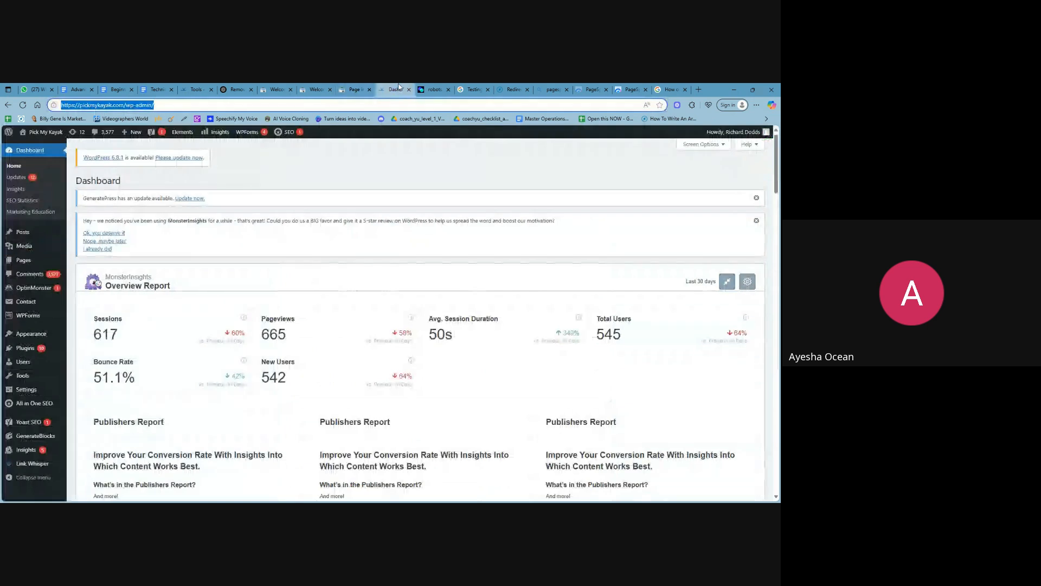
click(434, 89)
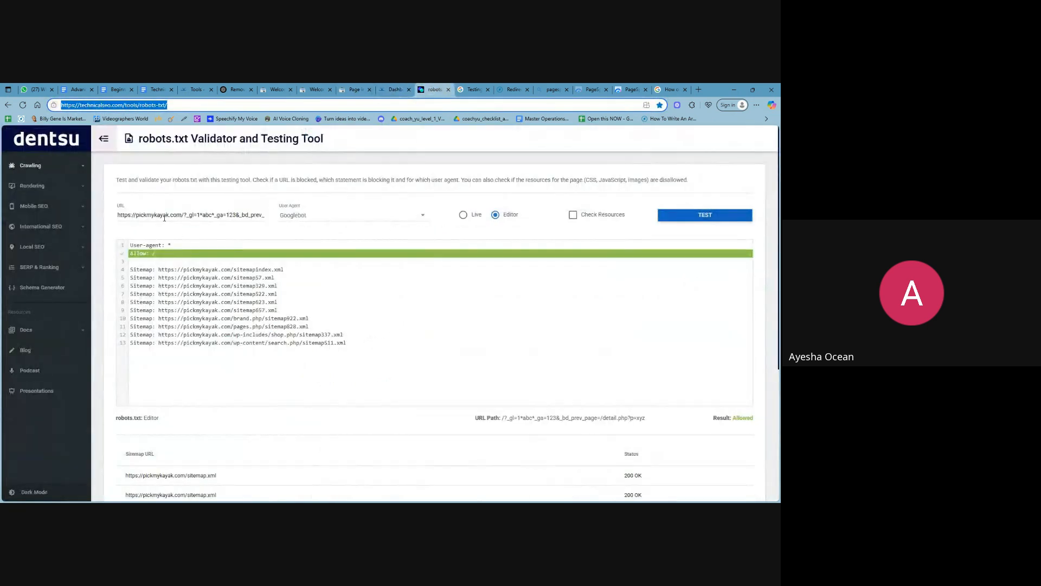
click(124, 106)
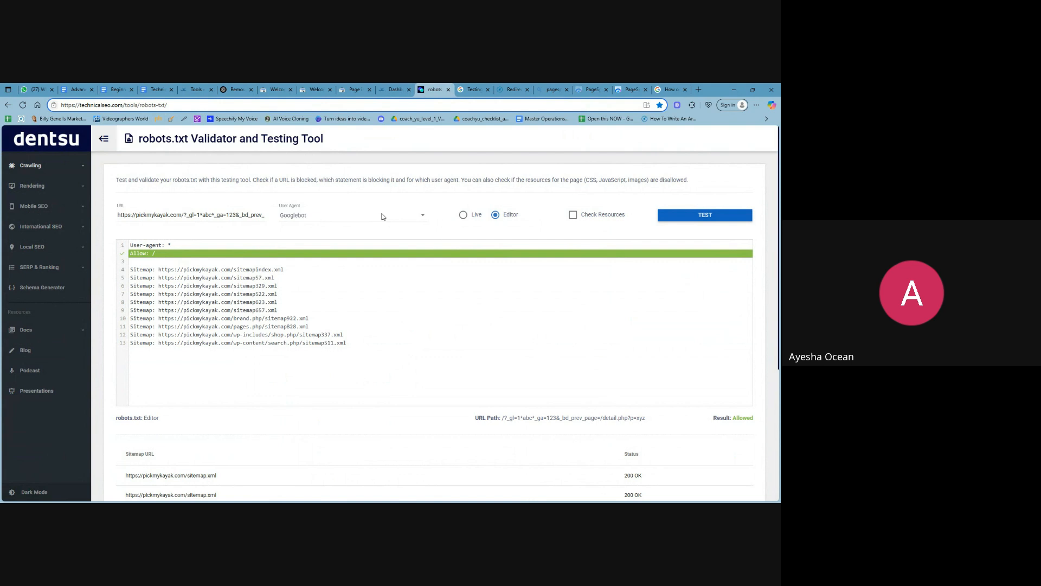
click(240, 216)
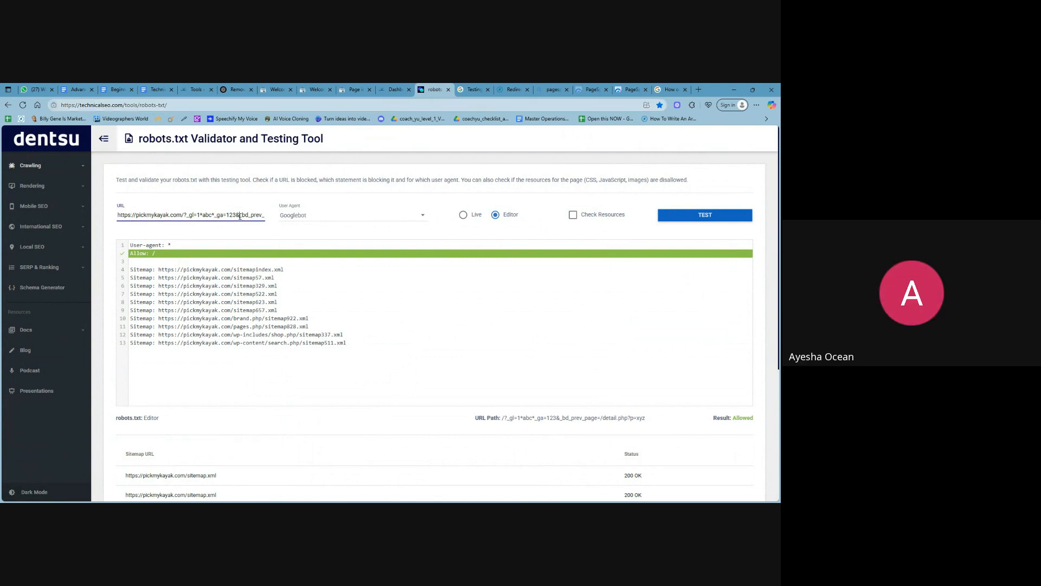
key(ctrl+a)
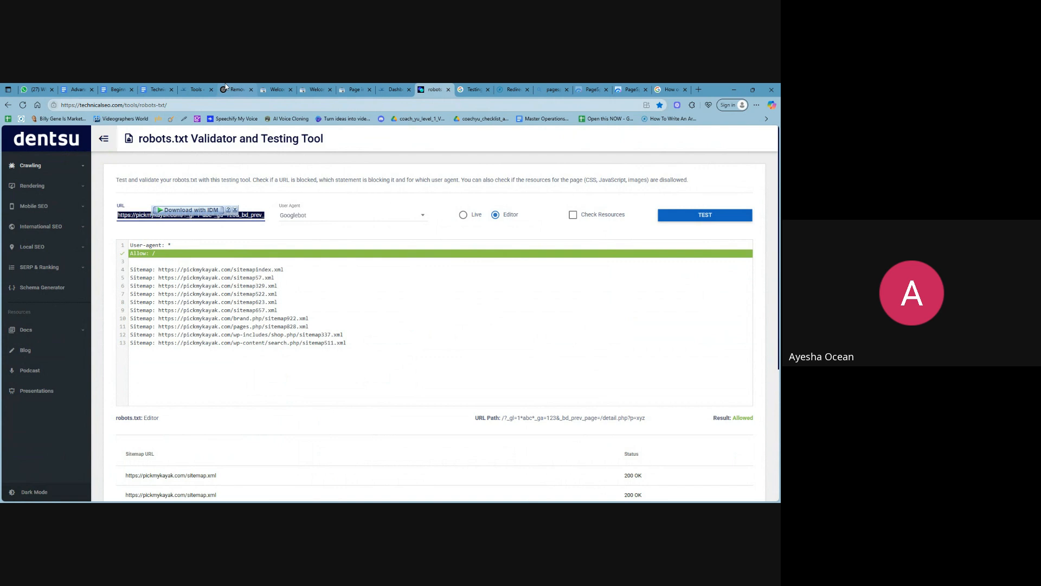
Step: Open Search Console's Page with redirect report for pickmykayak.com and copy the first example URL
key(ctrl+shift+Tab)
key(ctrl+shift+Tab)
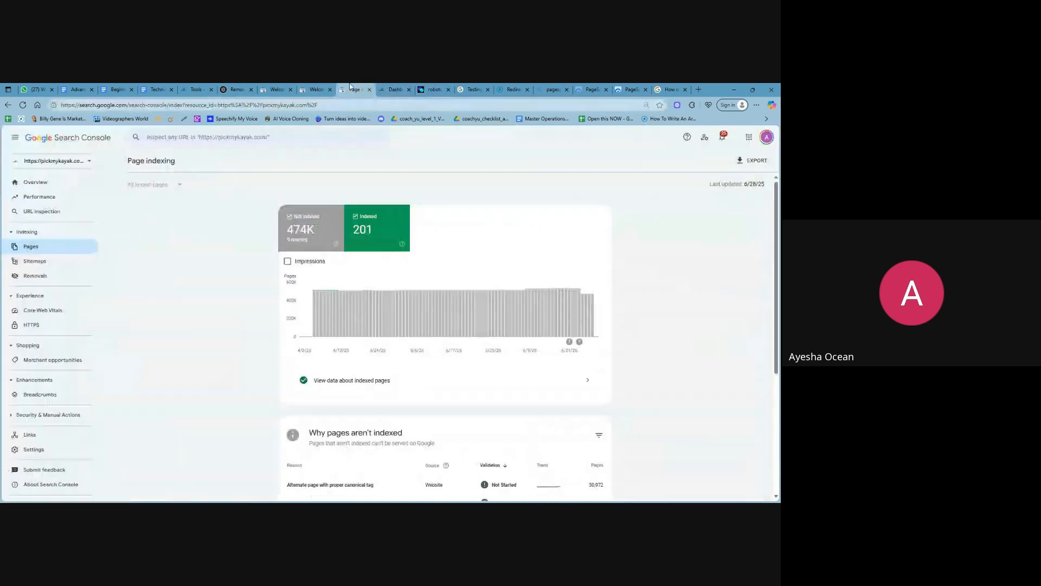
scroll(400, 346, down, 4)
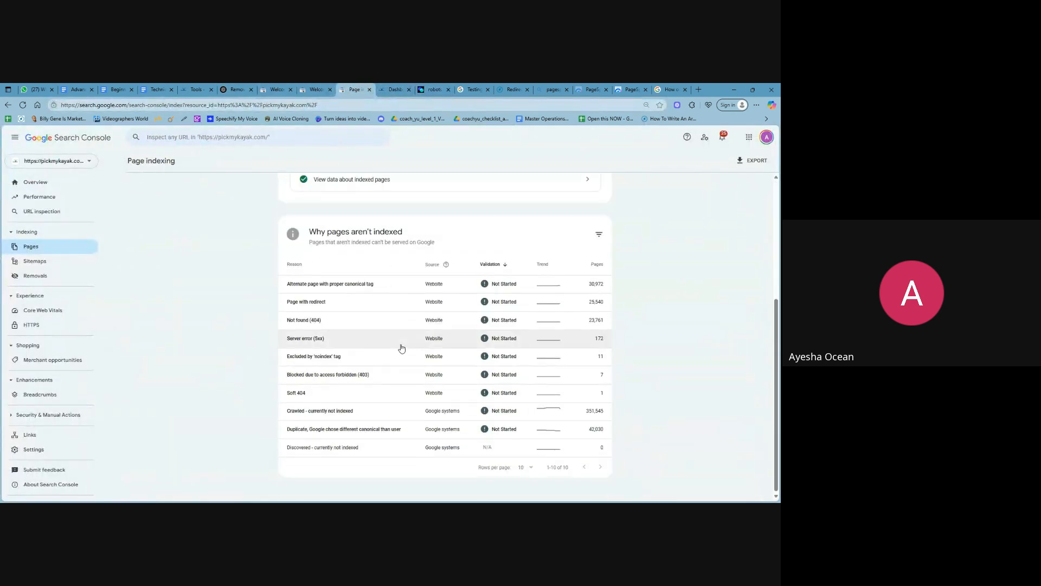
click(323, 396)
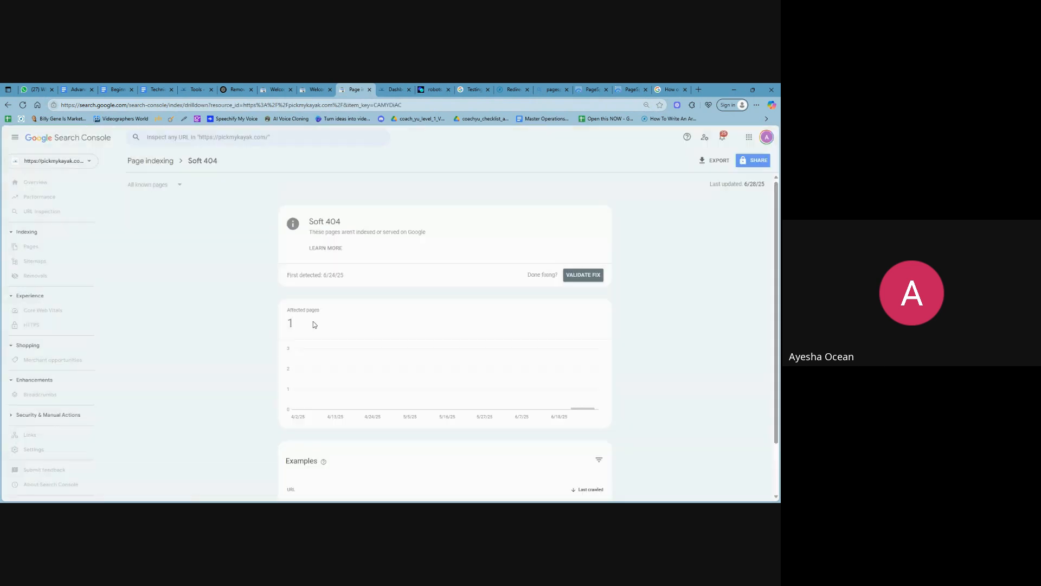
click(8, 104)
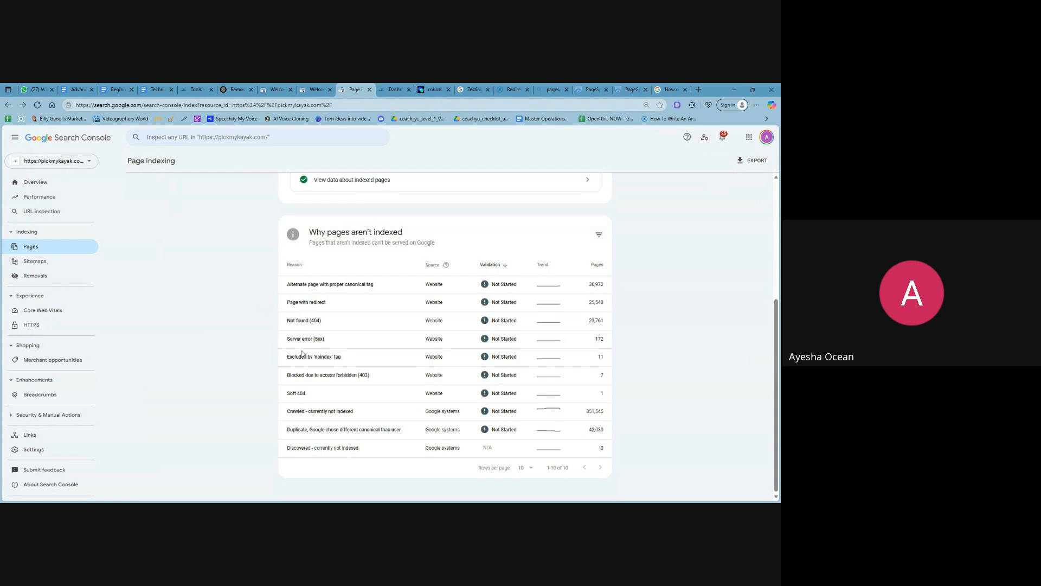
click(319, 302)
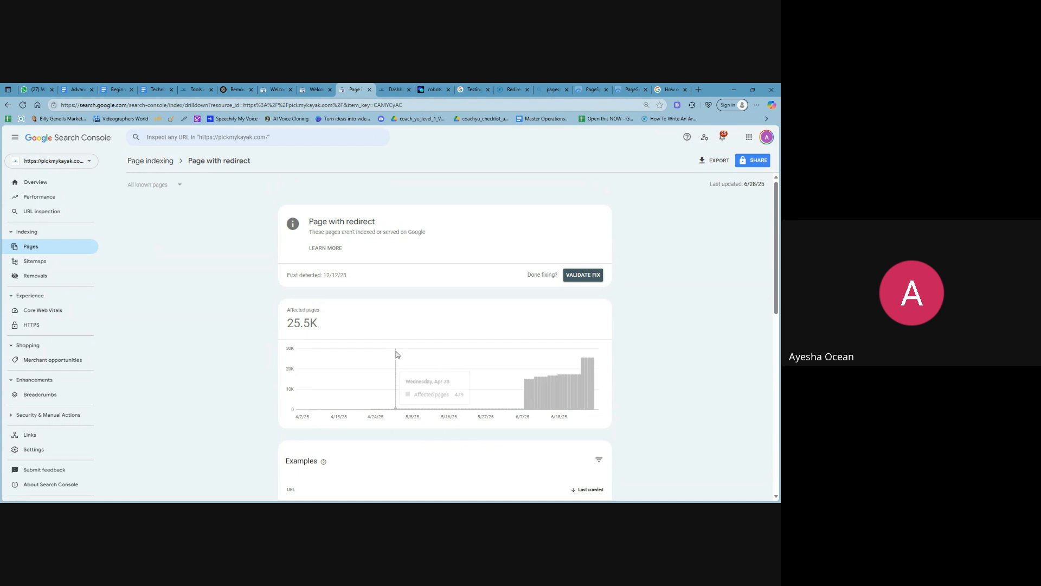
scroll(395, 353, down, 5)
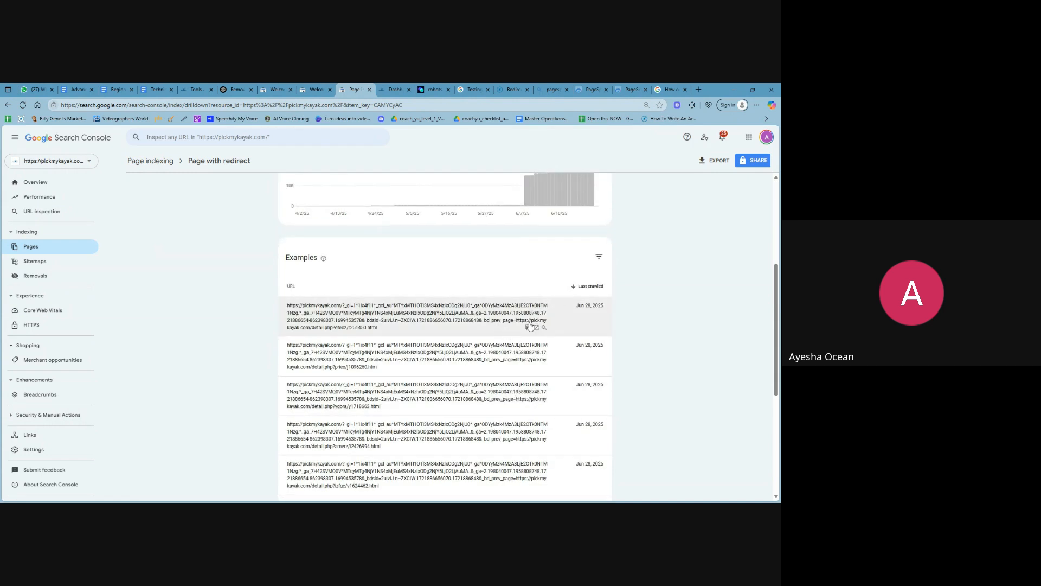
click(529, 328)
Step: Test the copied pickmykayak.com URL in the robots.txt validator with the Googlebot user agent and review the results
click(433, 90)
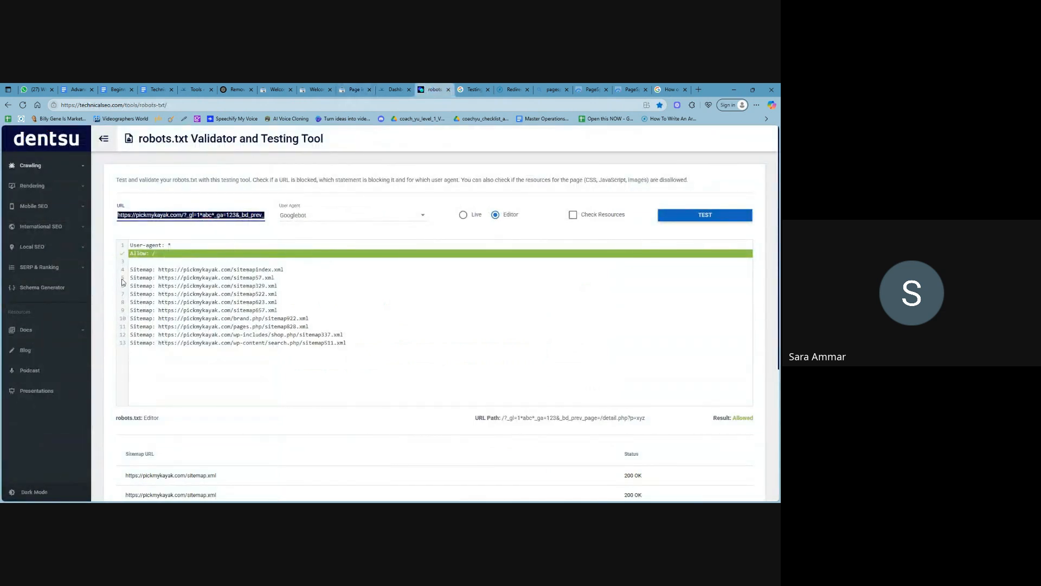
key(ctrl+v)
click(320, 215)
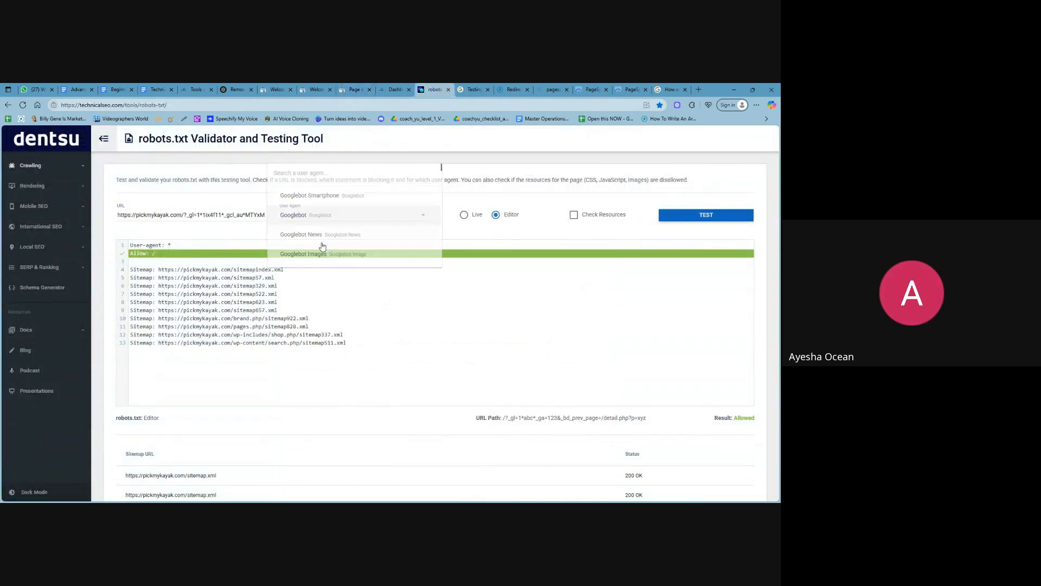
click(330, 217)
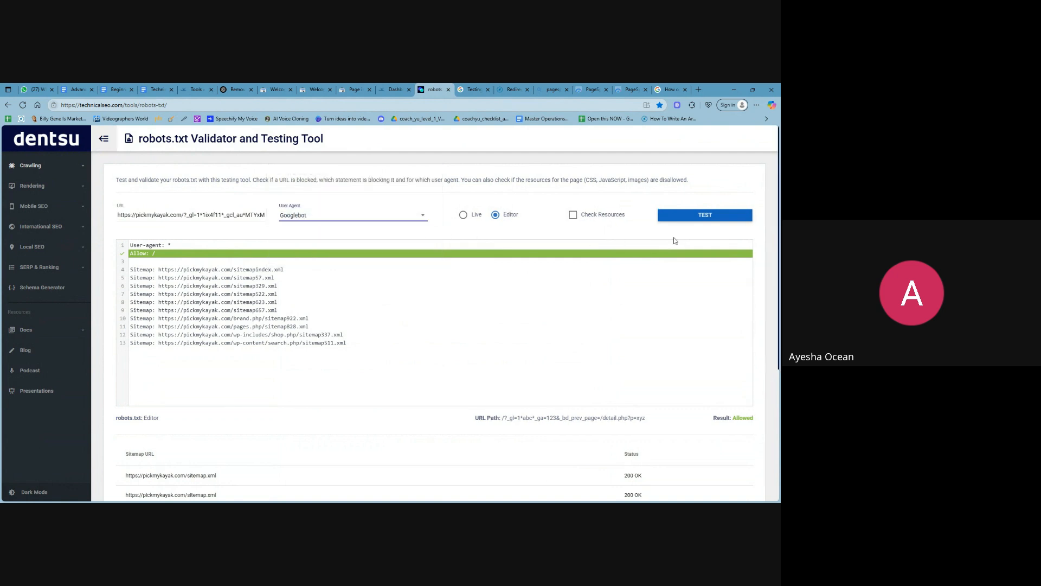
click(696, 217)
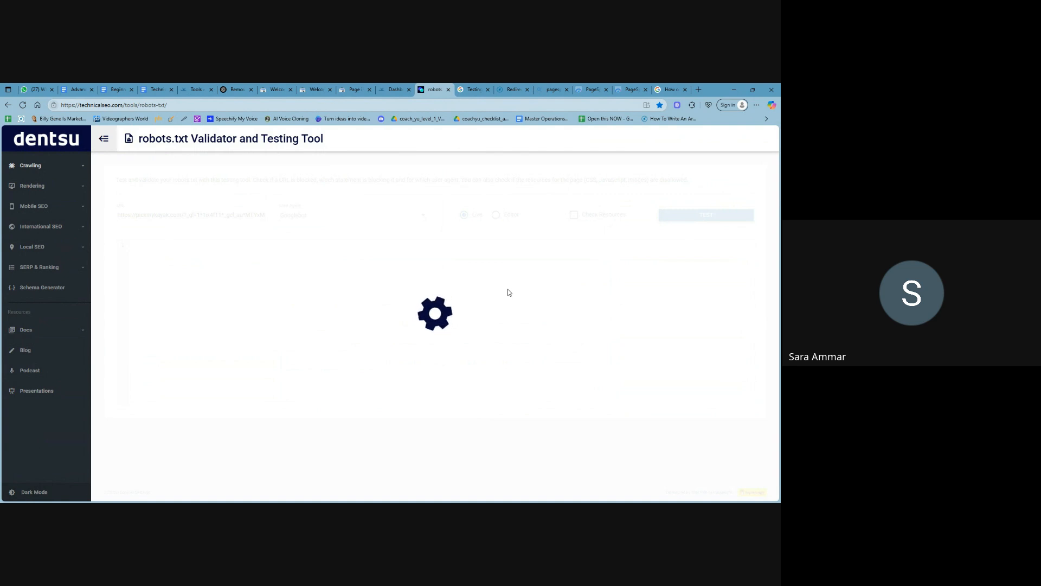
scroll(476, 418, down, 5)
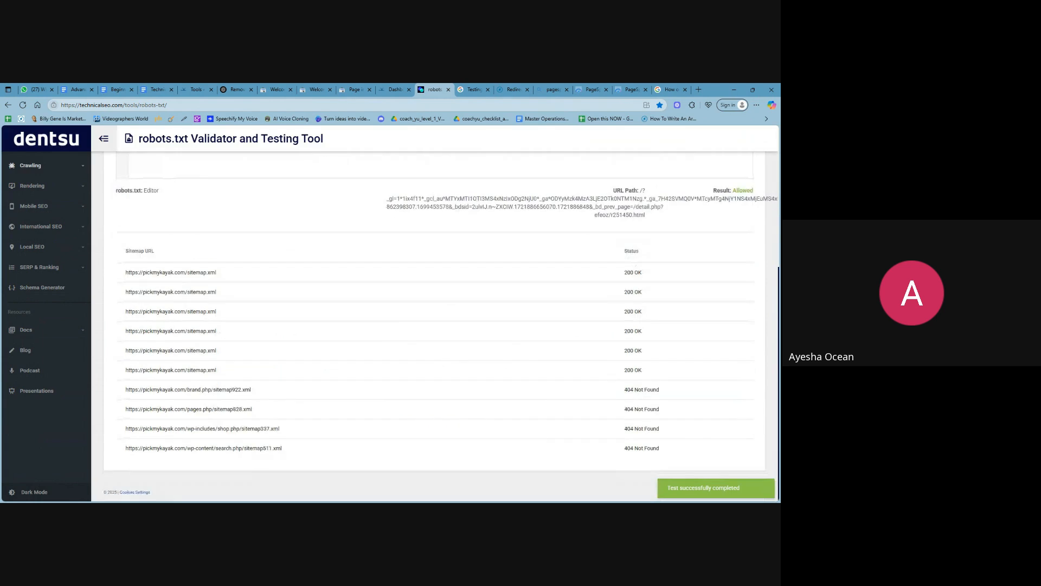
Step: Highlight the tested URL's result in the robots.txt validator and check which robots.txt line it matches
scroll(677, 384, up, 2)
triple_click(739, 271)
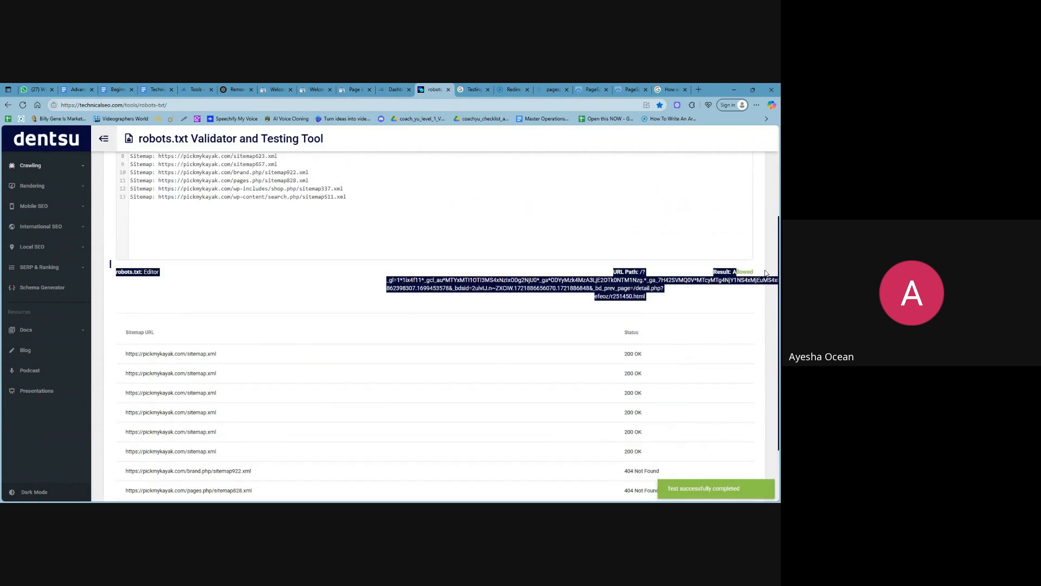
drag(737, 272, 747, 272)
scroll(596, 288, up, 1)
scroll(596, 288, up, 2)
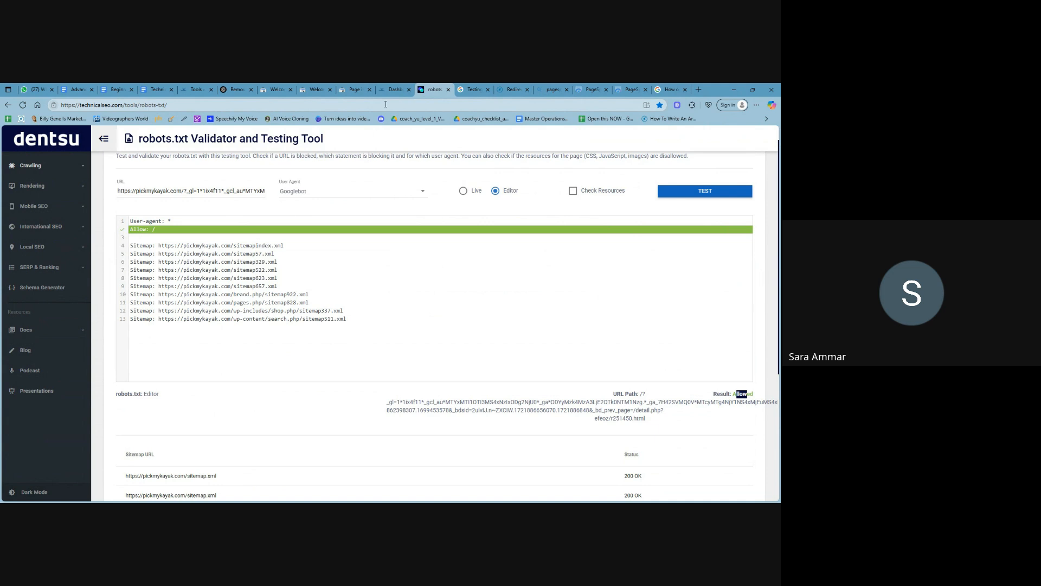
scroll(415, 223, up, 1)
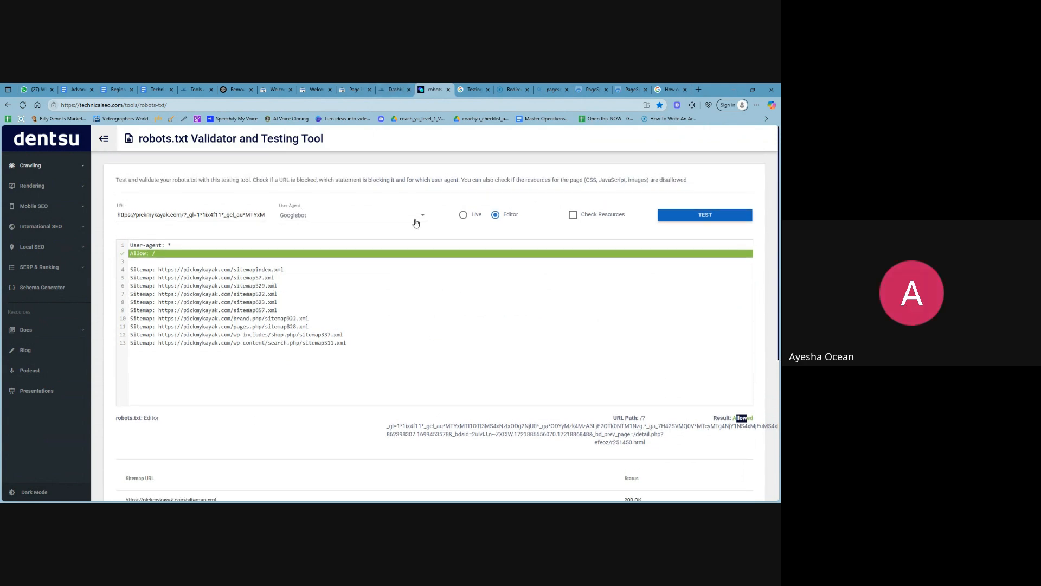
Step: Switch to Search Console's Page with redirect report and review the affected pages chart and the example URLs
click(198, 89)
click(354, 90)
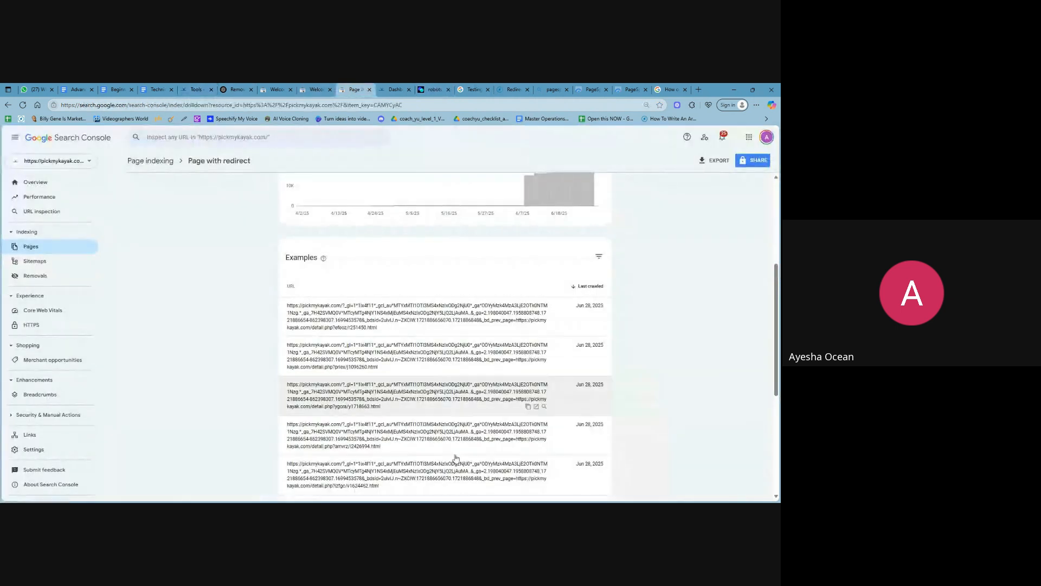
scroll(393, 325, down, 5)
scroll(392, 352, up, 10)
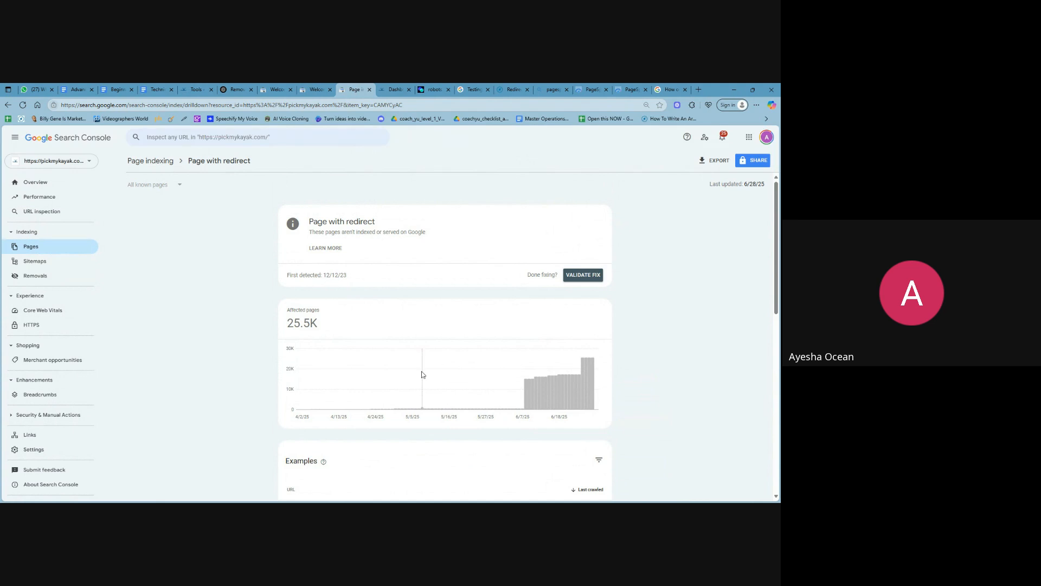
scroll(423, 374, down, 8)
scroll(391, 336, up, 8)
scroll(484, 376, down, 1)
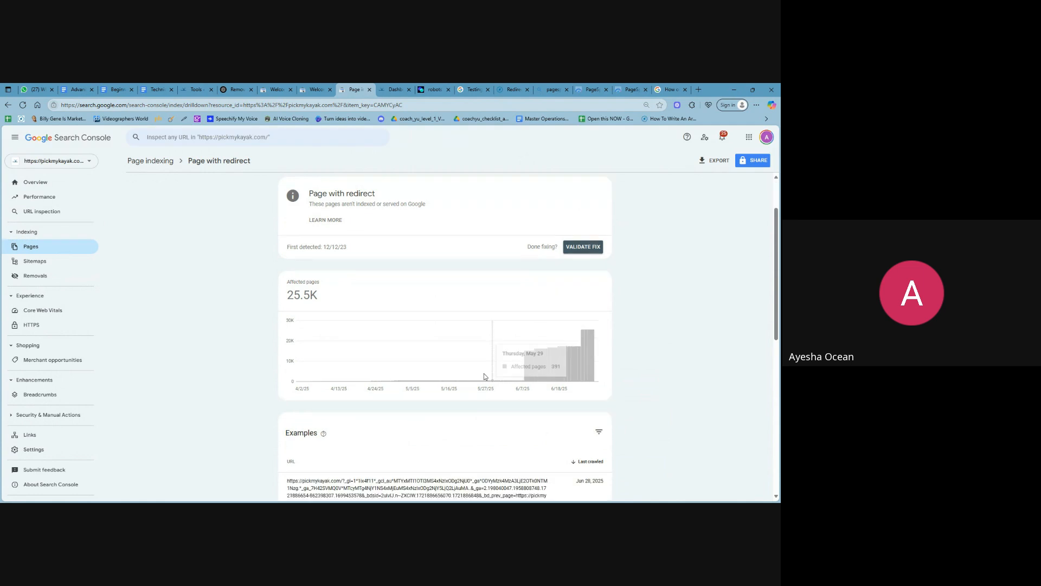
scroll(484, 376, down, 4)
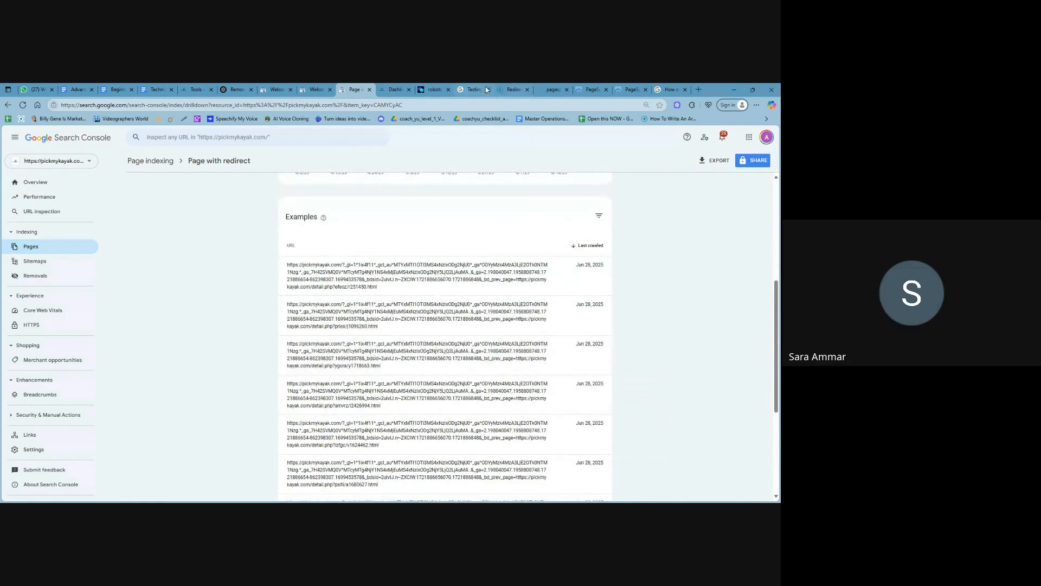
Step: Switch to the ChatGPT conversation and review the suggested disallow rules, the custom robots.txt preview and the final check instructions
click(196, 87)
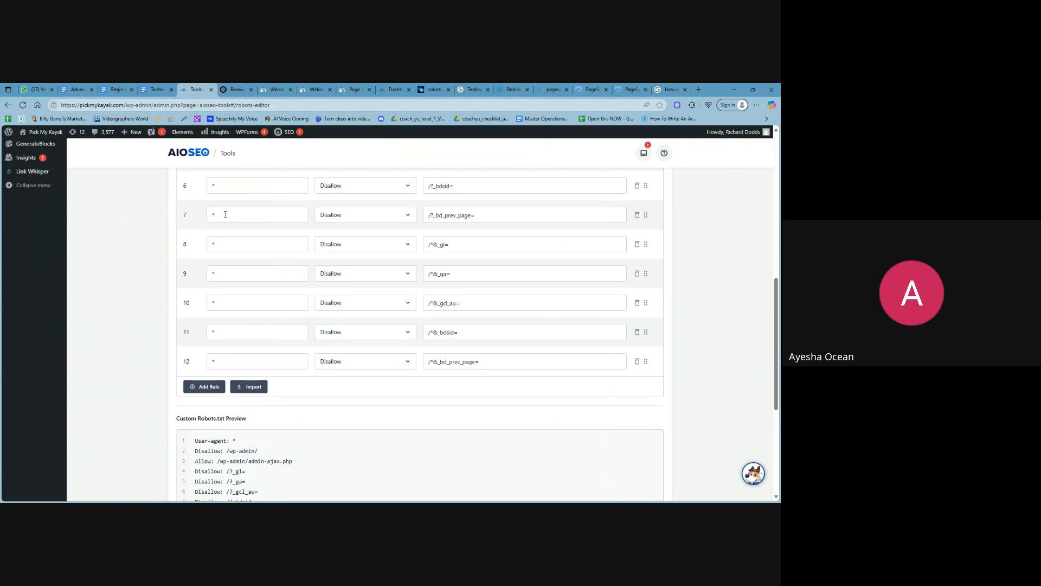
click(237, 89)
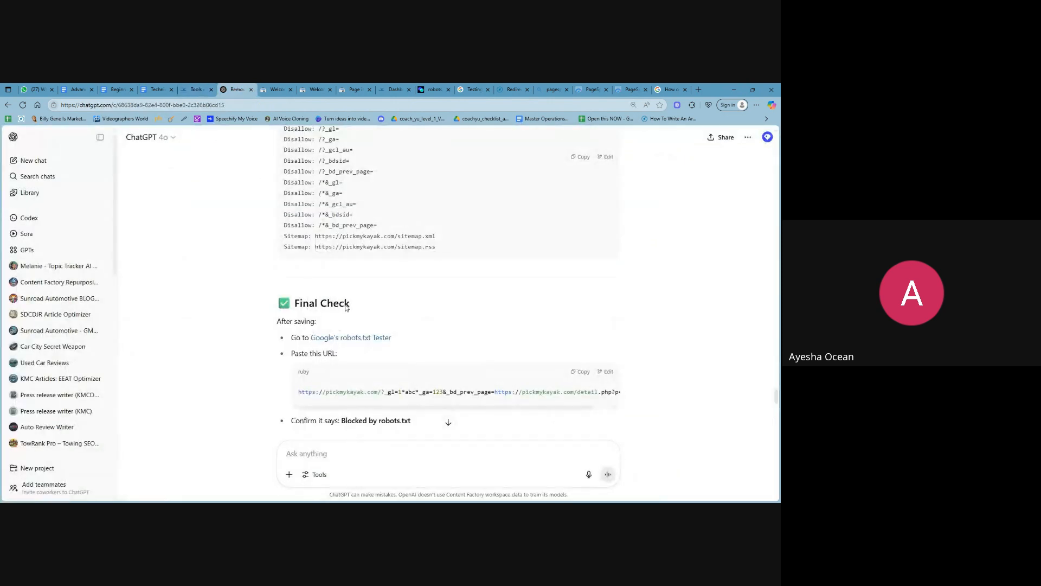
scroll(336, 298, up, 3)
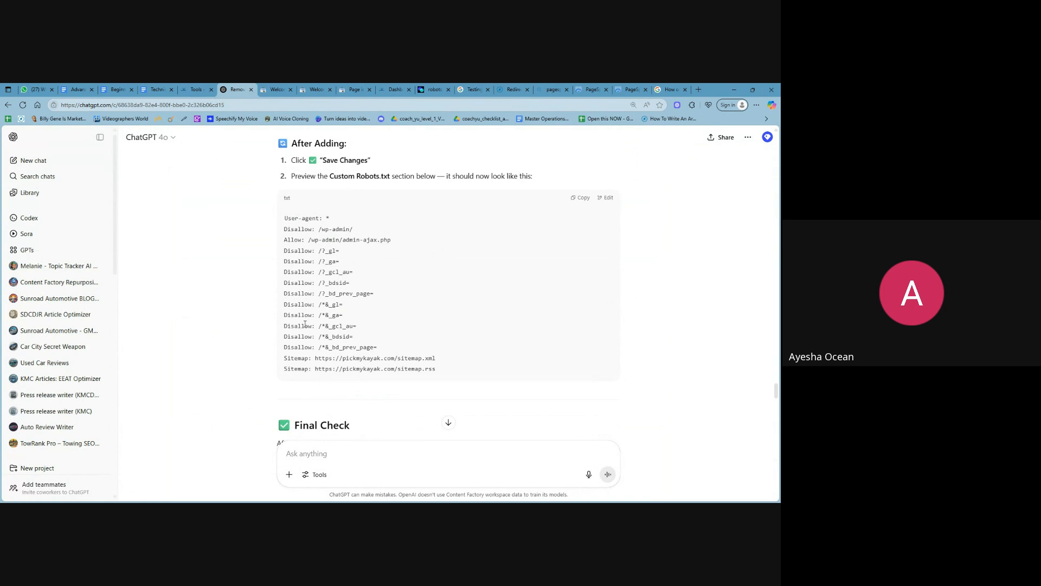
drag(485, 379, 282, 191)
scroll(478, 245, up, 5)
scroll(372, 295, up, 1)
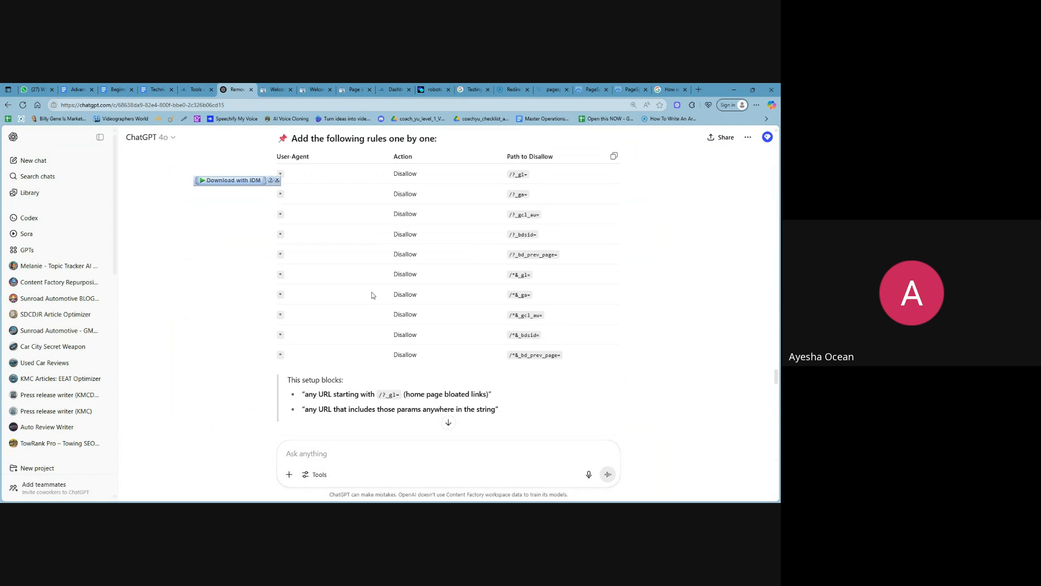
scroll(425, 349, down, 5)
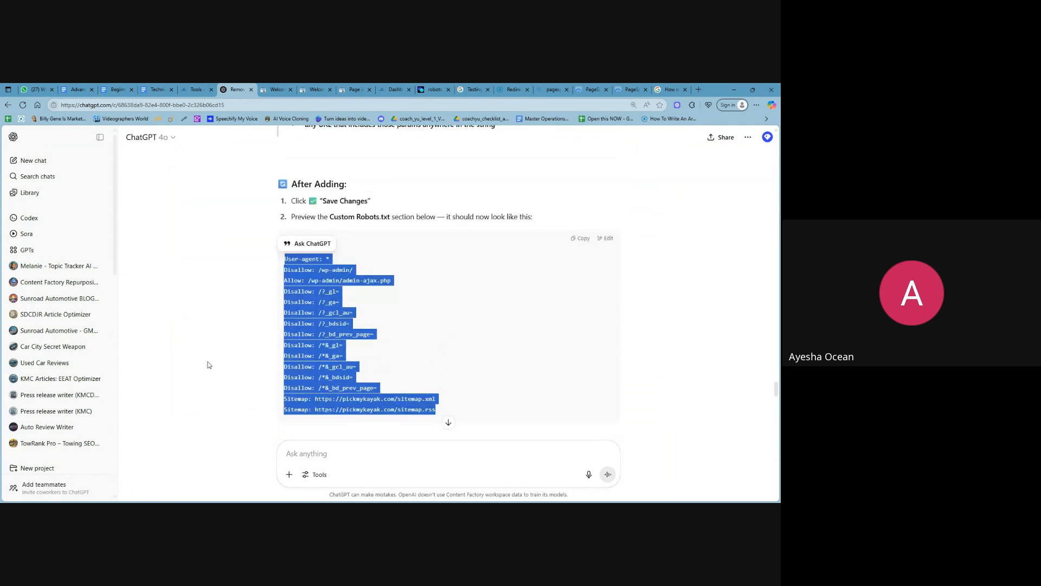
click(310, 303)
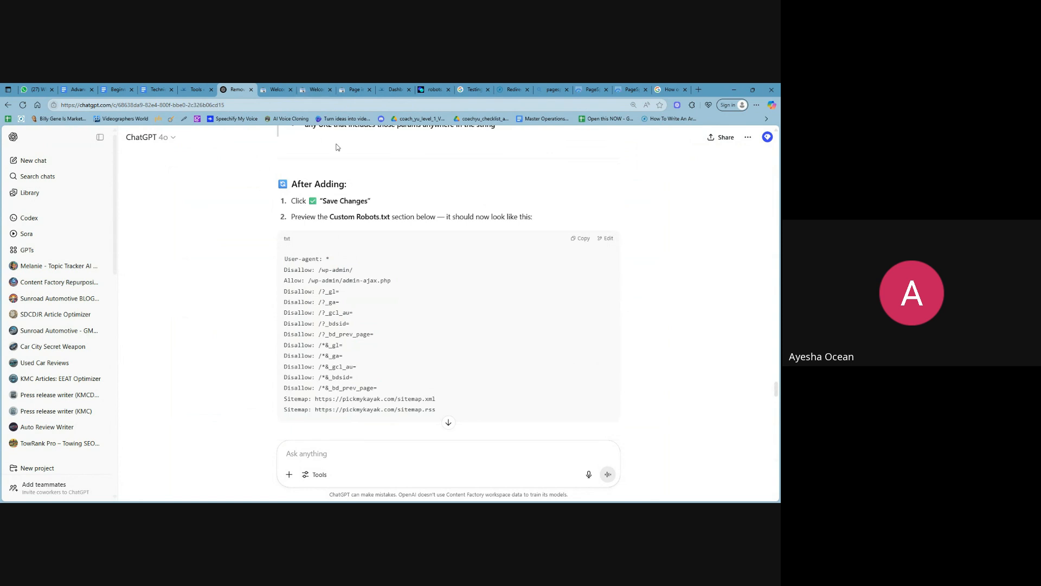
scroll(434, 293, down, 6)
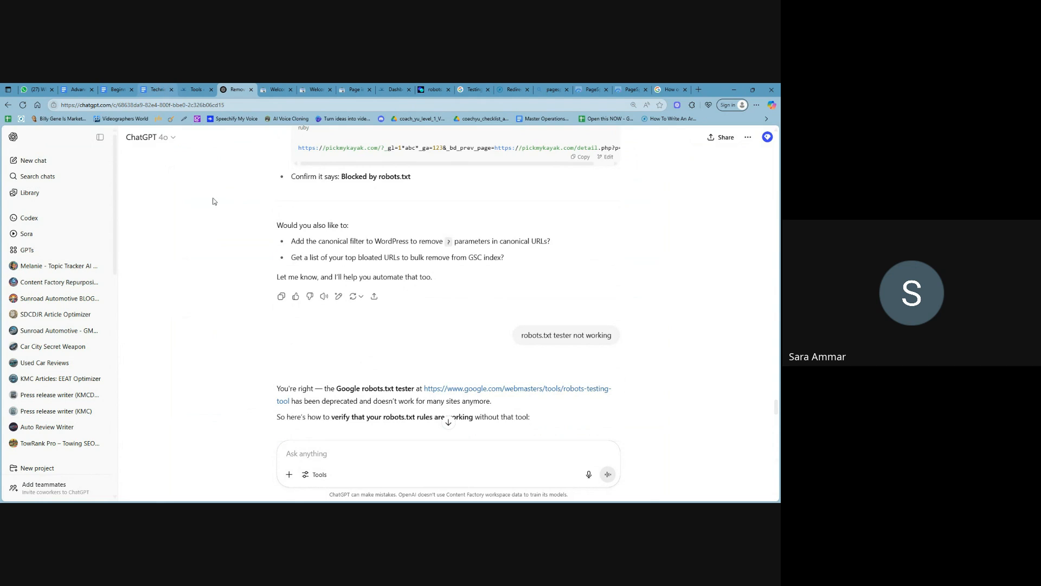
Step: Open the Technical SEO document and review the Noindex Tags and XML Sitemap points under Crawlability & Indexability
click(157, 90)
click(497, 336)
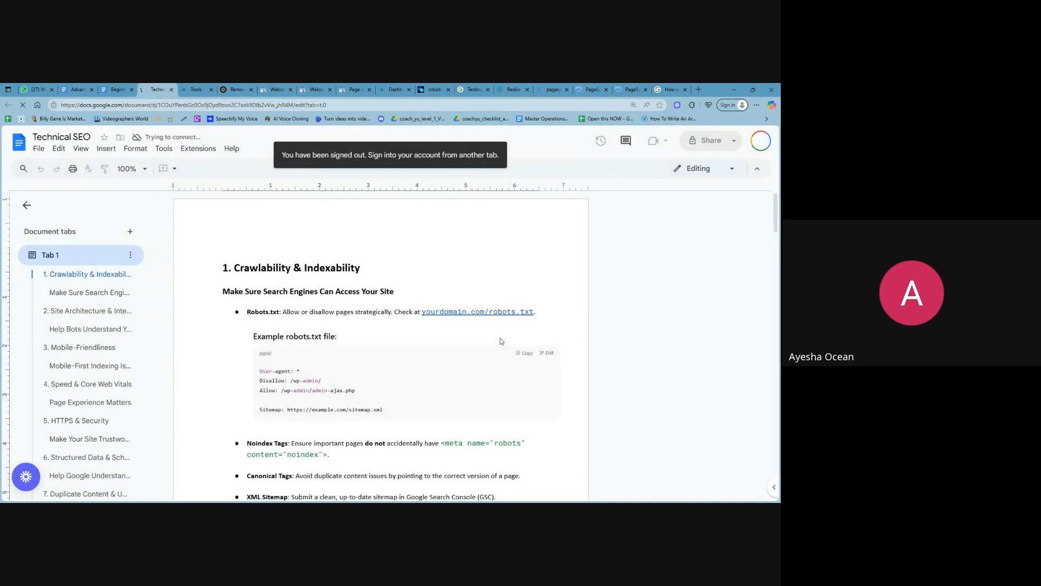
scroll(387, 325, down, 1)
scroll(388, 325, down, 2)
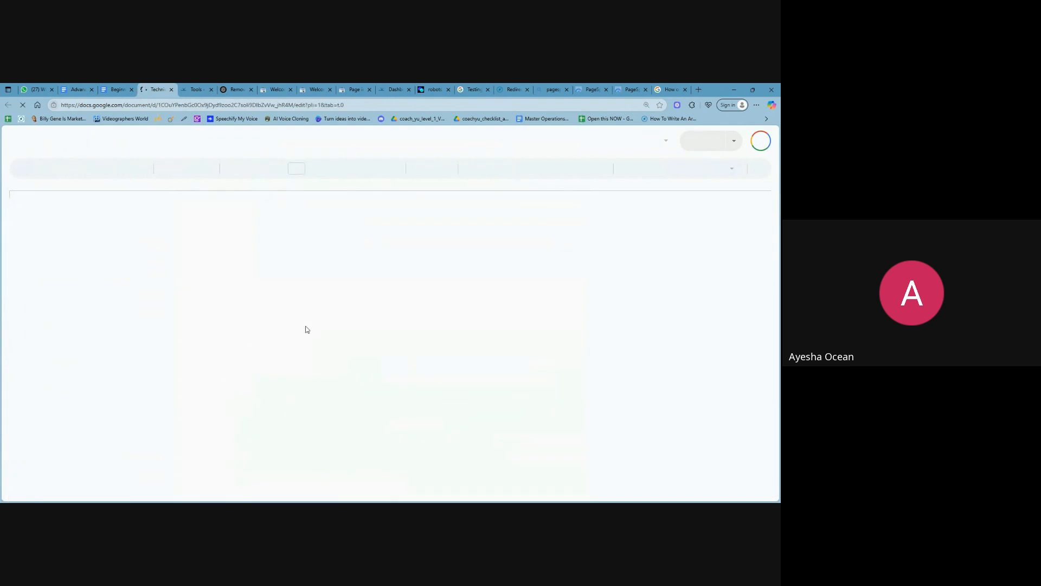
scroll(343, 301, down, 2)
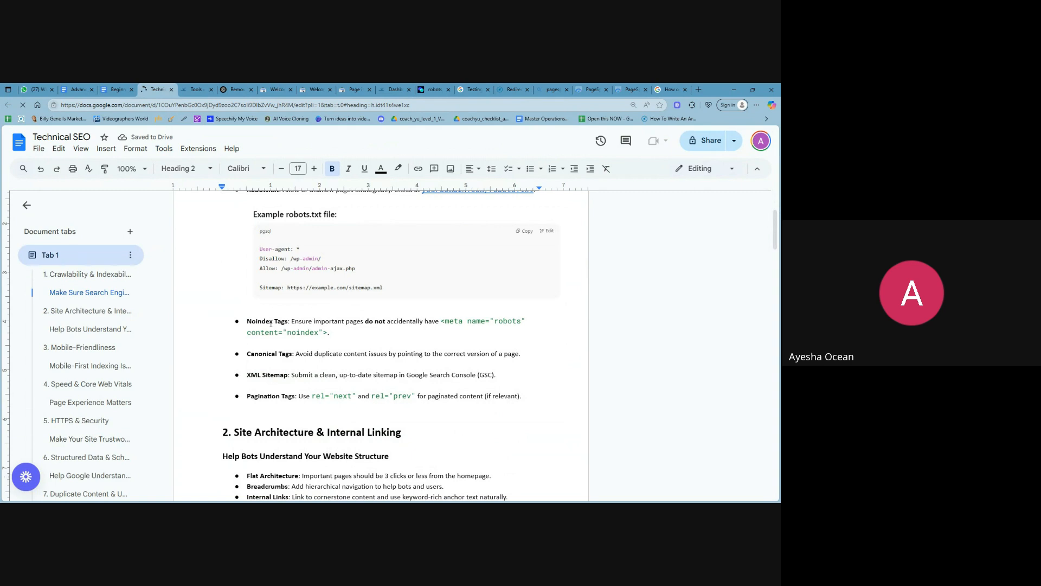
drag(274, 323, 249, 323)
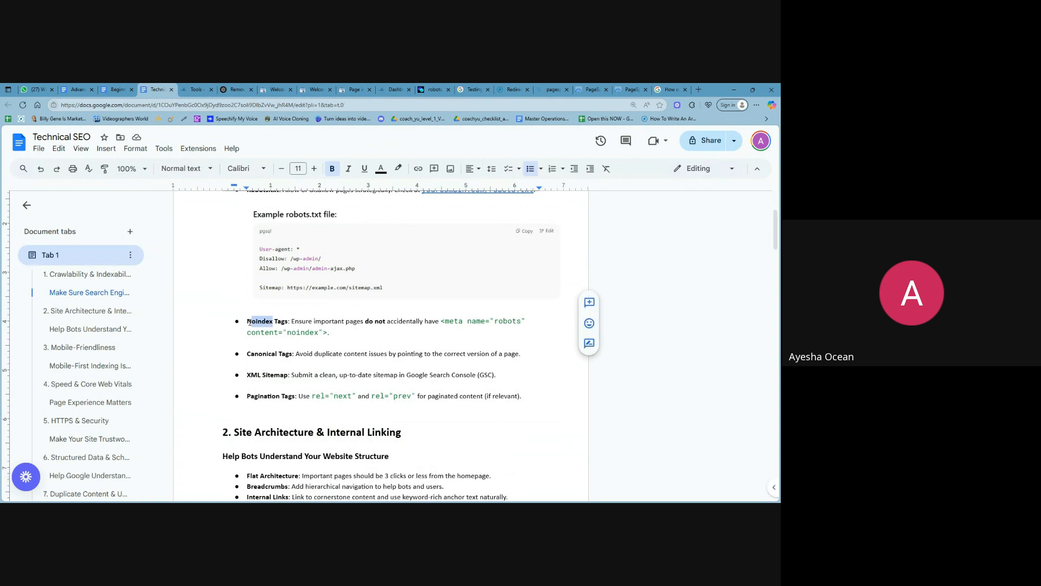
scroll(298, 291, up, 1)
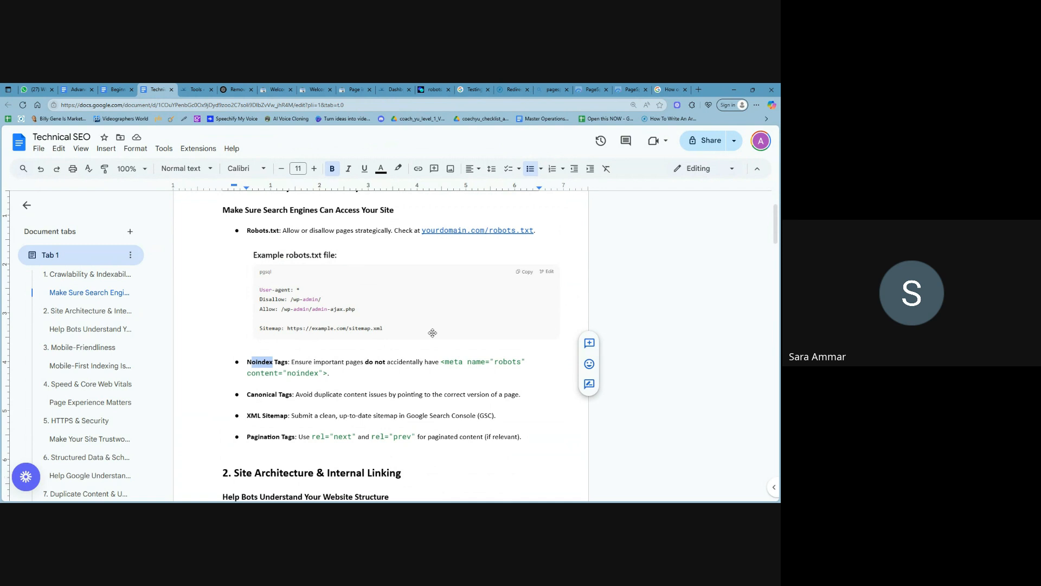
scroll(323, 317, down, 3)
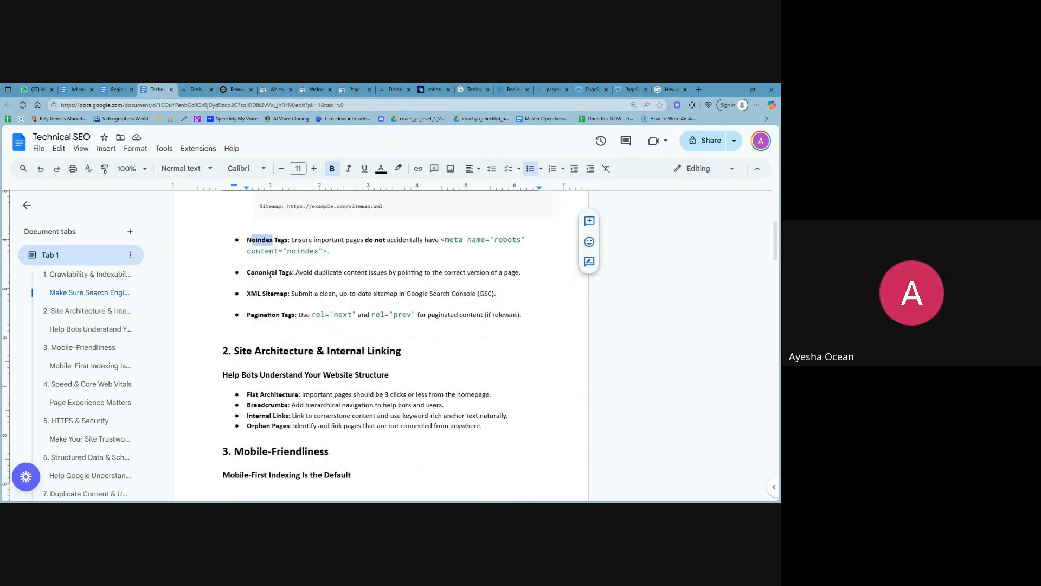
drag(260, 294, 286, 292)
Step: Switch to the pickmykayak.com WordPress dashboard and open the Sitemaps settings of All in One SEO
click(278, 90)
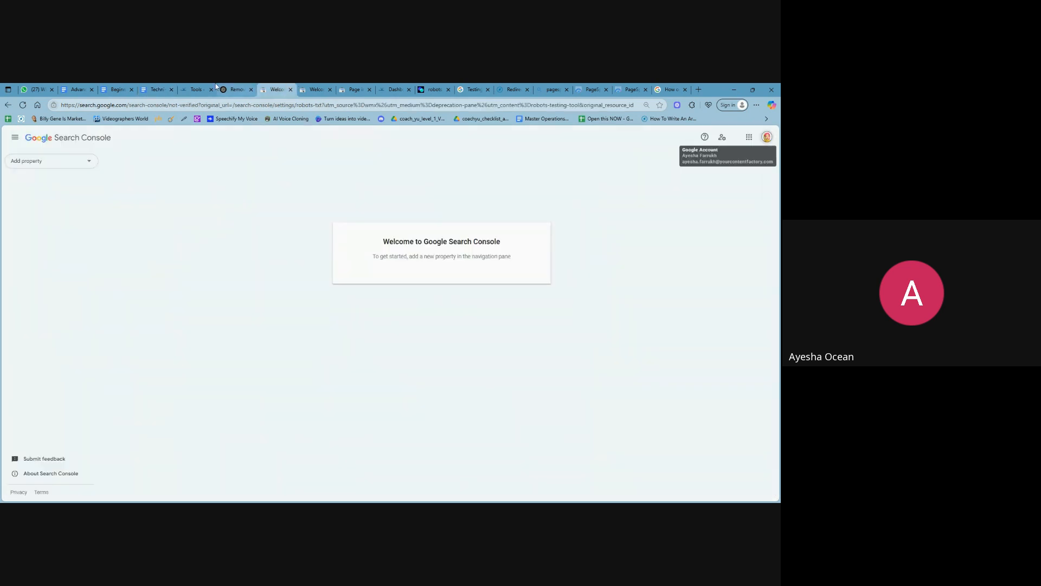
click(387, 88)
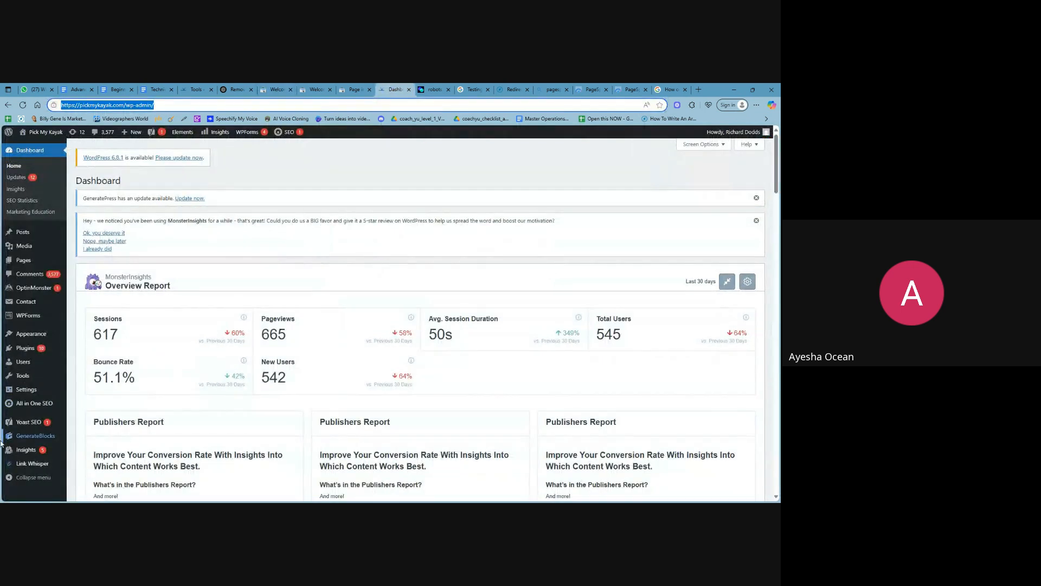
mouse_move(30, 405)
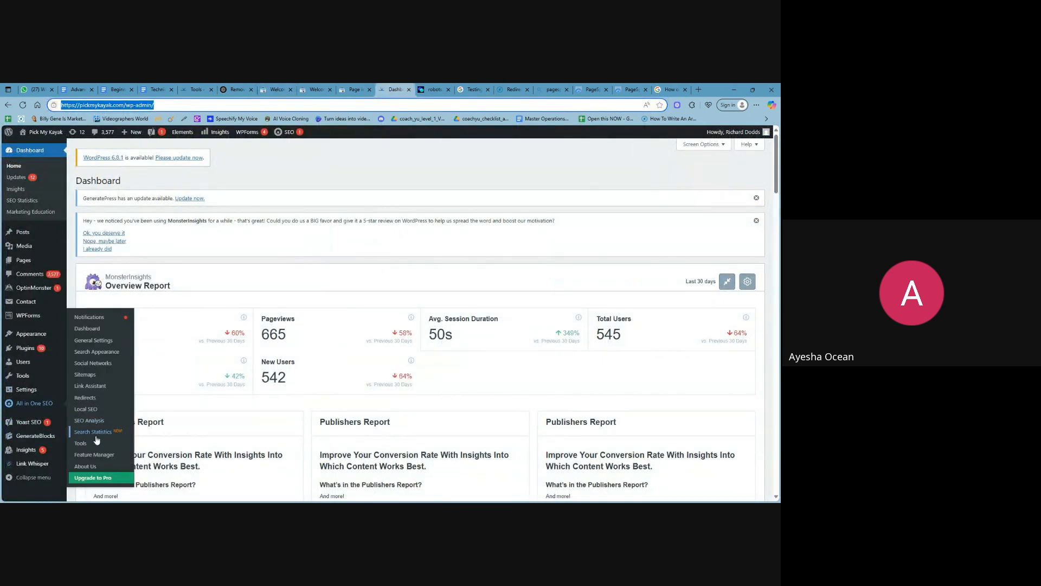
scroll(97, 436, down, 2)
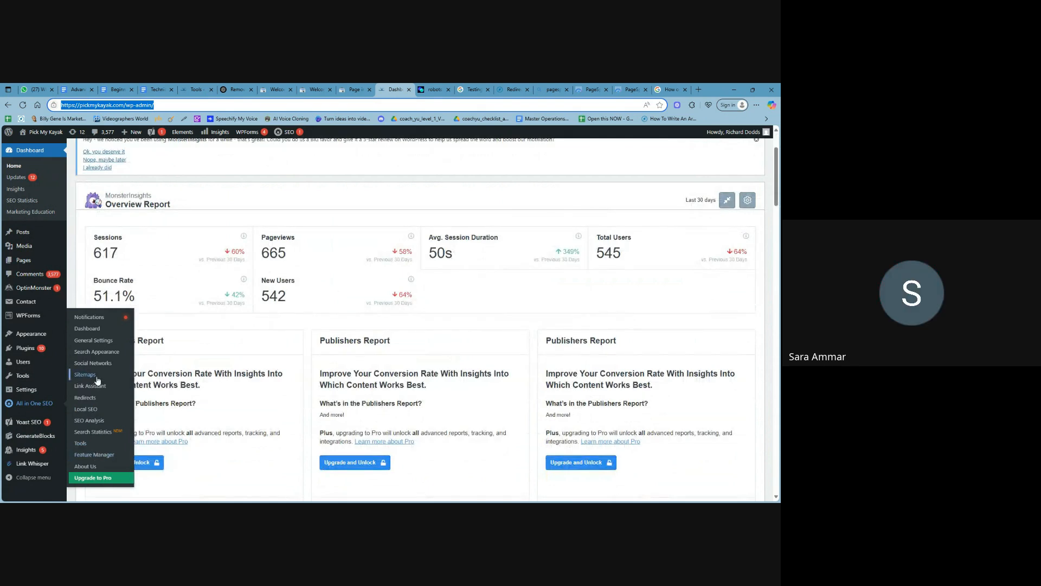
click(92, 378)
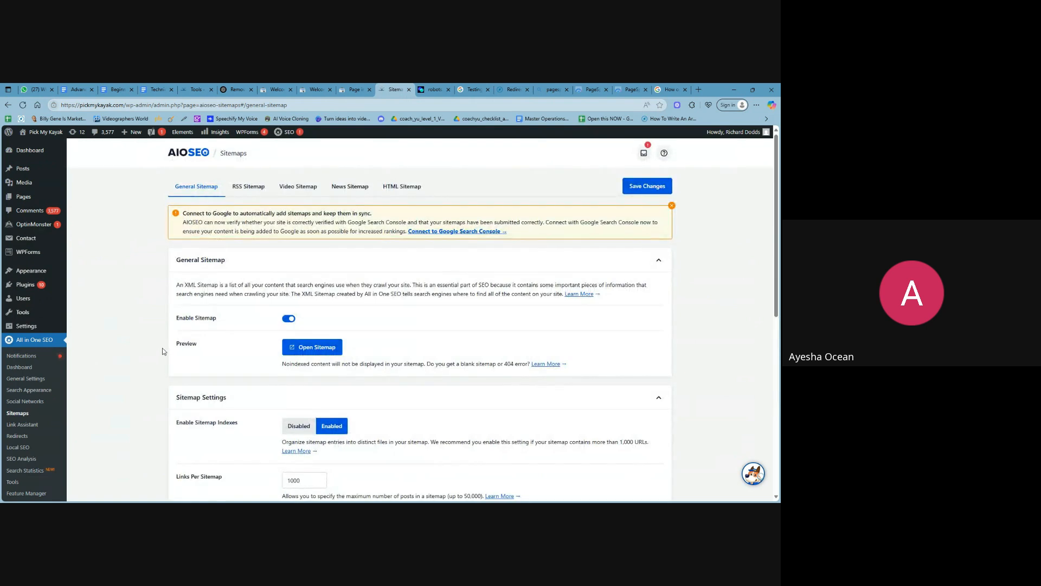
Step: Look through the General Sitemap options, including sitemap indexes, links per sitemap, post types and taxonomies
scroll(279, 349, down, 10)
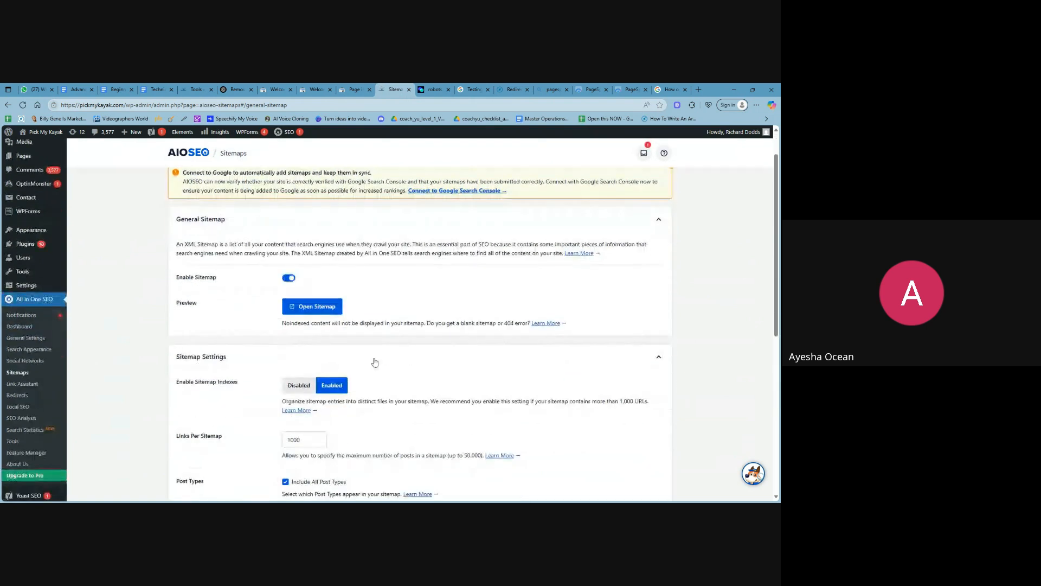
scroll(347, 395, up, 15)
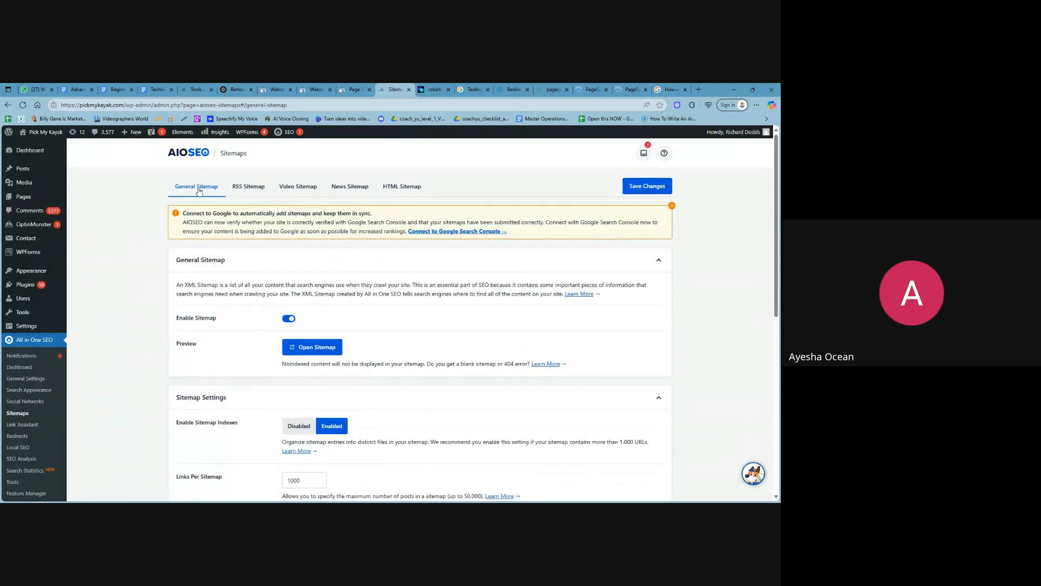
scroll(345, 353, down, 3)
scroll(345, 353, down, 5)
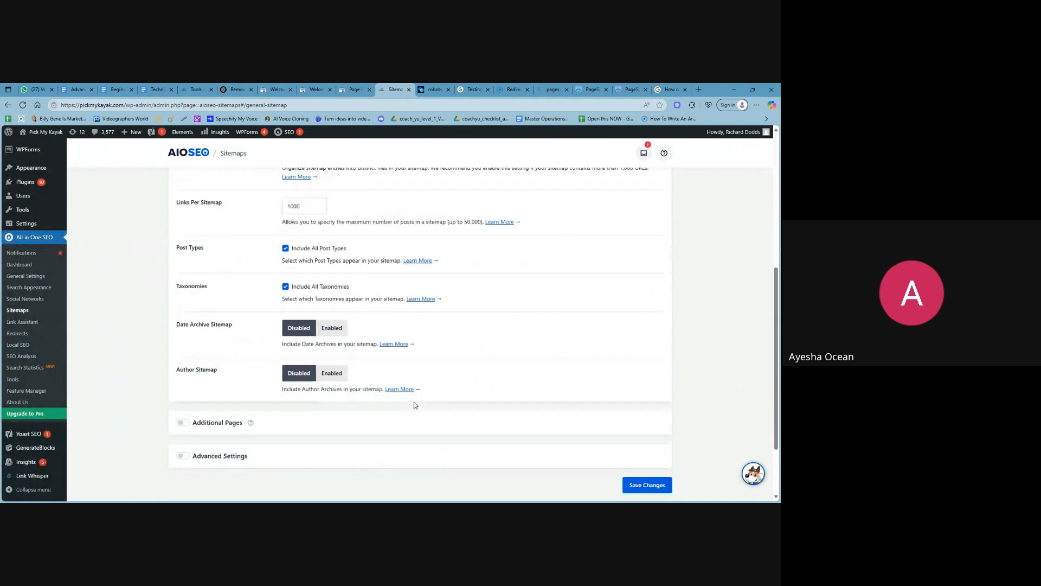
scroll(309, 286, up, 8)
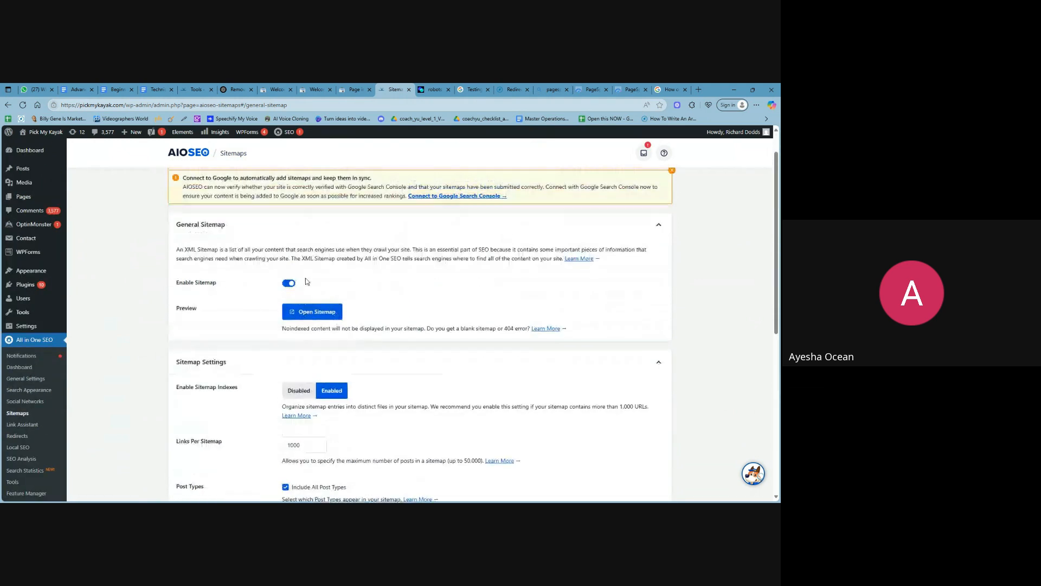
click(324, 345)
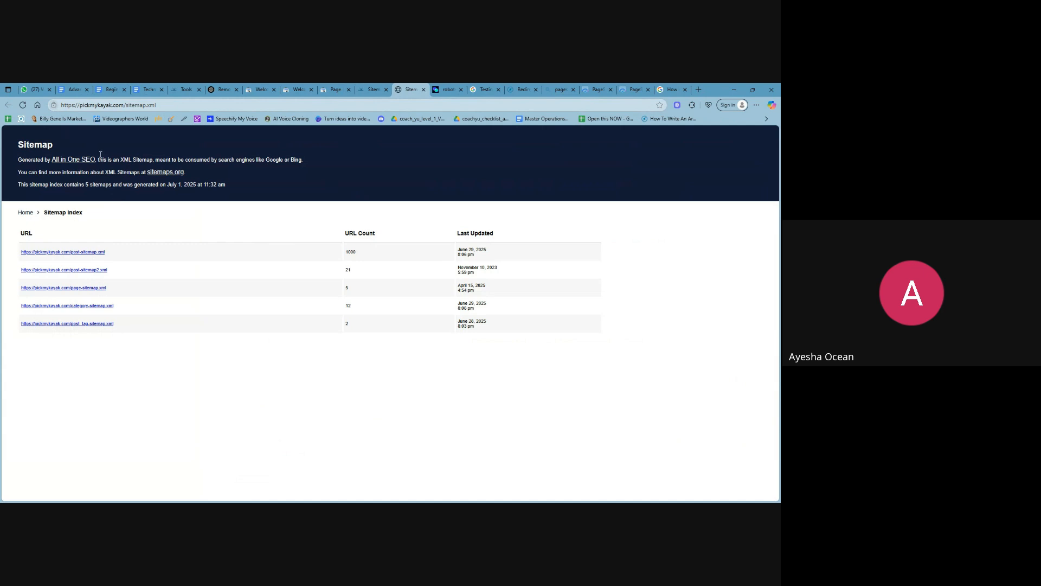
click(190, 105)
click(124, 331)
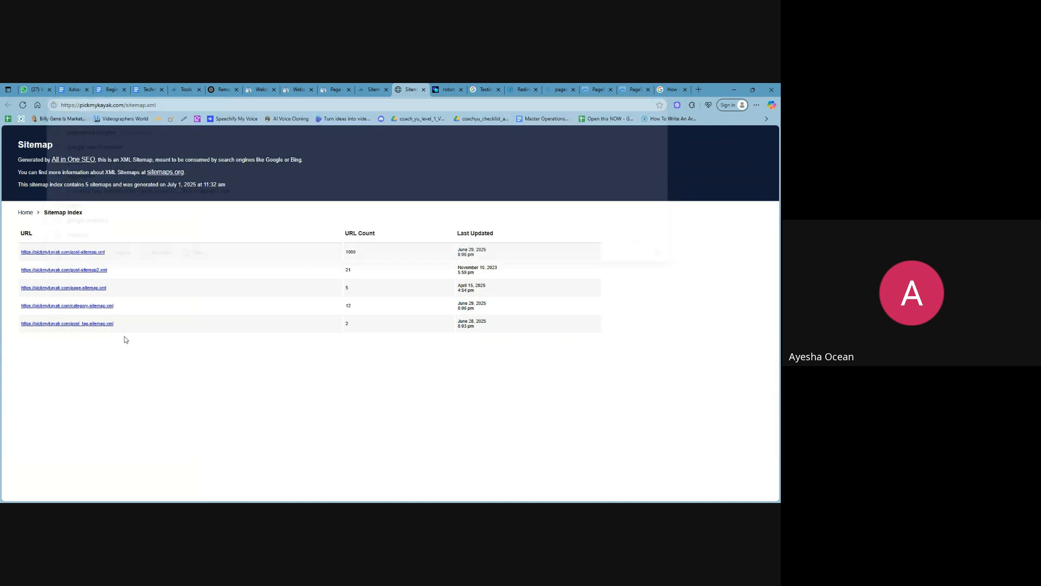
click(190, 105)
click(190, 105)
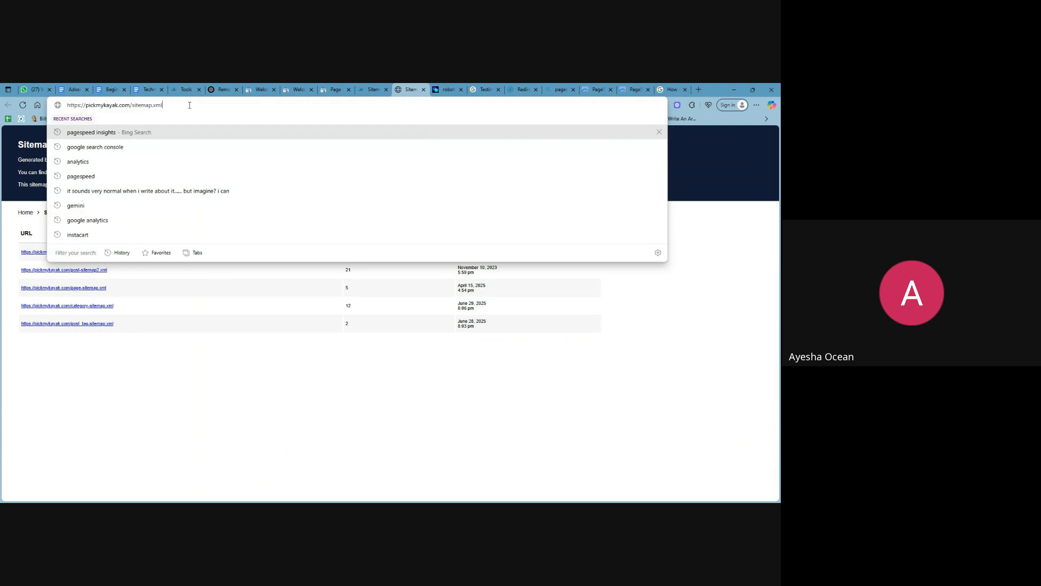
click(190, 105)
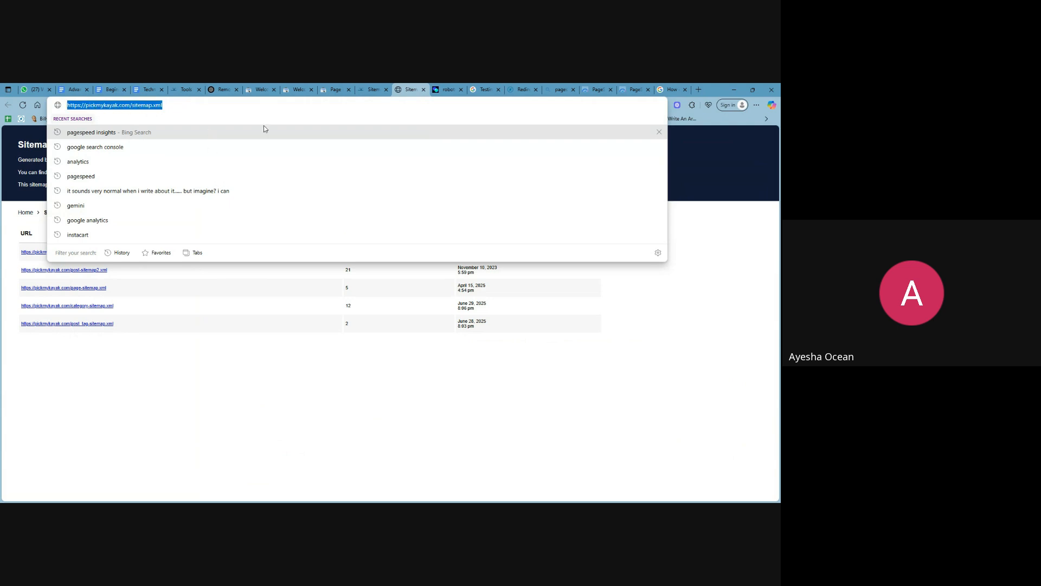
Step: Switch back to Search Console and open the Sitemaps page for pickmykayak.com
click(373, 89)
click(329, 89)
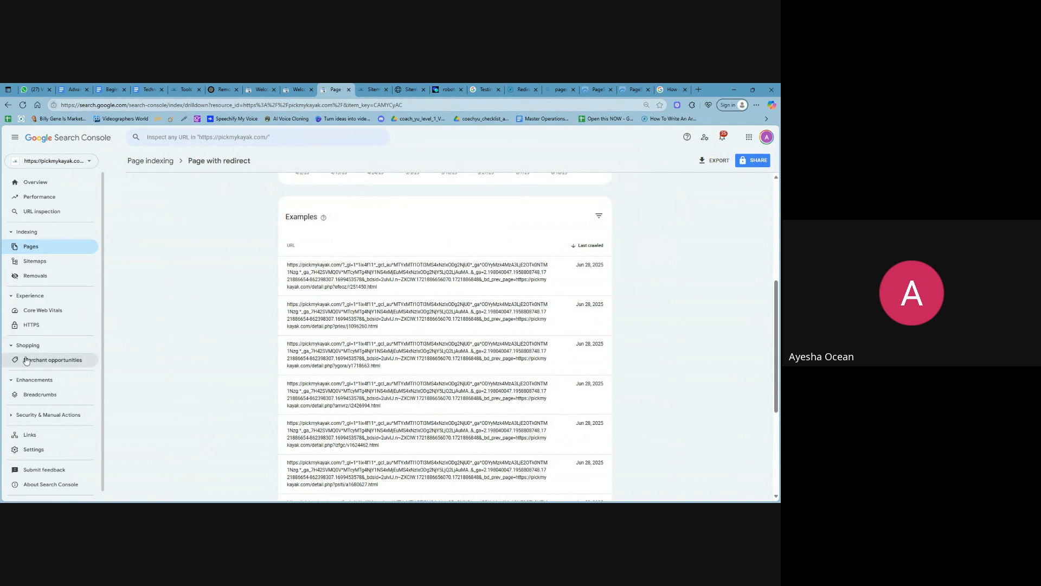
click(33, 262)
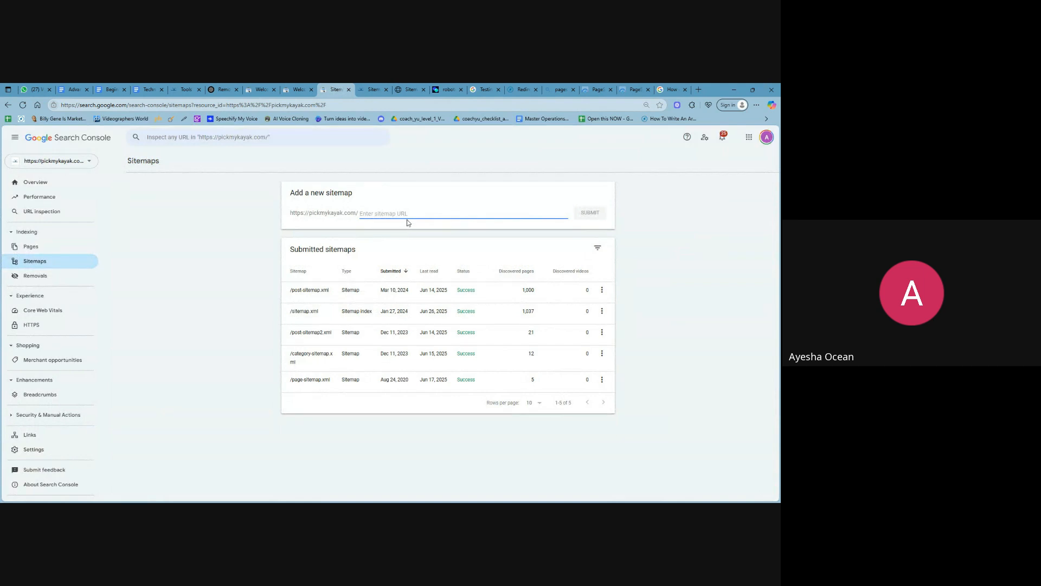
Step: Compare Search Console's Sitemaps page with the All in One SEO sitemap settings and the generated sitemap index
click(252, 269)
click(298, 89)
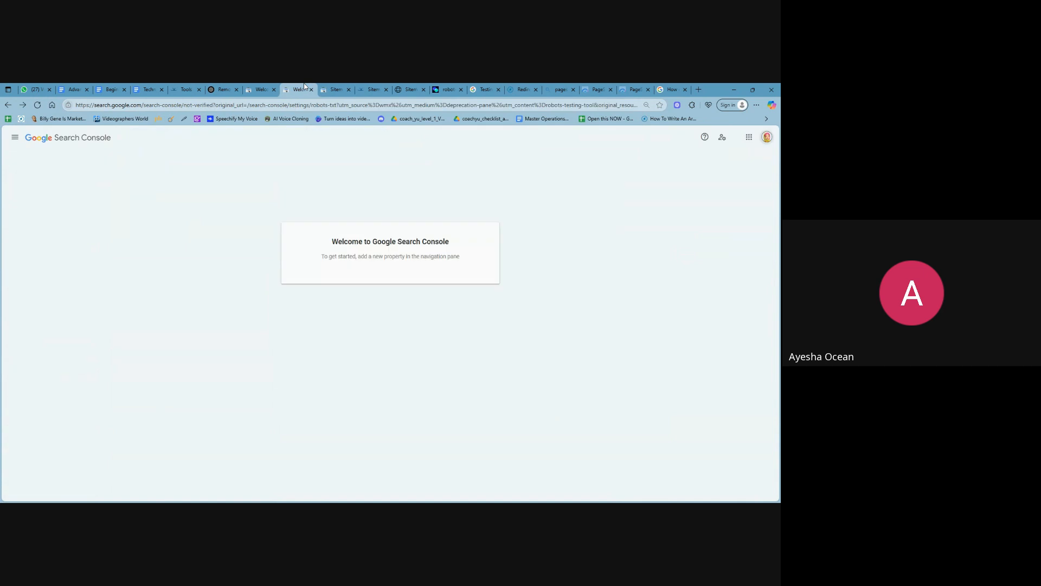
click(374, 89)
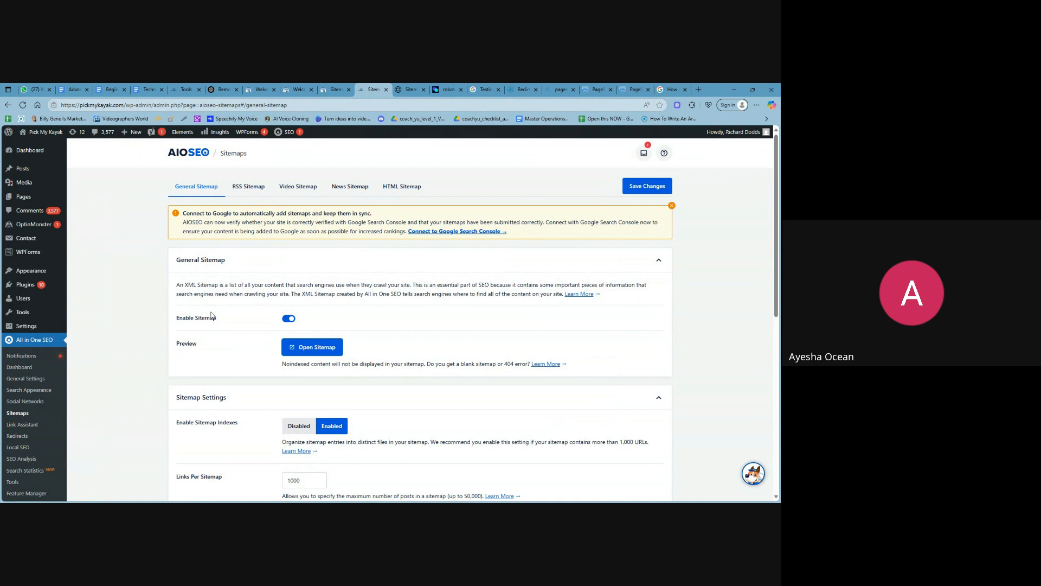
click(336, 89)
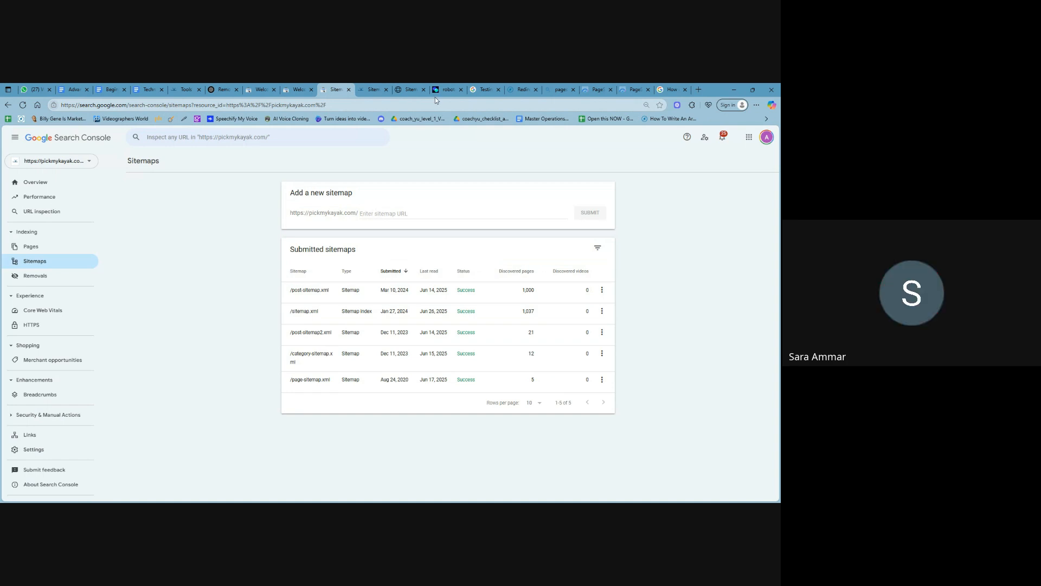
click(359, 89)
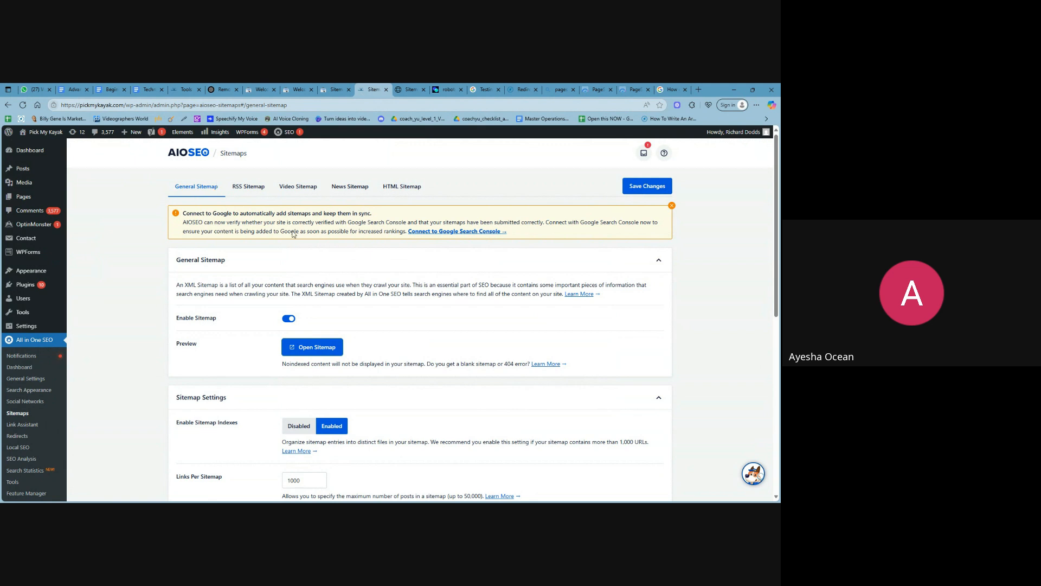
click(410, 89)
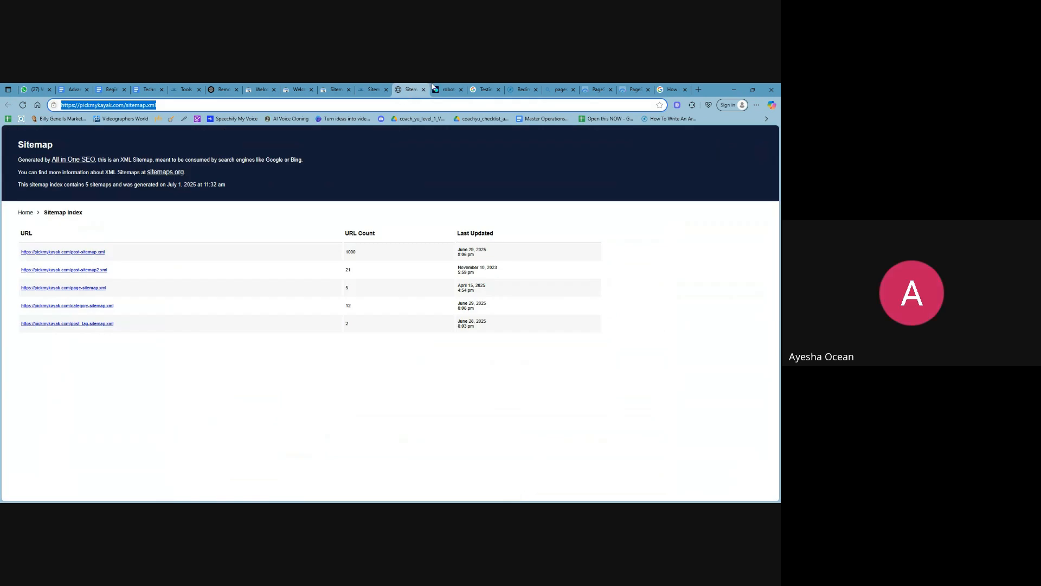
Step: Open the pickmykayak.com homepage in place of the XML sitemap and look through its Kayak Types category page
click(407, 105)
key(ctrl+a)
text(pic)
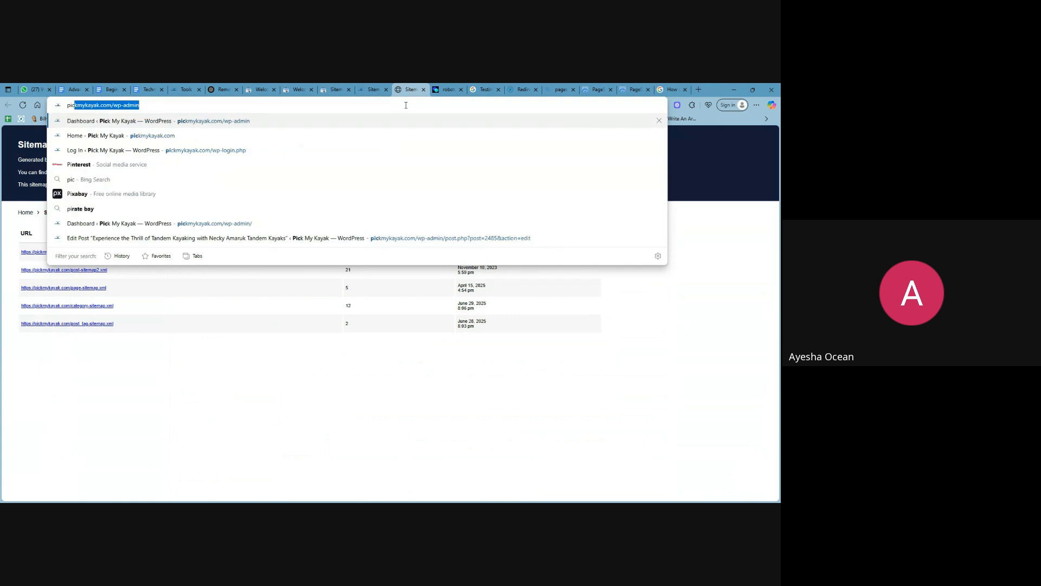
key(Down)
key(Return)
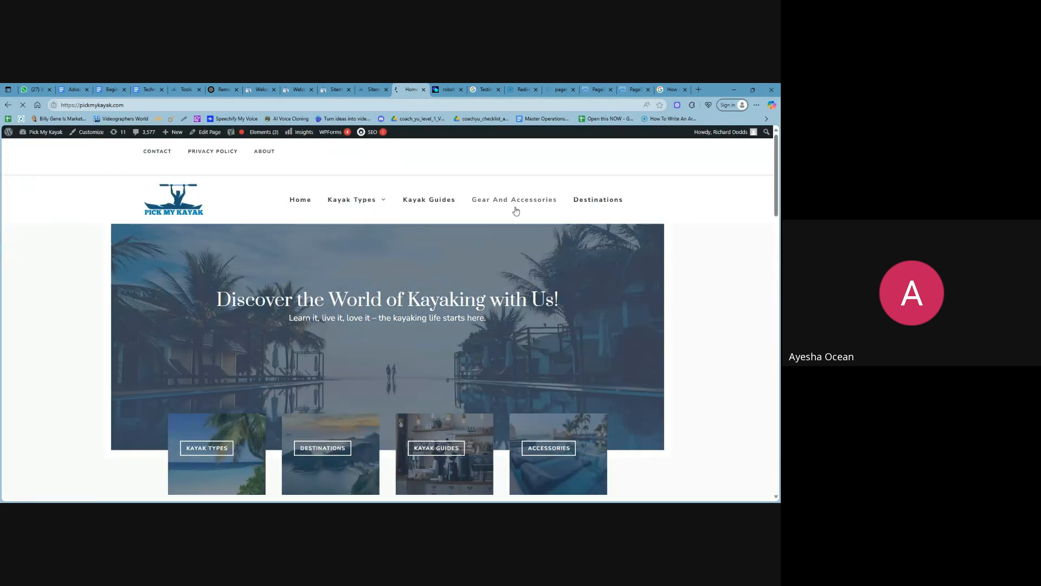
click(360, 200)
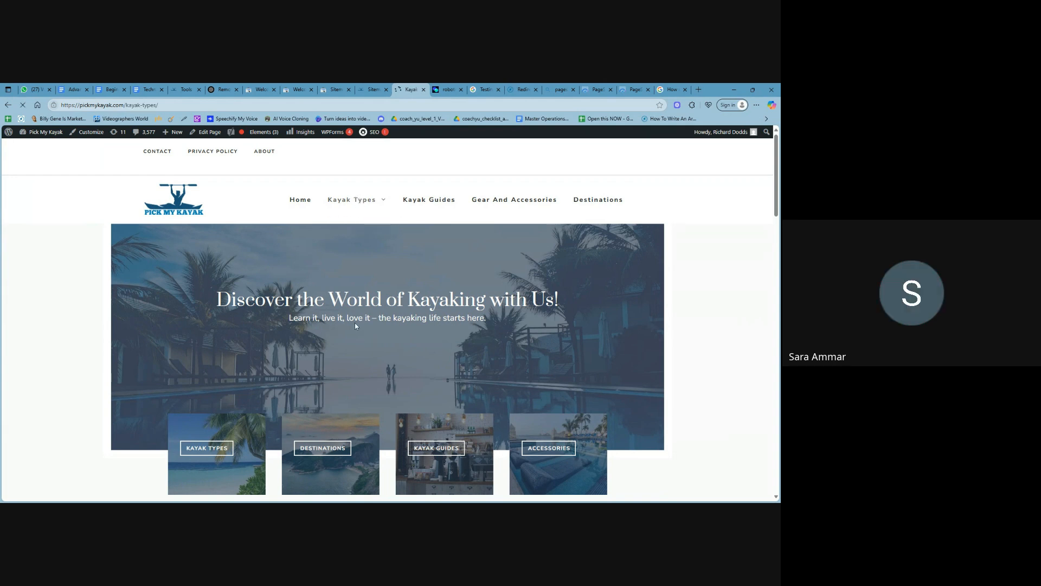
scroll(459, 291, down, 5)
scroll(460, 291, down, 15)
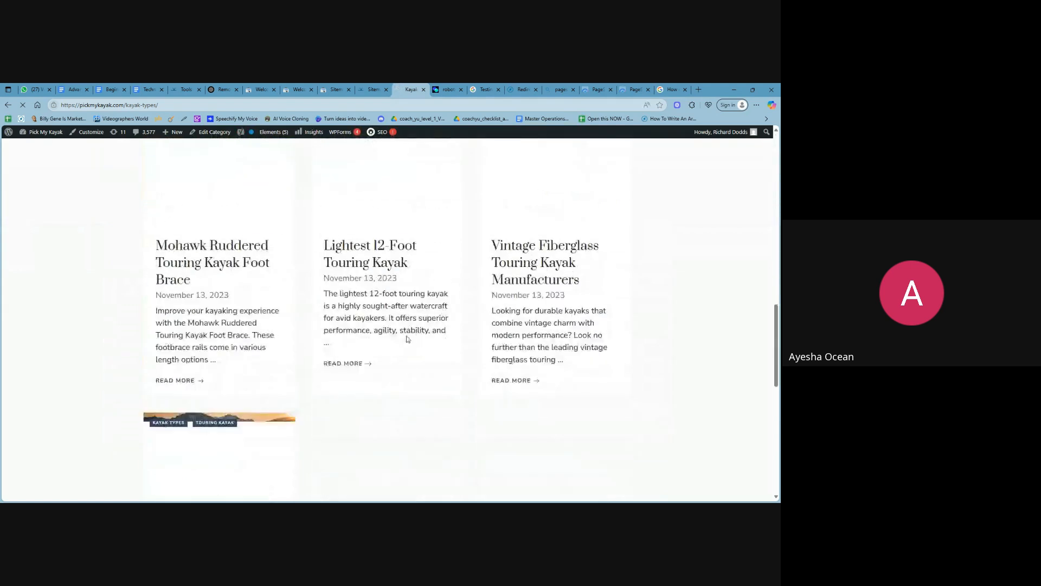
Step: Open the Plumbing Pros homepage at plumbingprospa.com in place of the kayak category page
click(360, 109)
text(plumbing)
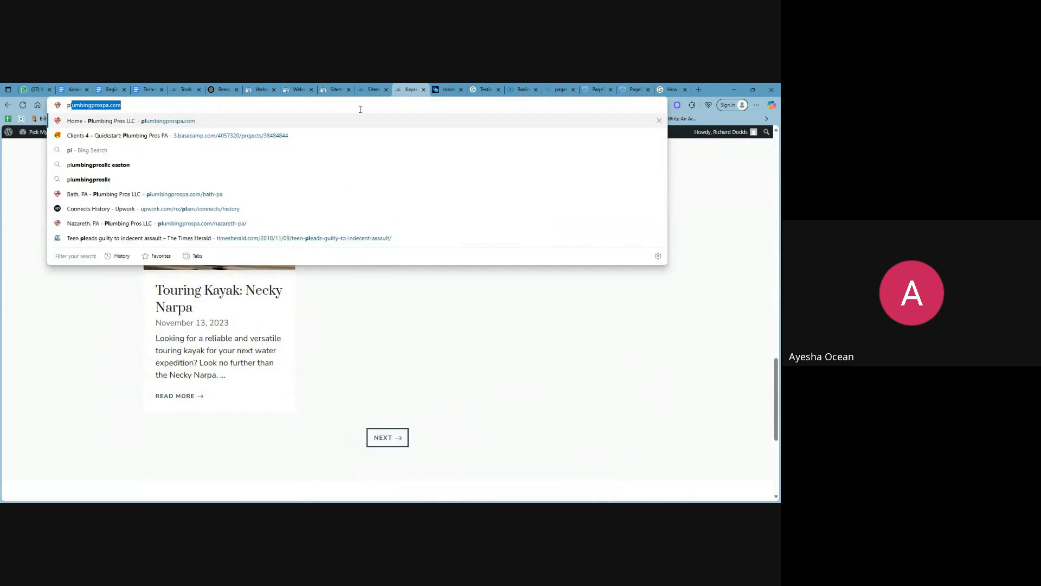
key(Down)
key(Return)
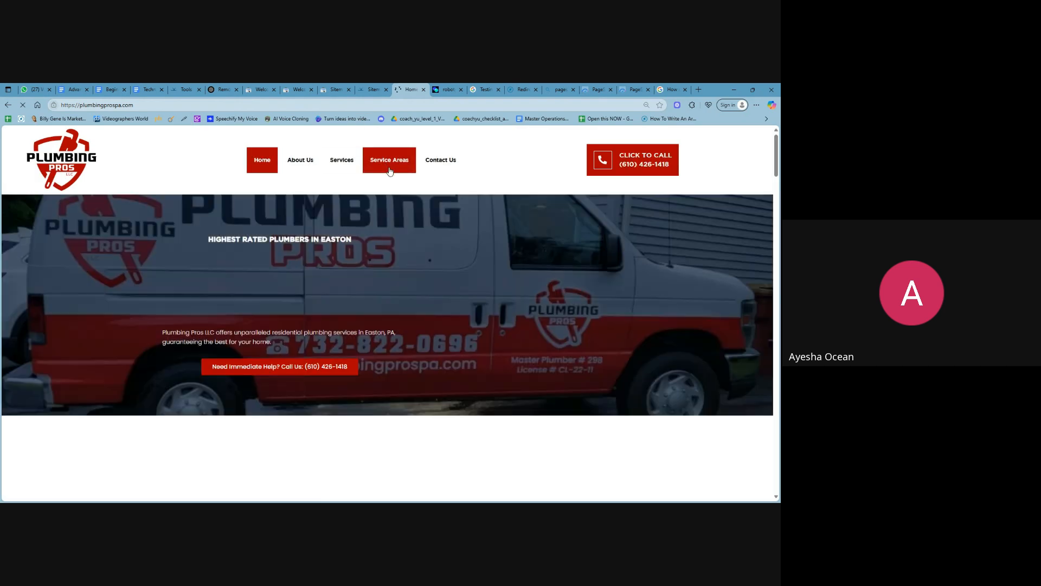
Step: Switch to the Technical SEO document and review its Site Architecture & Internal Linking and Mobile-Friendliness sections
click(232, 88)
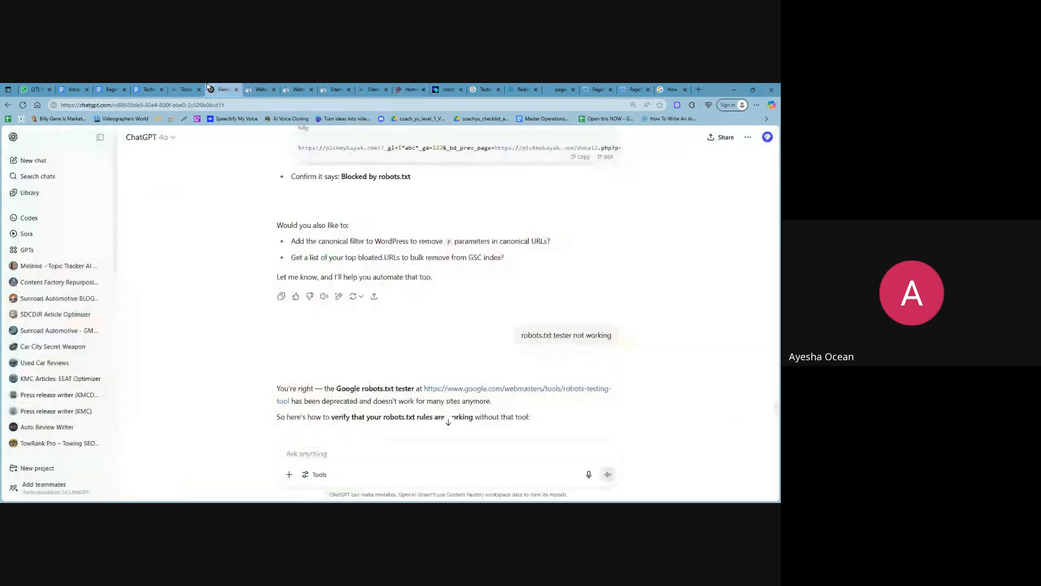
click(151, 88)
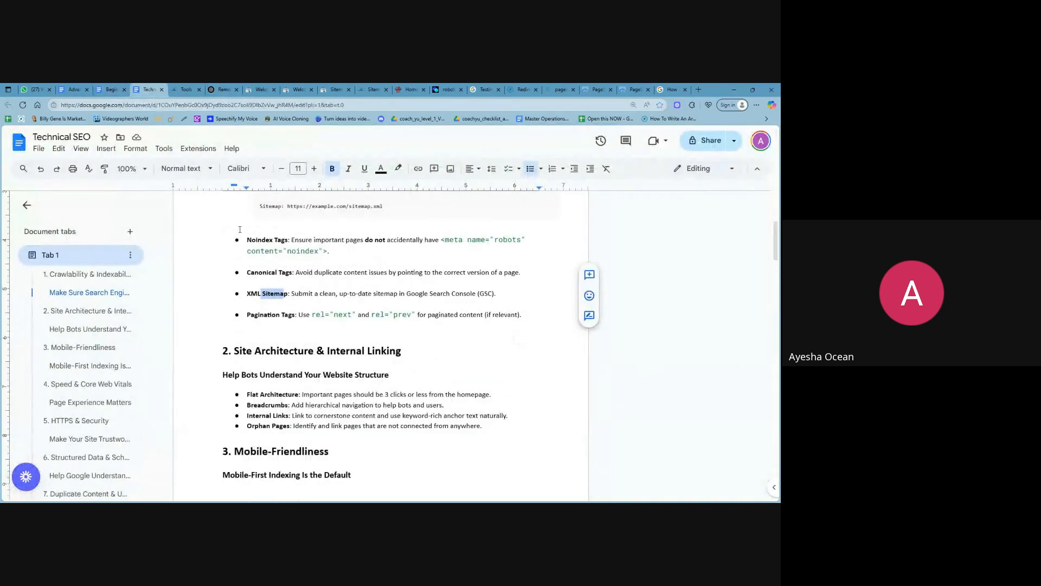
scroll(304, 313, down, 2)
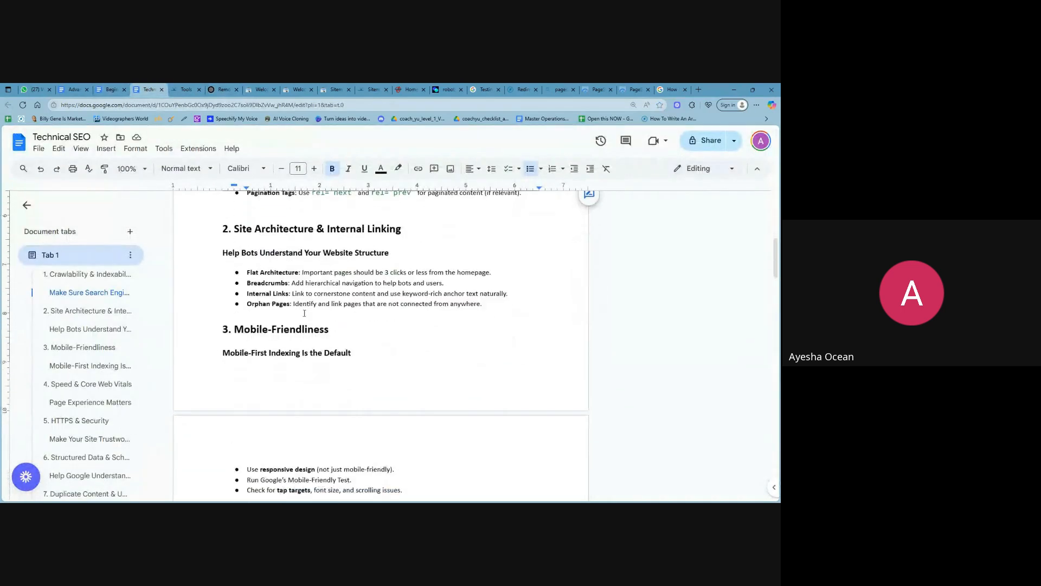
Step: Return to the browser tab holding the Plumbing Pros site and open PageSpeed Insights at pagespeed.web.dev there
click(373, 89)
click(418, 89)
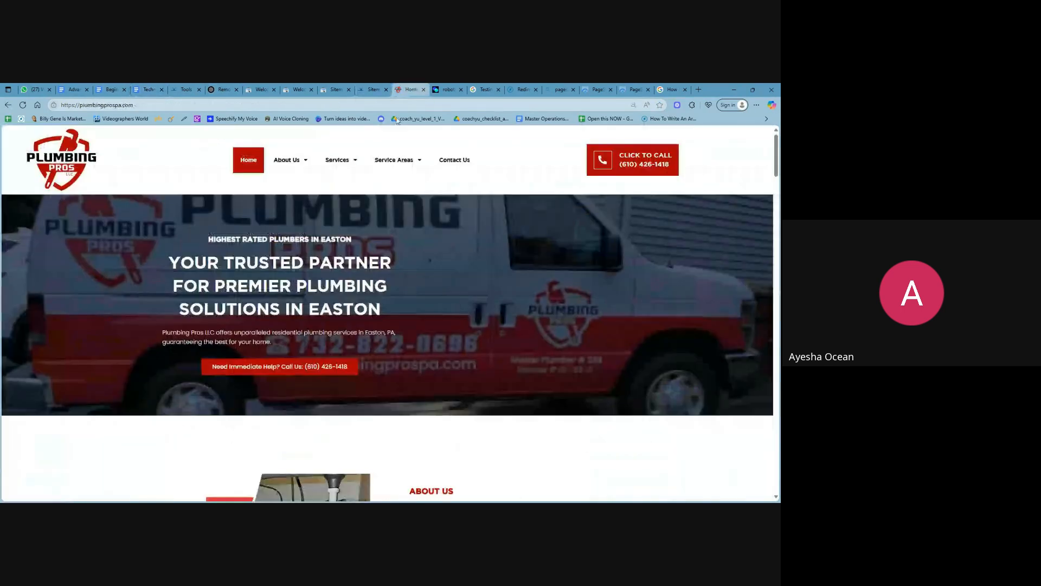
click(449, 89)
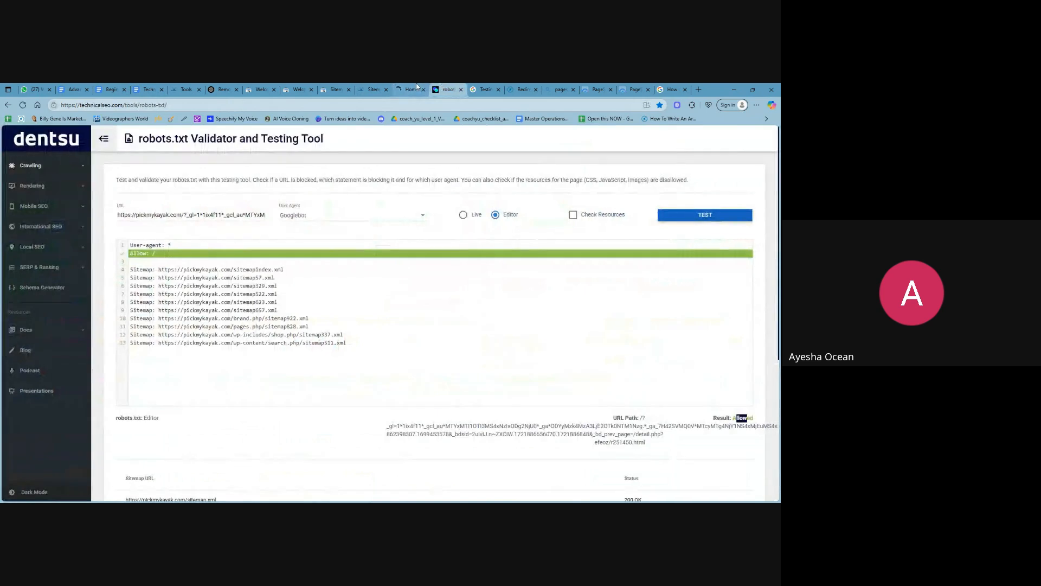
click(411, 89)
click(401, 105)
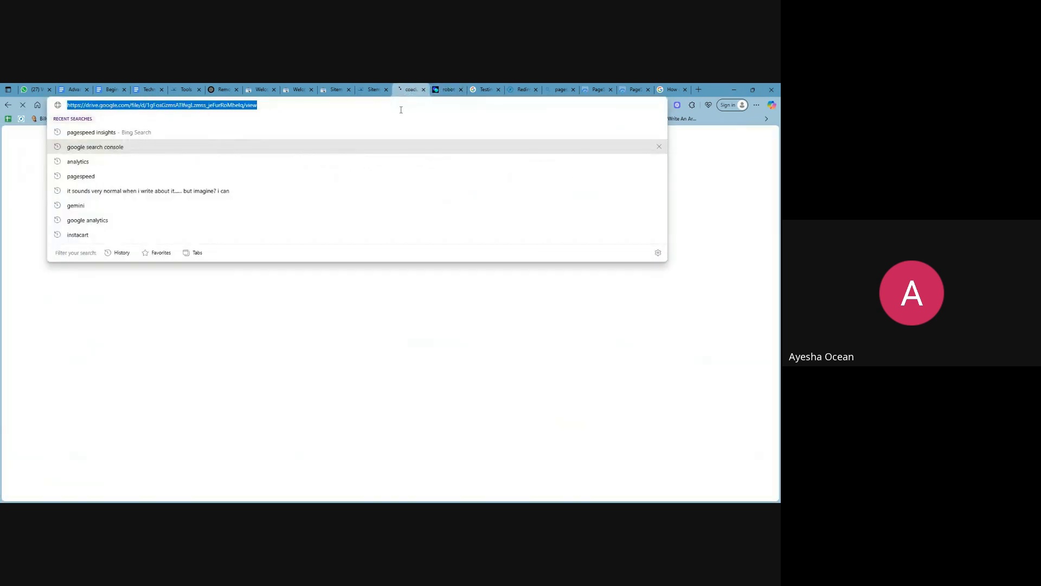
text(page)
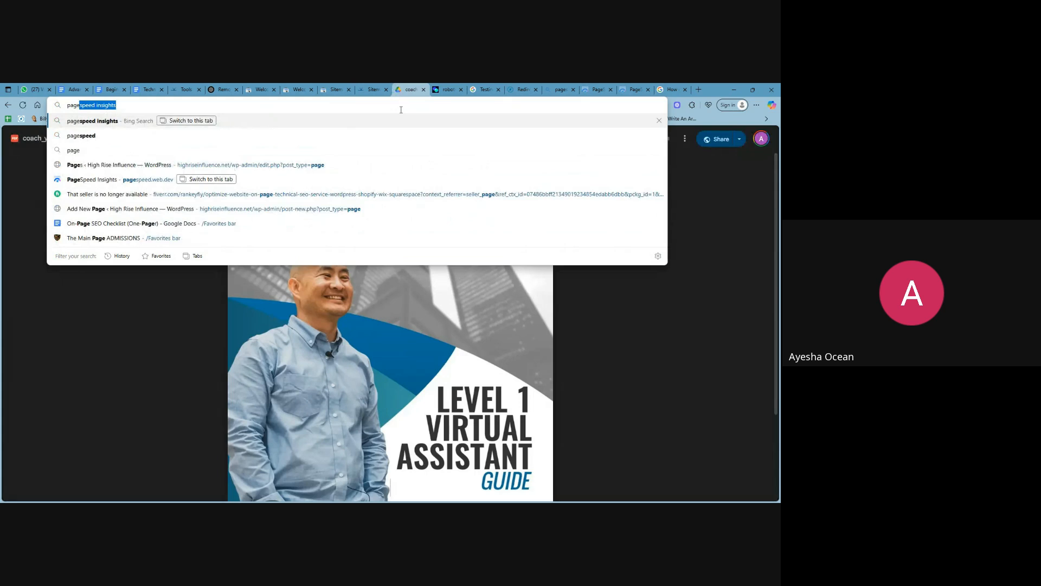
key(Down)
key(Down)
key(Down)
key(Down)
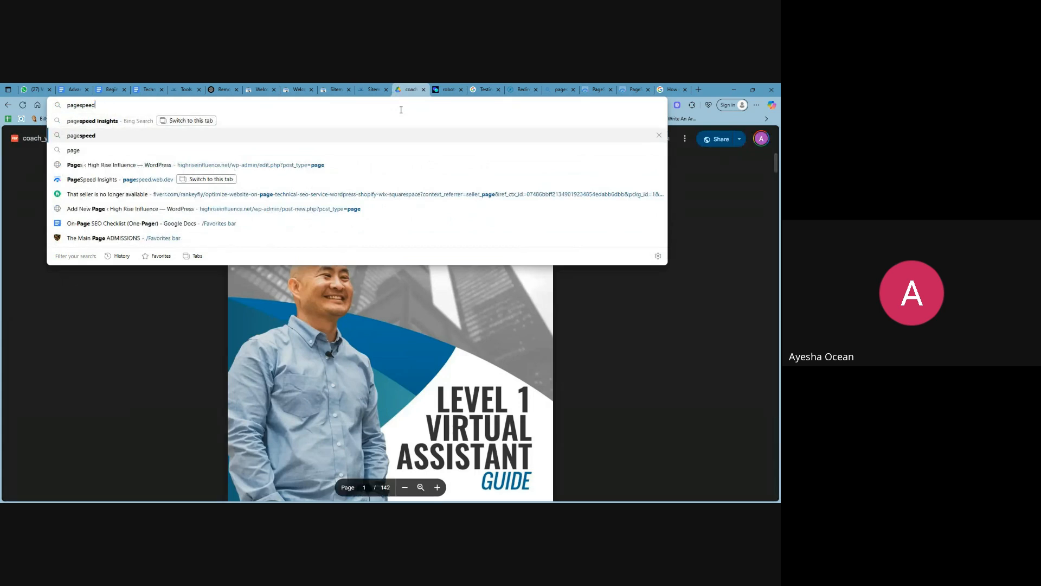
key(Return)
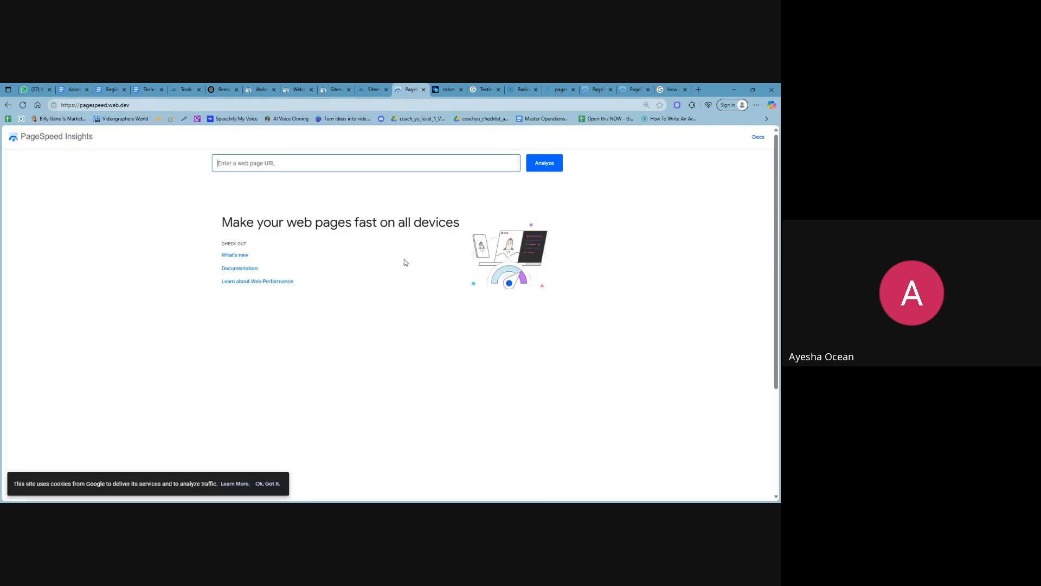
click(446, 90)
click(436, 105)
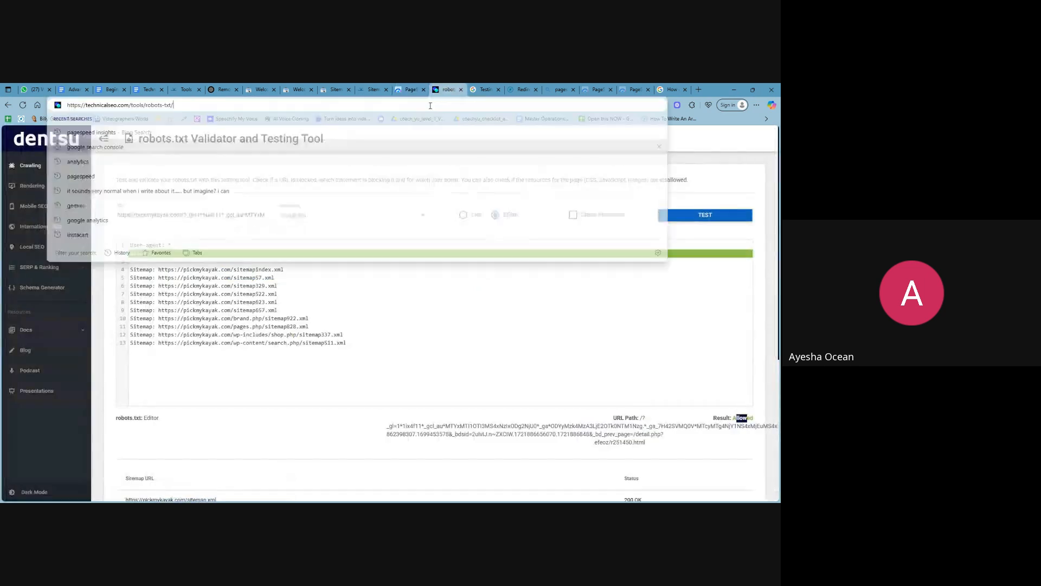
text(plumbing)
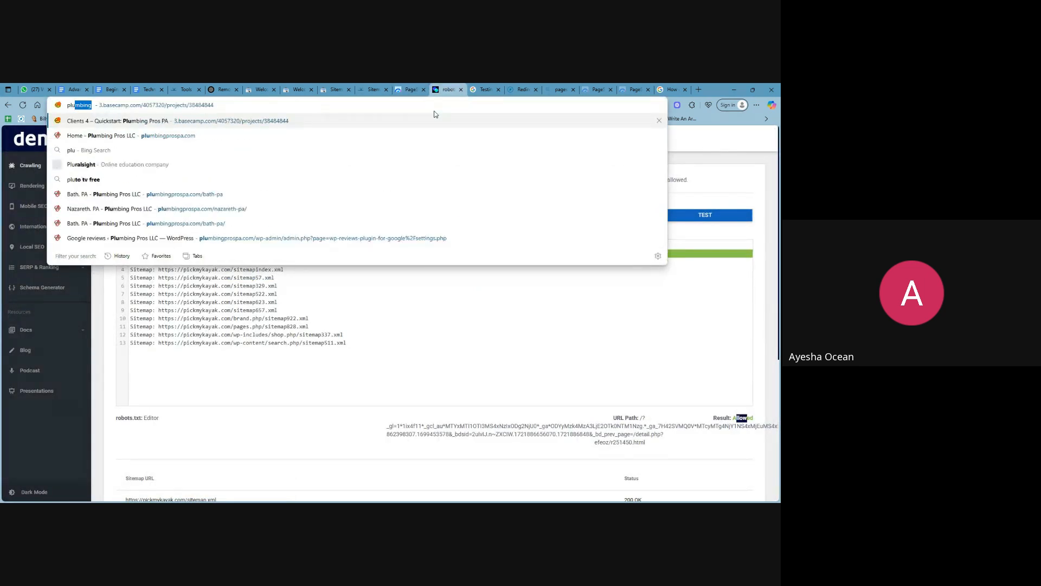
key(Down)
key(ctrl+a)
text(https://pickmykayak.com/sitemap.xml)
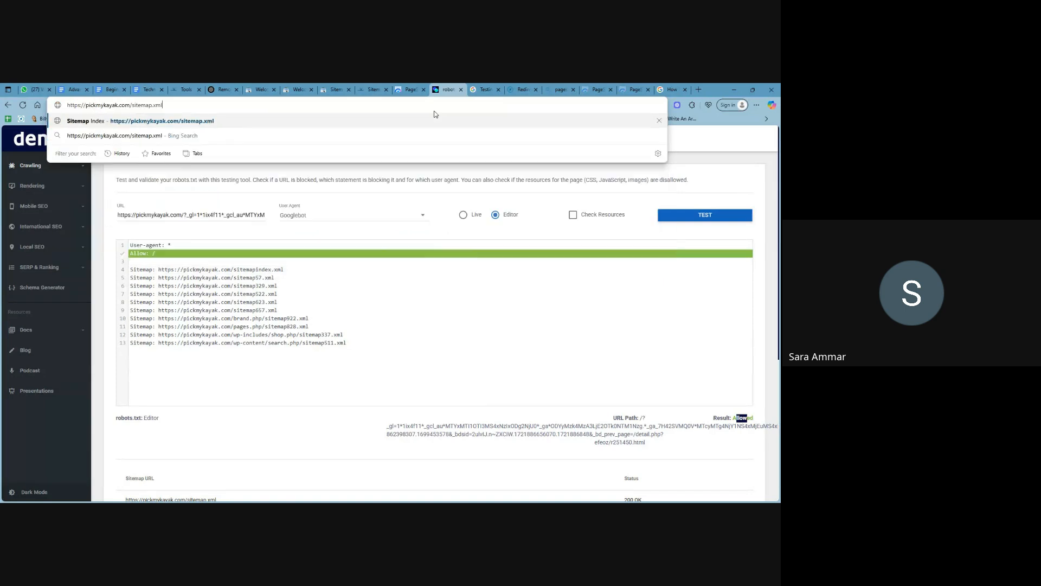
click(410, 89)
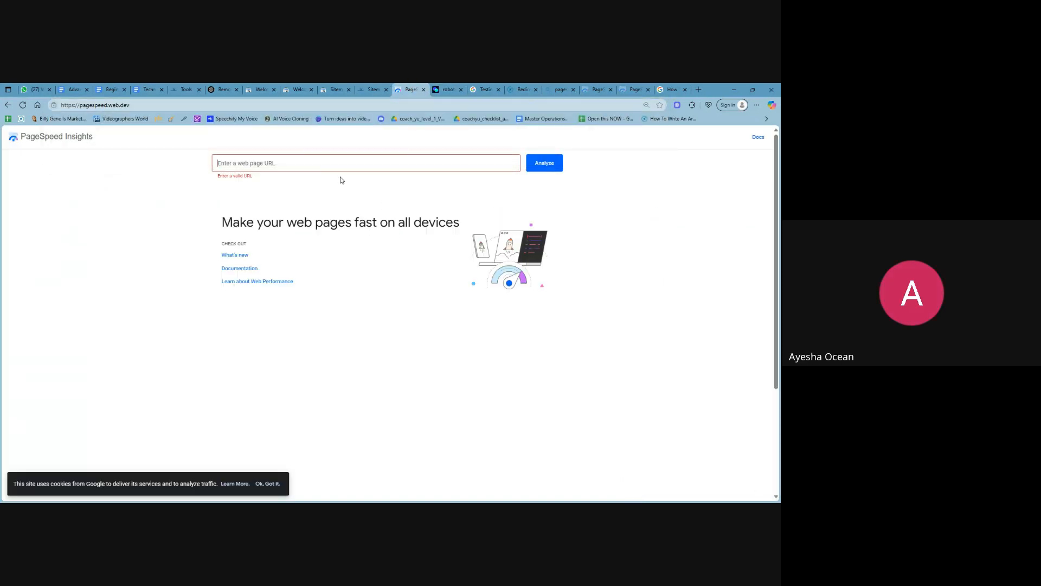
text(https://pickmykayak.com/sitemap.xml)
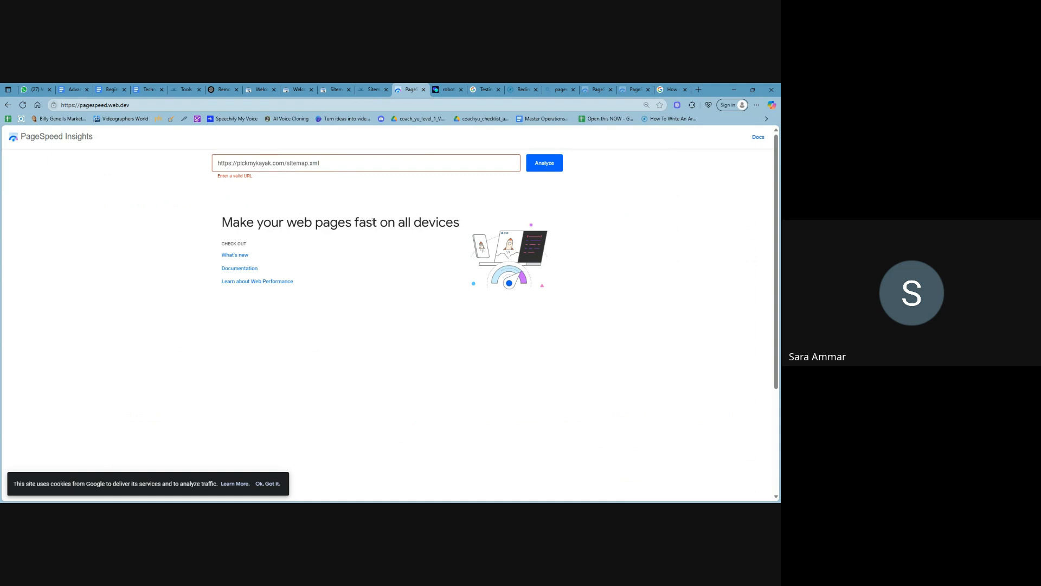
click(551, 164)
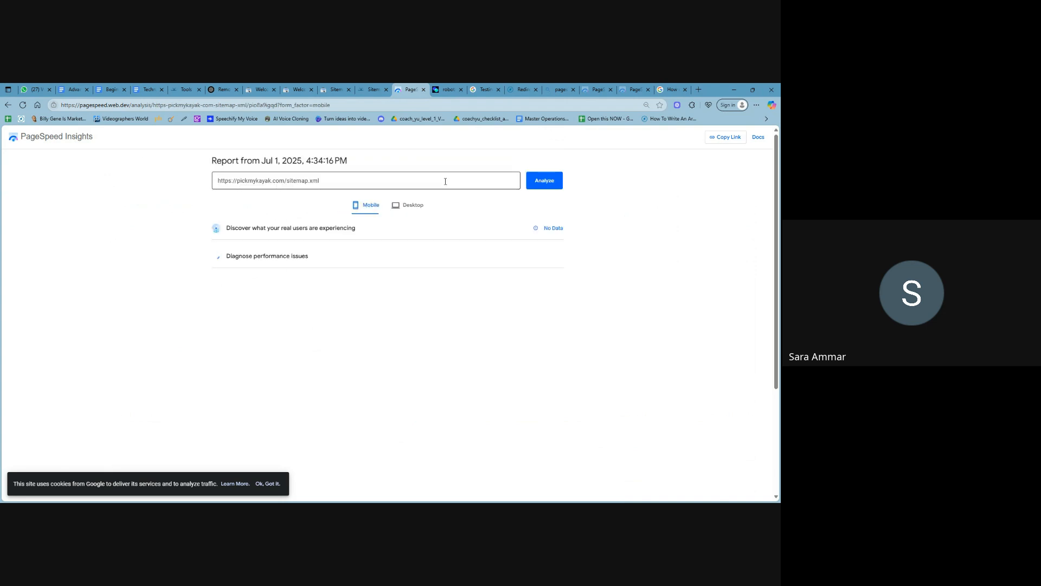
double_click(337, 184)
triple_click(337, 184)
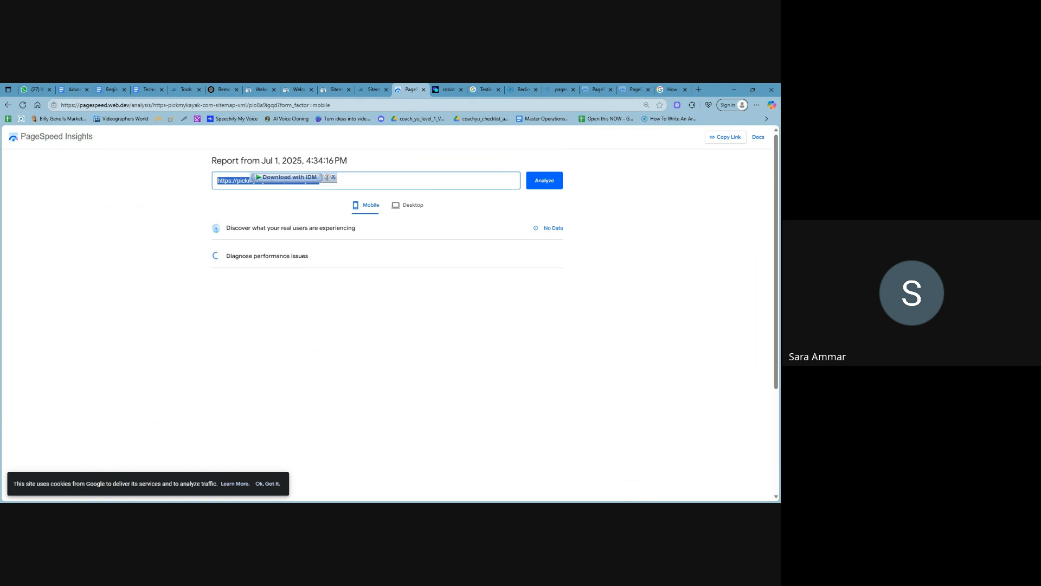
click(331, 184)
click(342, 104)
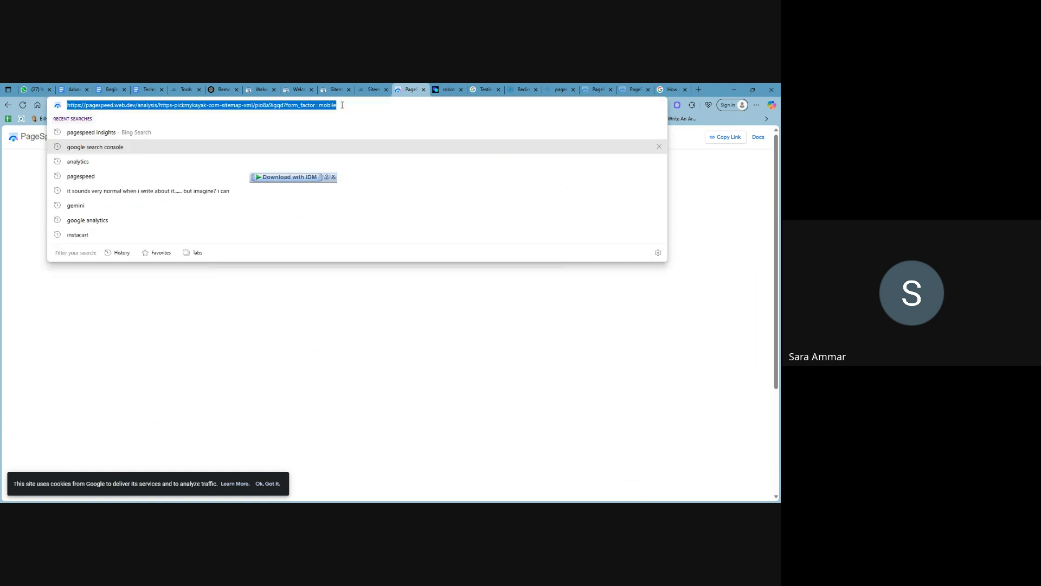
text(plu)
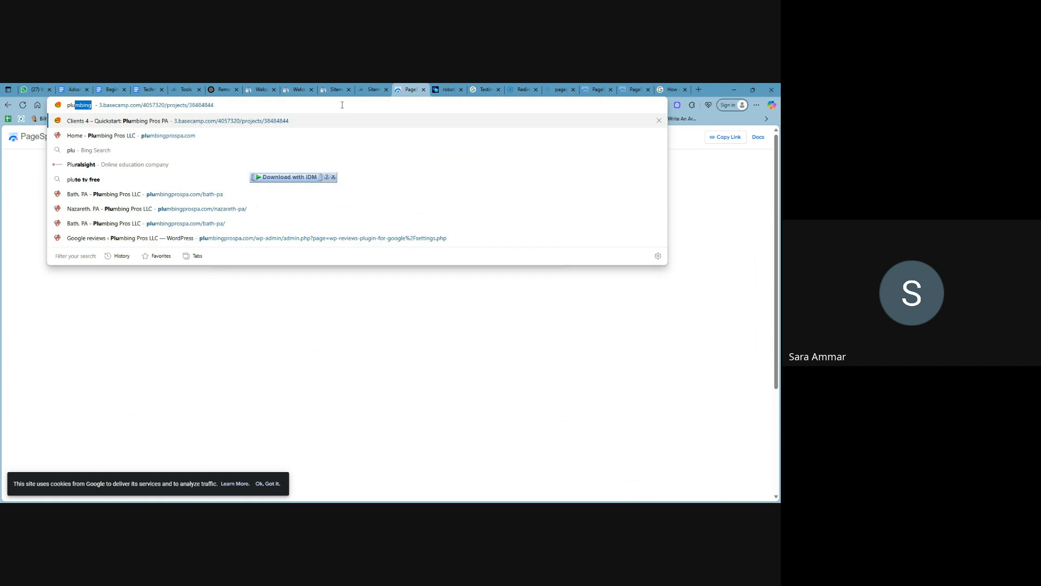
key(Down)
key(ctrl+a)
key(BackSpace)
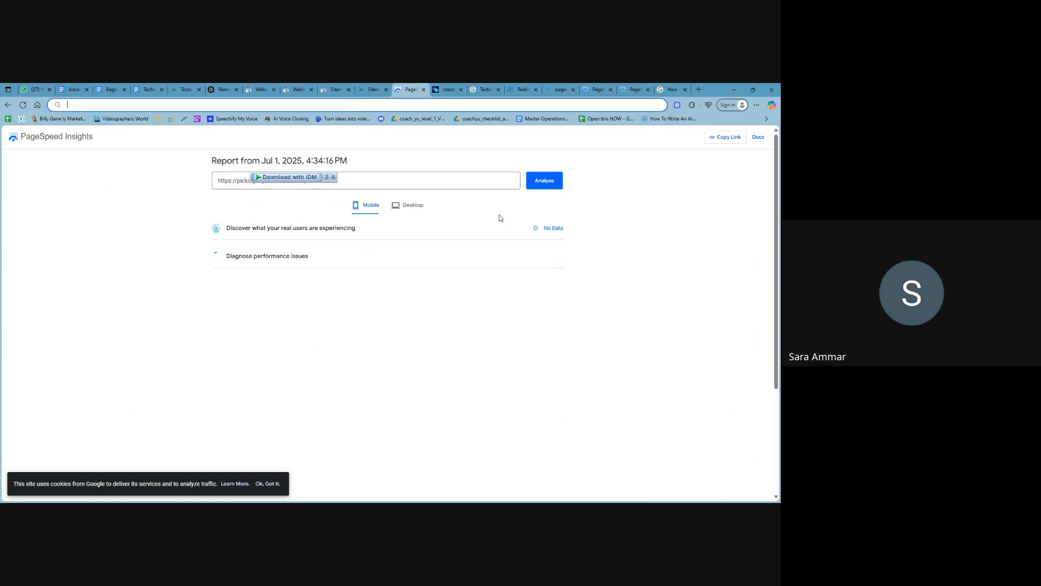
click(486, 183)
key(ctrl+a)
text(https://plumbingprospa.com/)
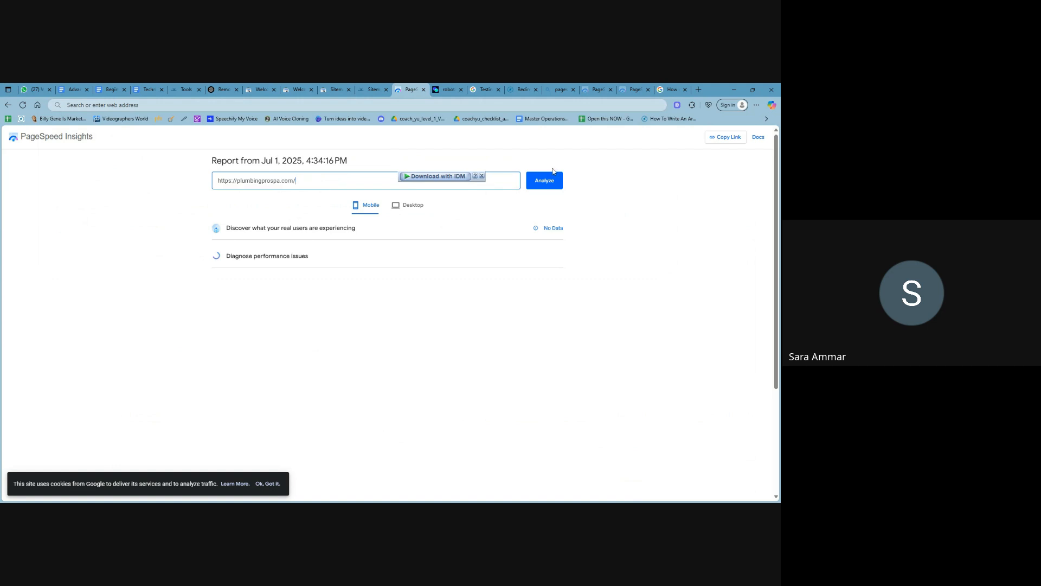
click(546, 180)
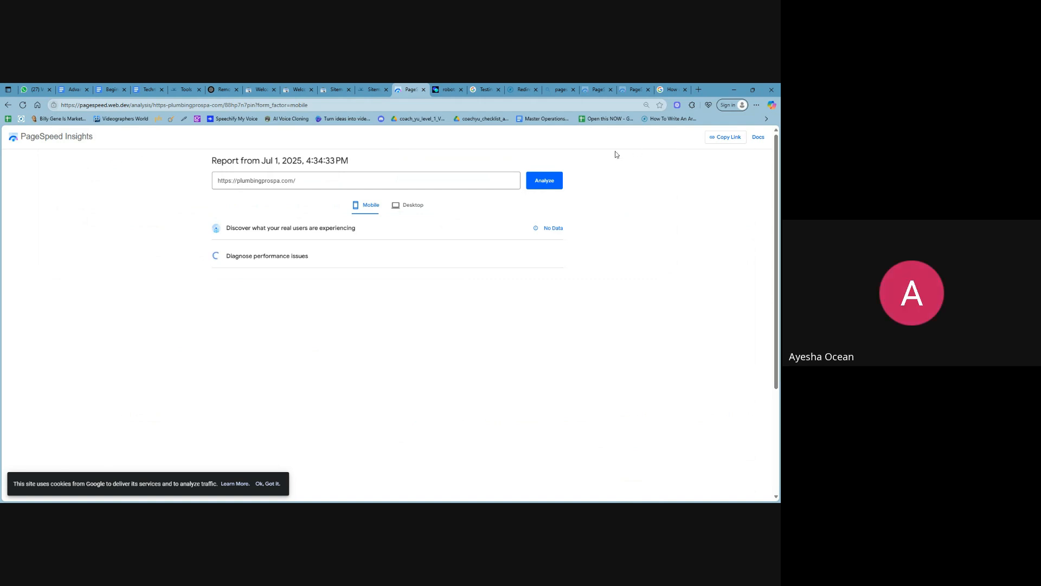
Step: Search Google for "mobile responsive test" in a new browser tab
click(696, 91)
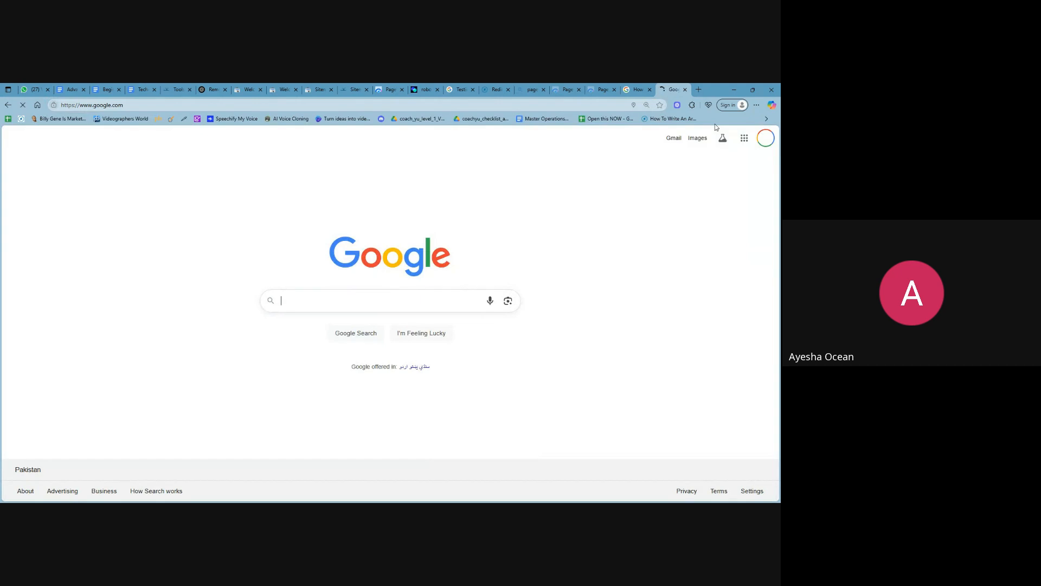
text(mobile responsive test)
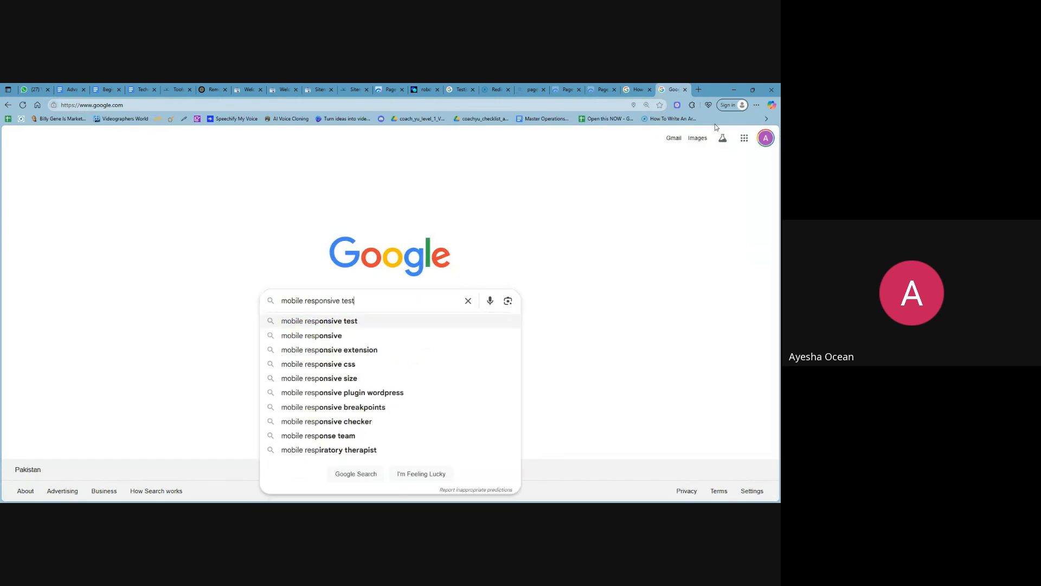
key(Return)
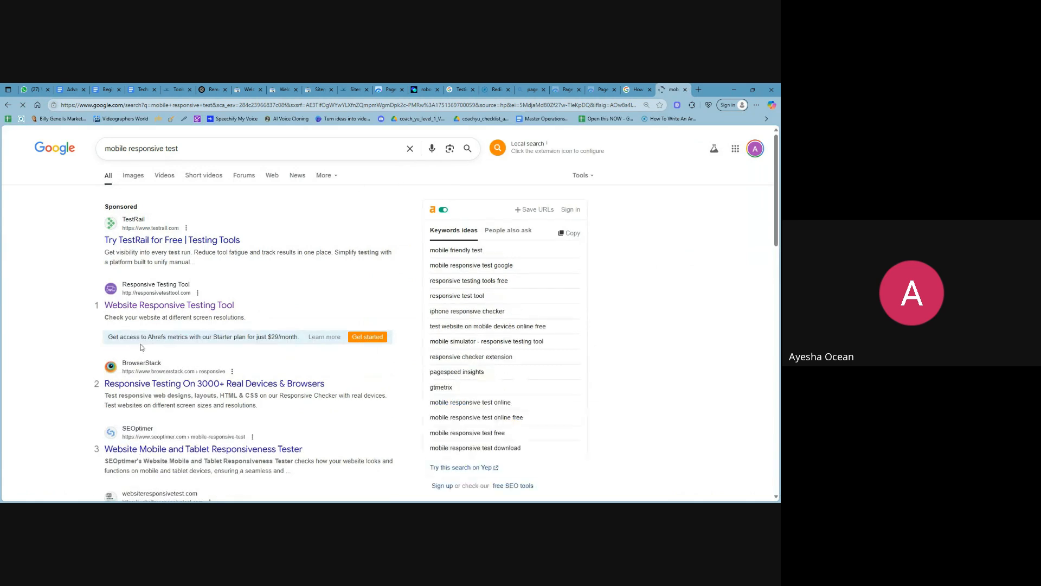
Step: Open the Website Responsive Testing Tool result in a new tab and switch to it
middle_click(209, 309)
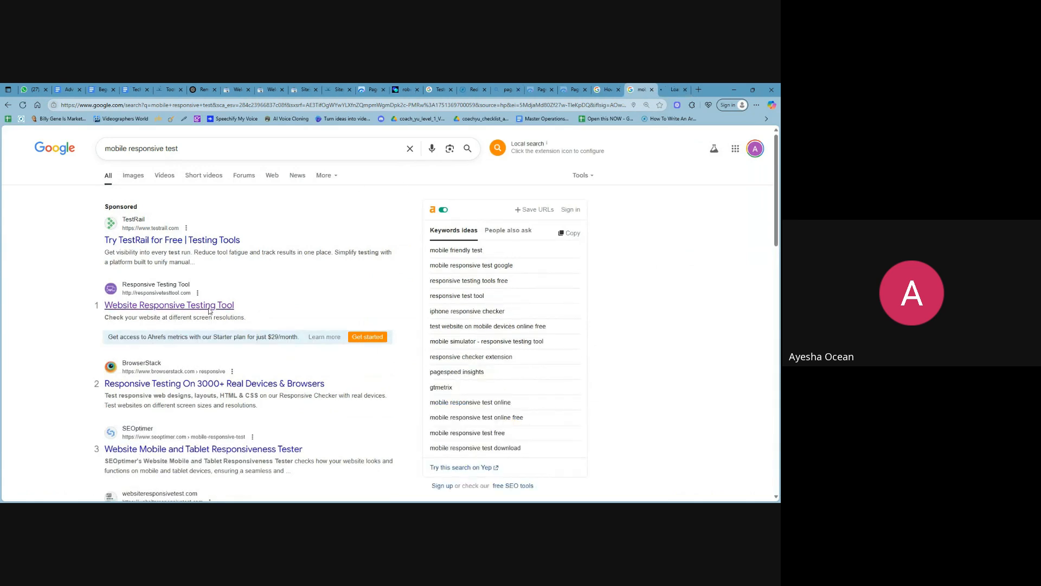
click(664, 91)
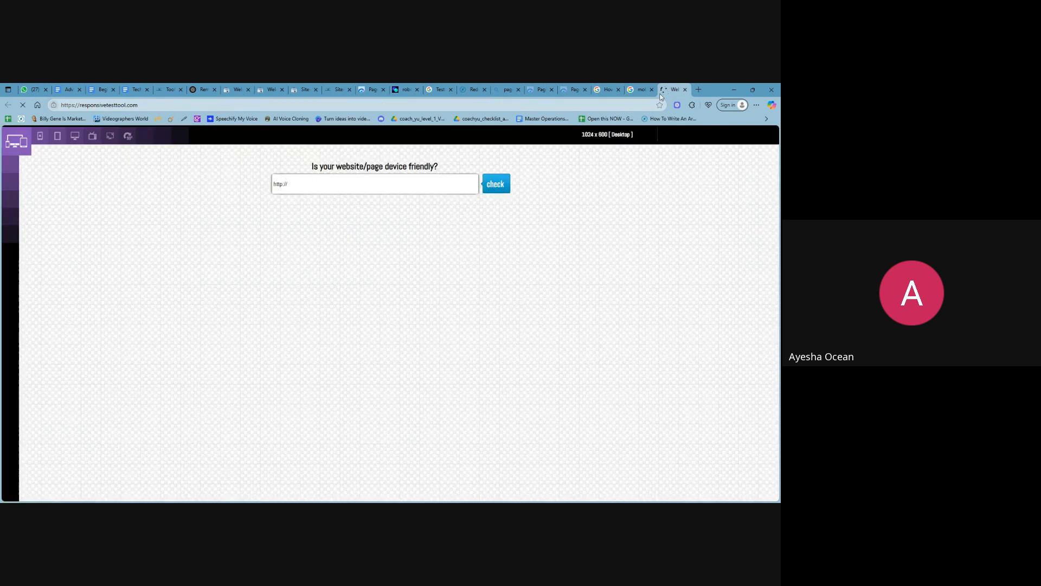
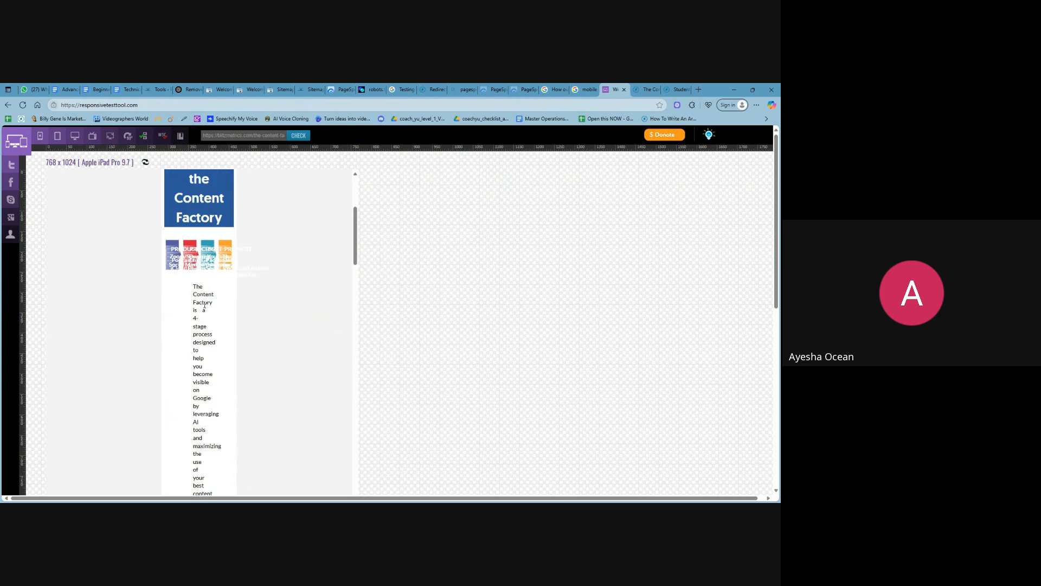
Step: Examine how the Content Factory page's banner, stage boxes and body text lay out in the Apple iPad Pro 9.7 preview
scroll(197, 314, down, 2)
scroll(196, 330, down, 7)
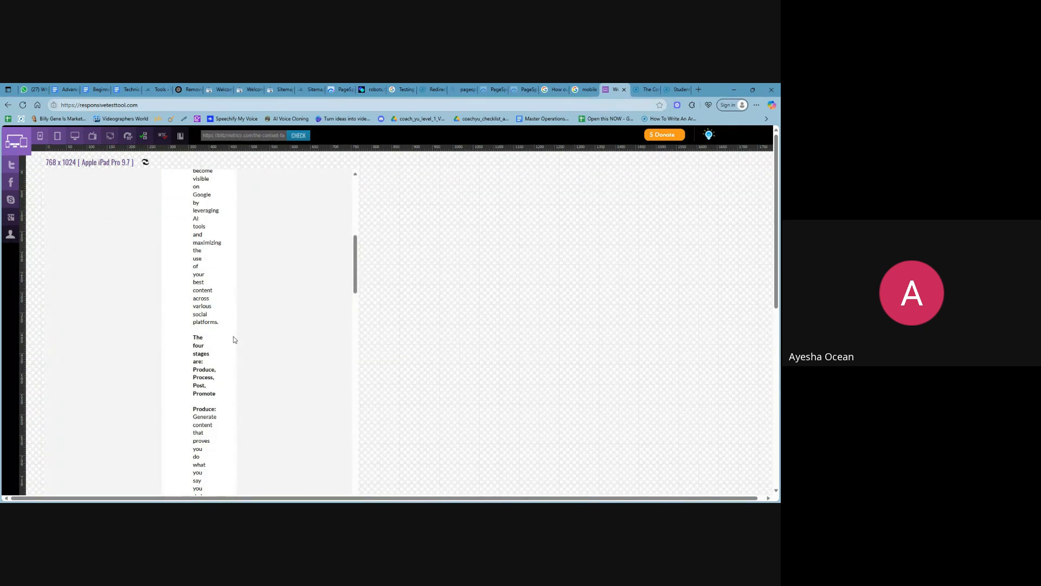
scroll(219, 347, down, 9)
scroll(207, 429, down, 20)
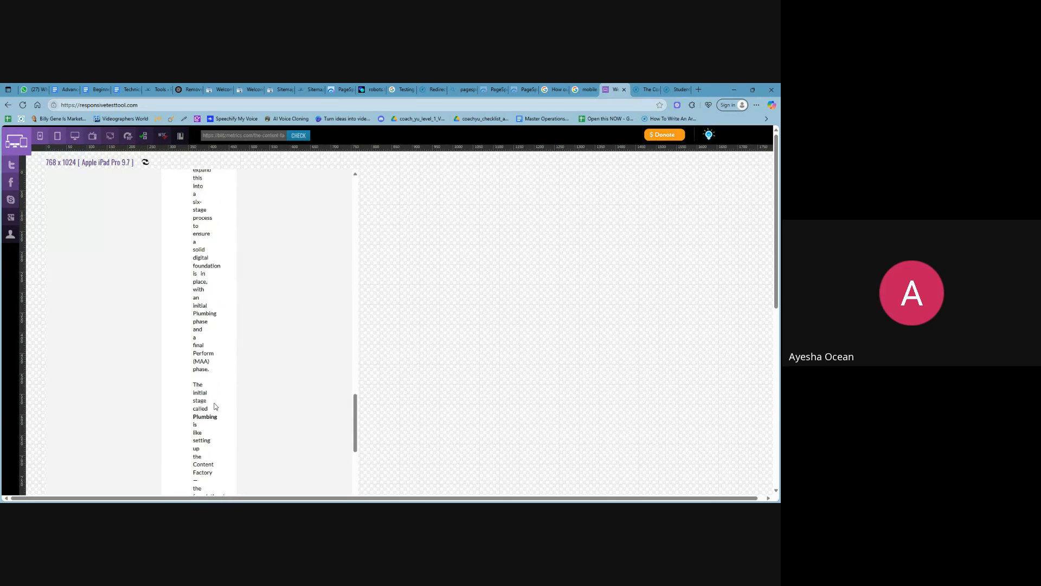
scroll(213, 407, down, 10)
scroll(212, 344, up, 11)
scroll(211, 341, up, 15)
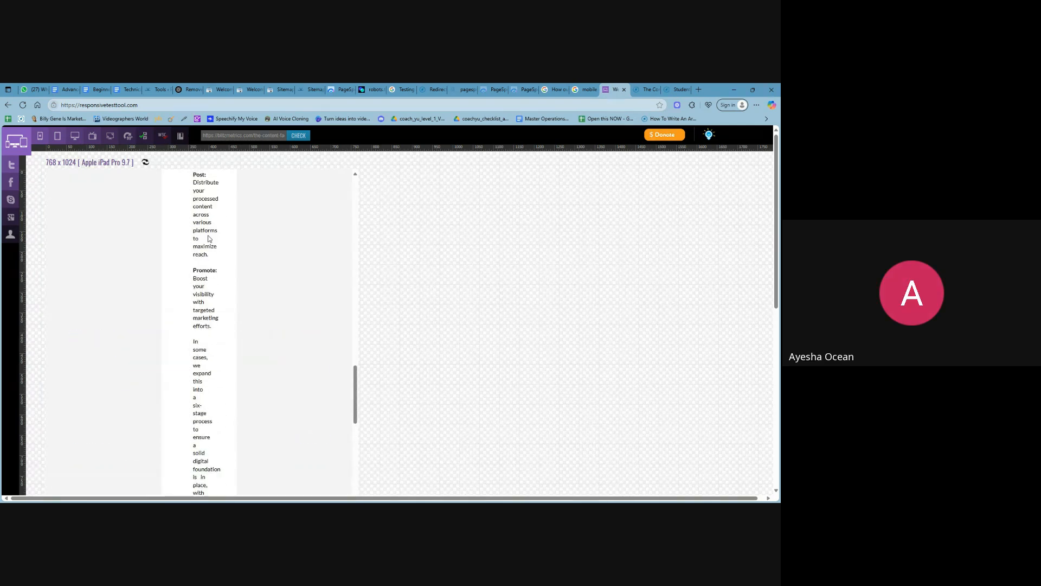
scroll(212, 304, up, 6)
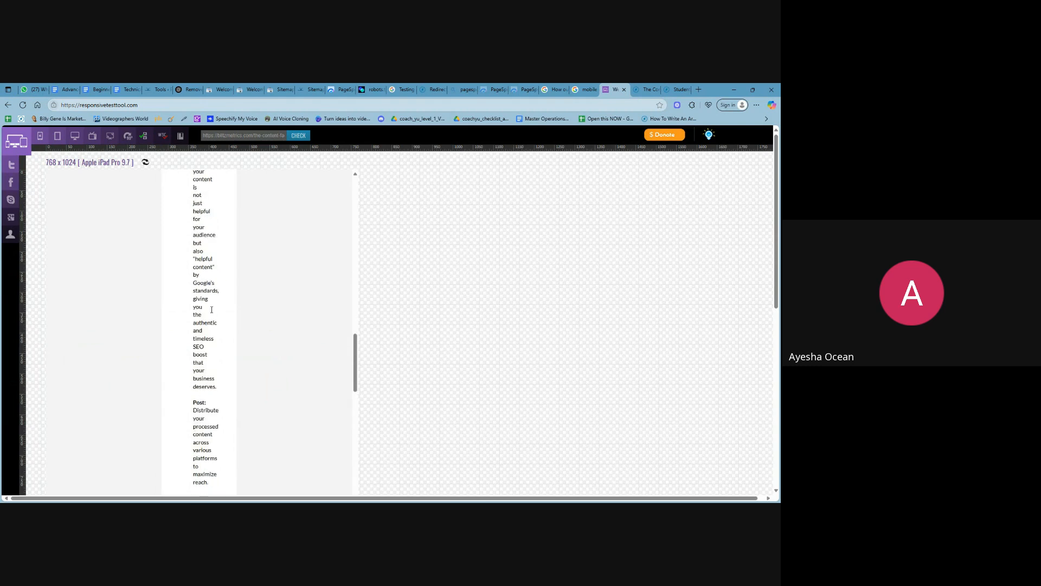
scroll(212, 306, up, 15)
scroll(210, 302, down, 3)
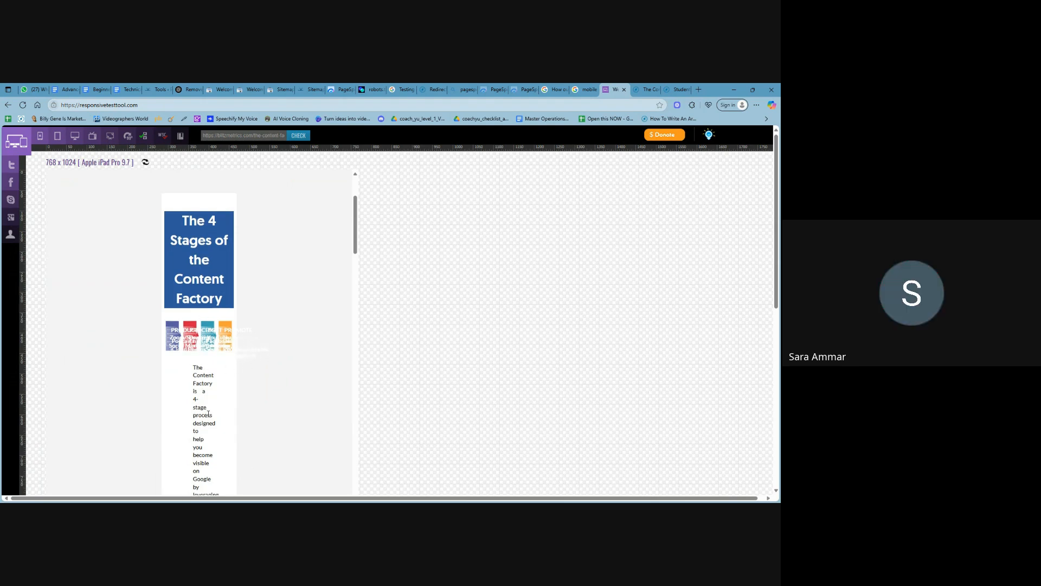
scroll(209, 417, down, 3)
scroll(209, 417, down, 3)
scroll(208, 374, up, 4)
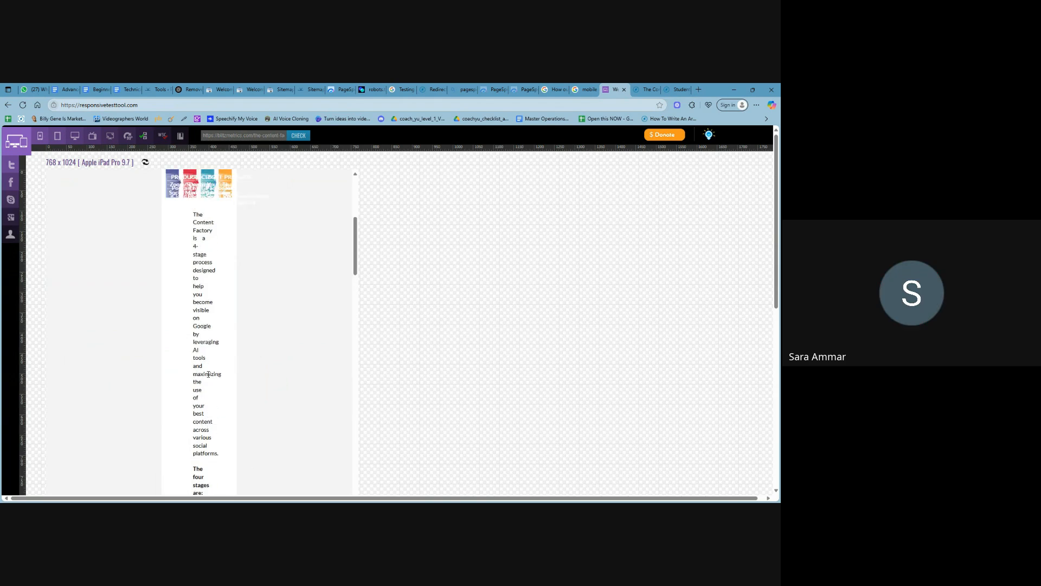
scroll(208, 374, up, 1)
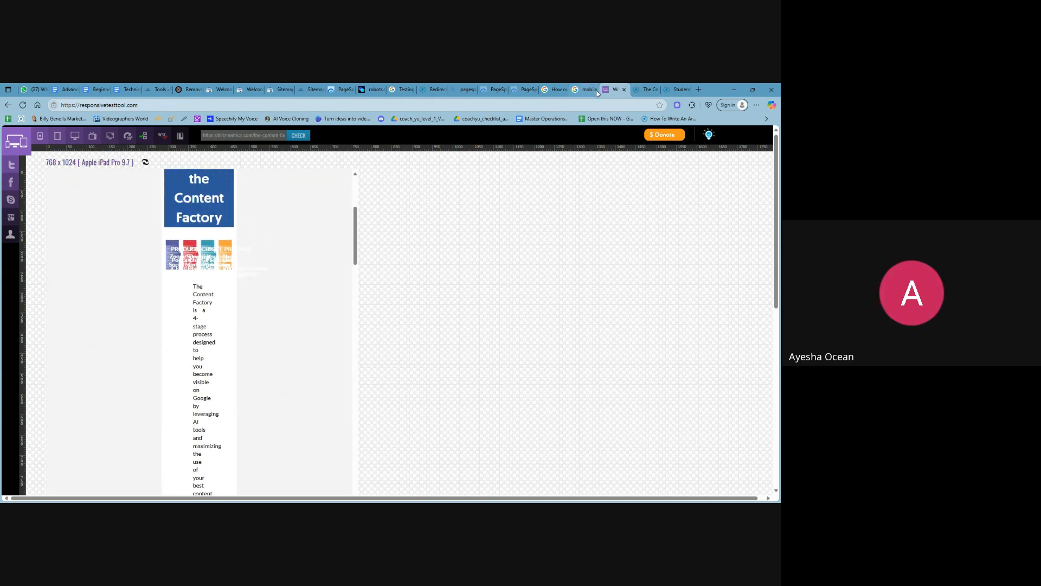
click(678, 89)
click(417, 102)
key(ctrl+c)
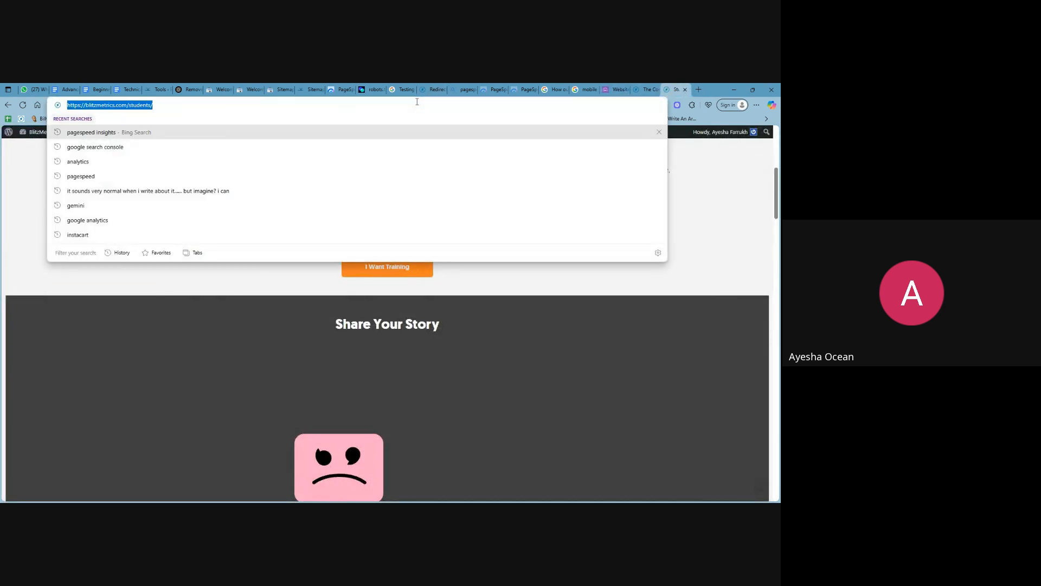
click(616, 89)
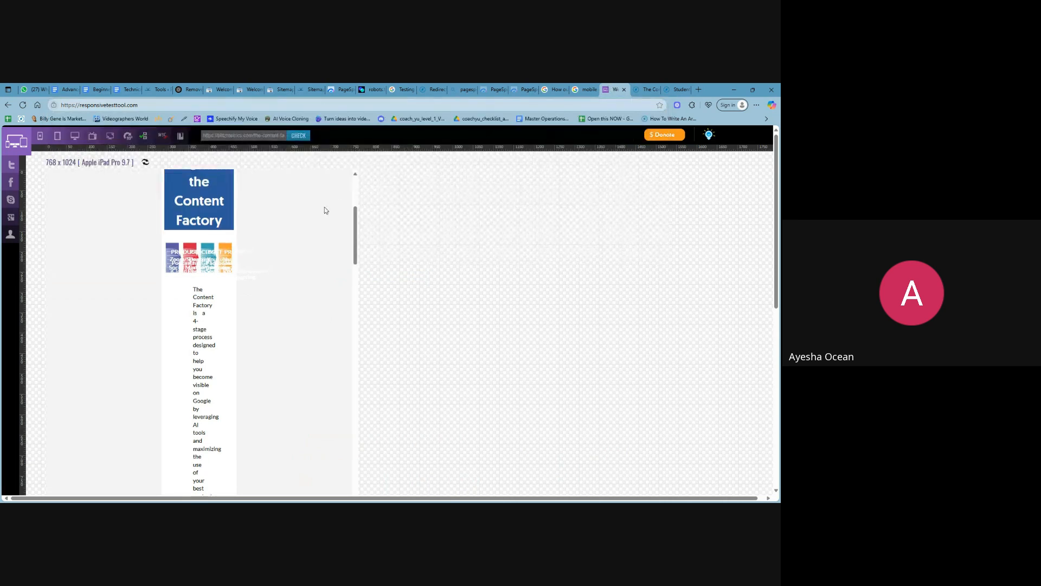
triple_click(244, 135)
key(ctrl+v)
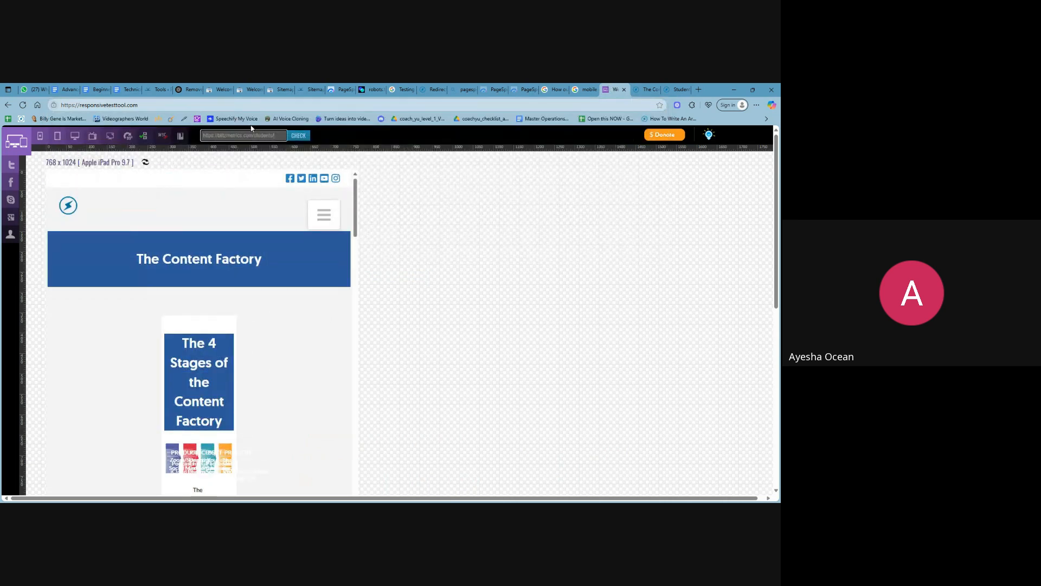
click(298, 135)
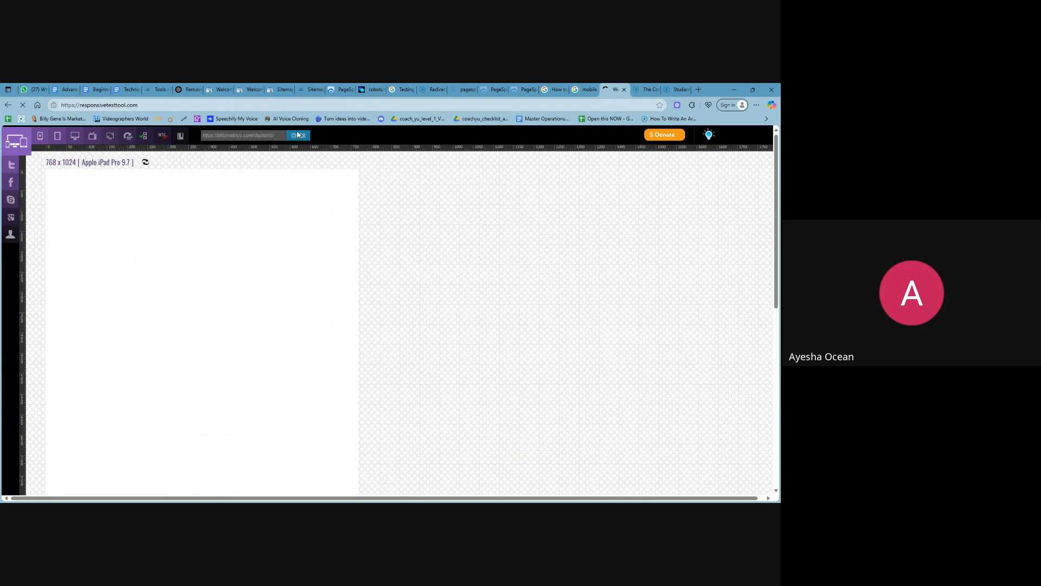
Step: Look over the students page in the current preview and switch the tablet preview to Samsung Galaxy Tab 2 10"
scroll(270, 303, down, 8)
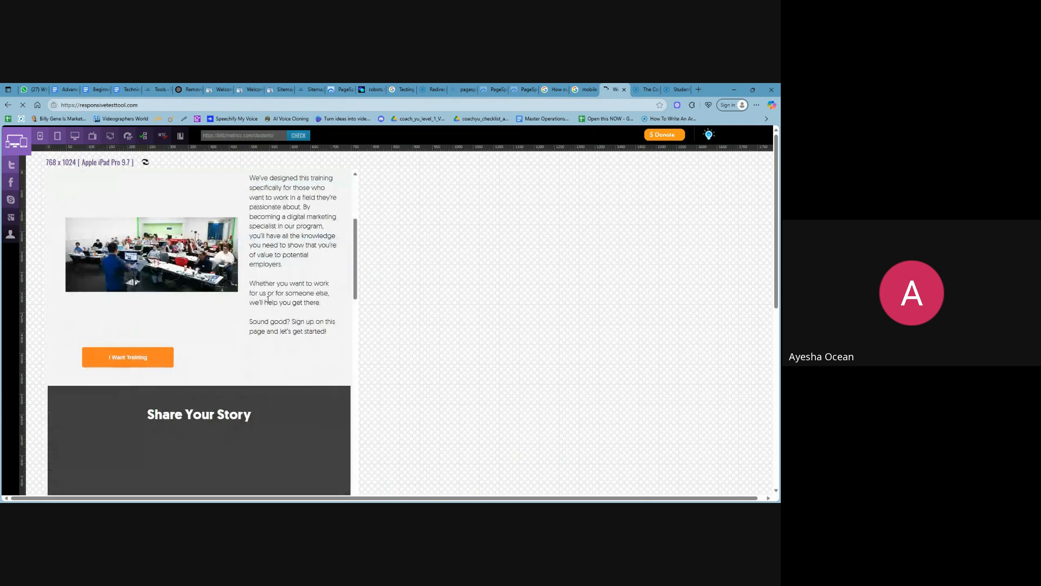
scroll(262, 298, up, 8)
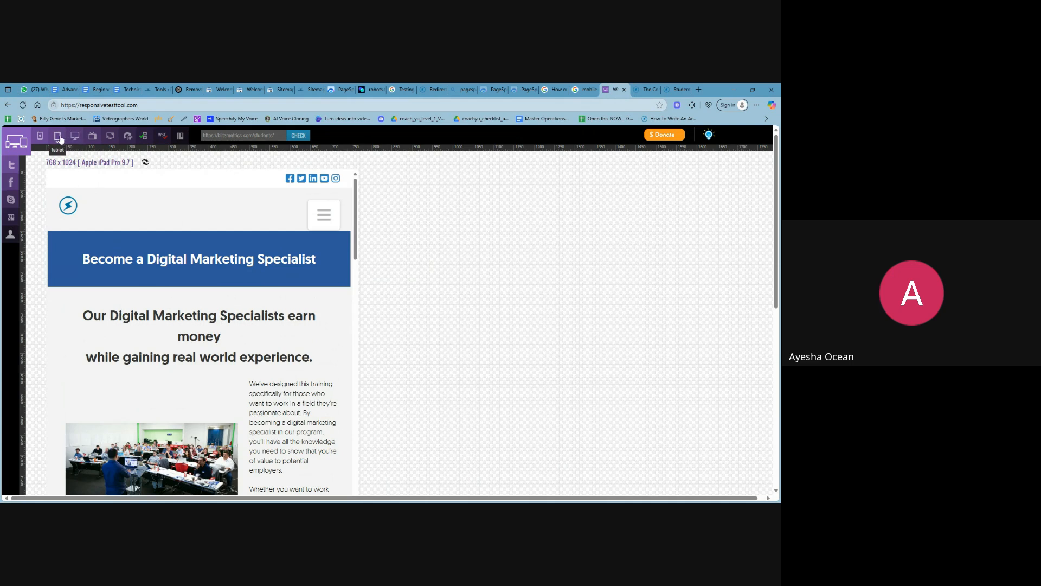
mouse_move(63, 137)
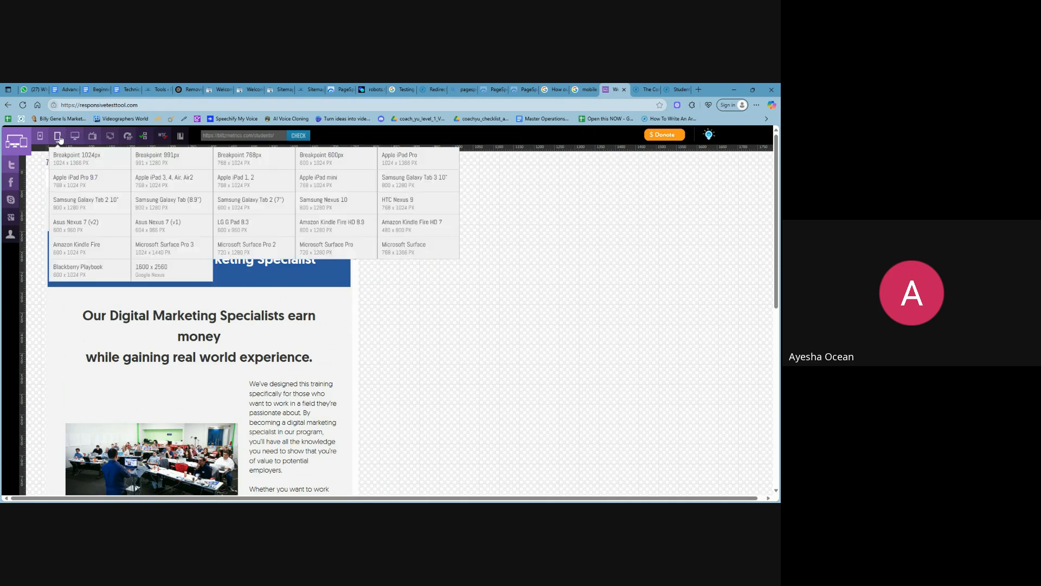
click(66, 204)
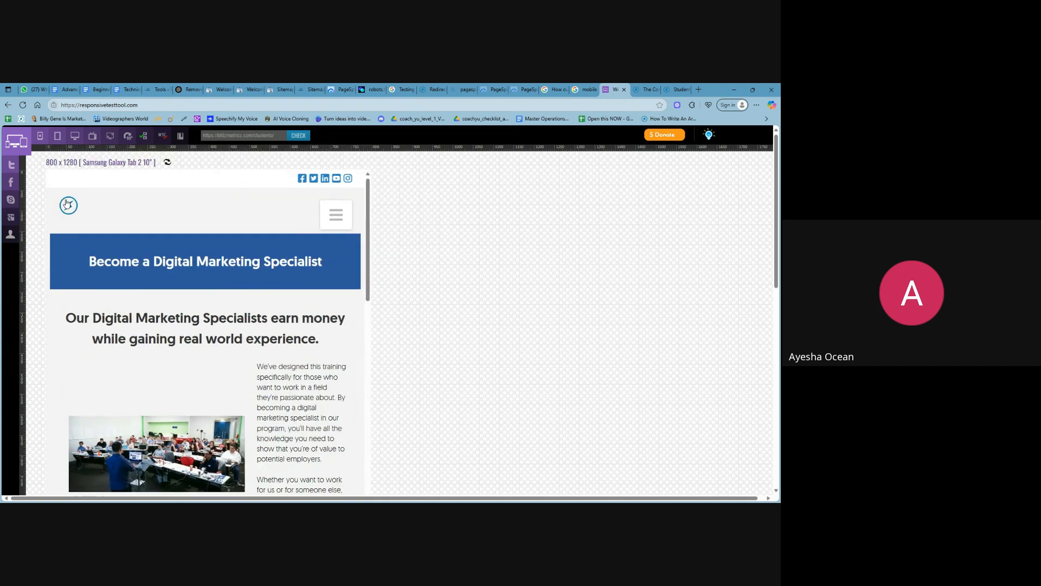
Step: Switch the preview to the Apple iPhone XS Max and review the students page down to the FAQs section
mouse_move(41, 138)
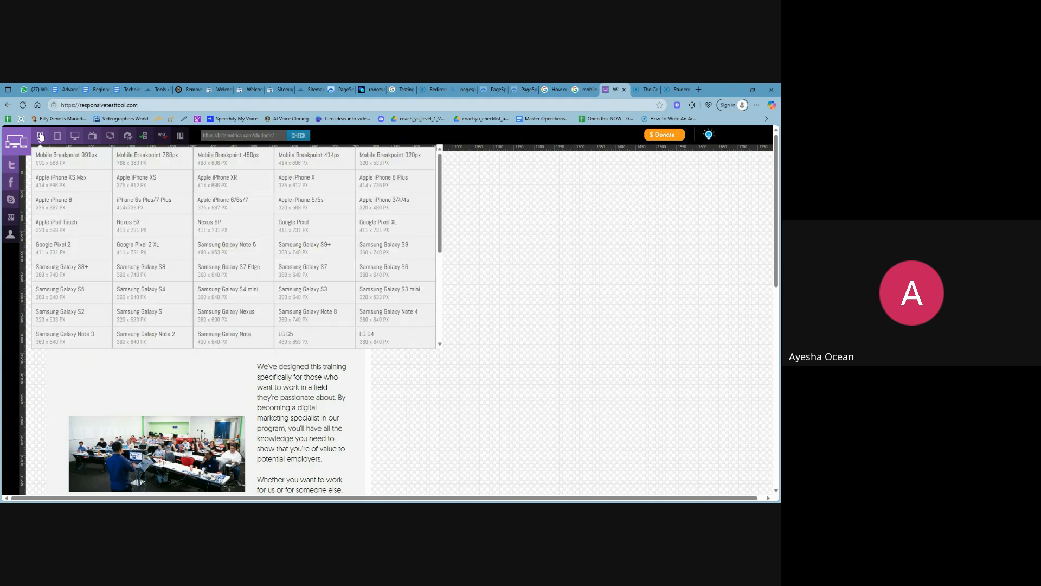
click(52, 179)
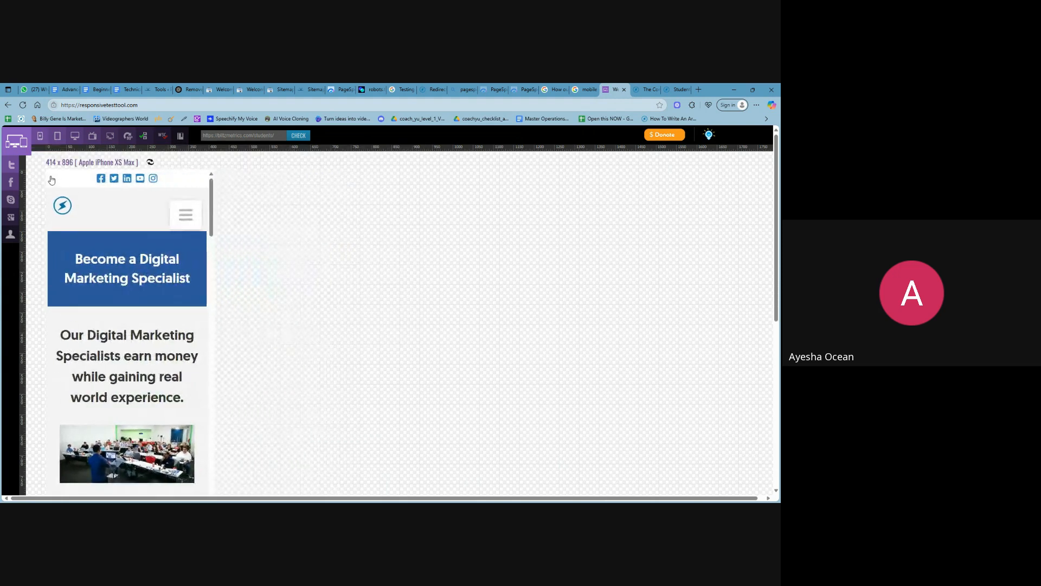
scroll(128, 255, down, 5)
scroll(129, 255, down, 10)
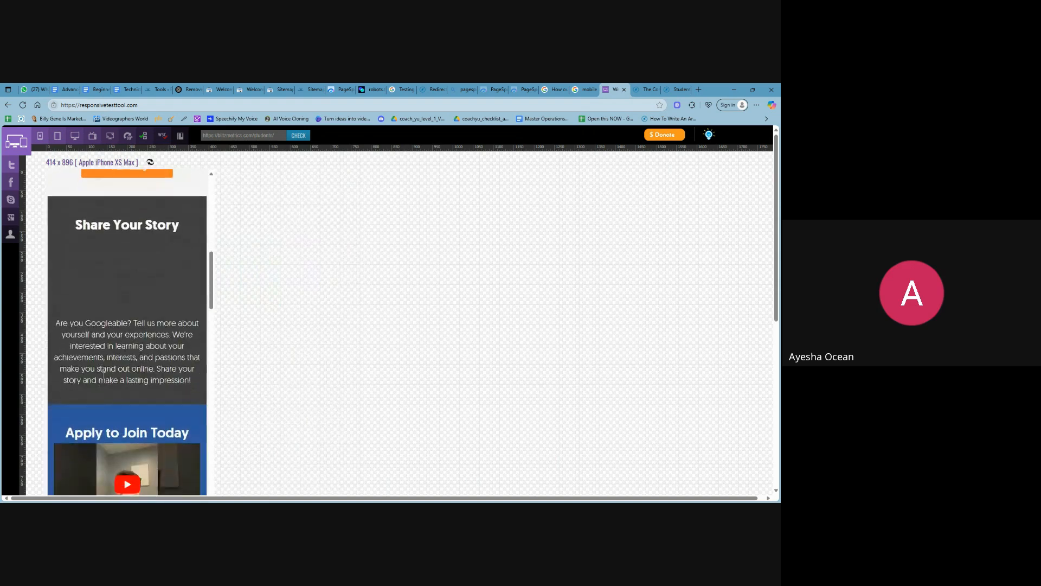
scroll(144, 369, down, 10)
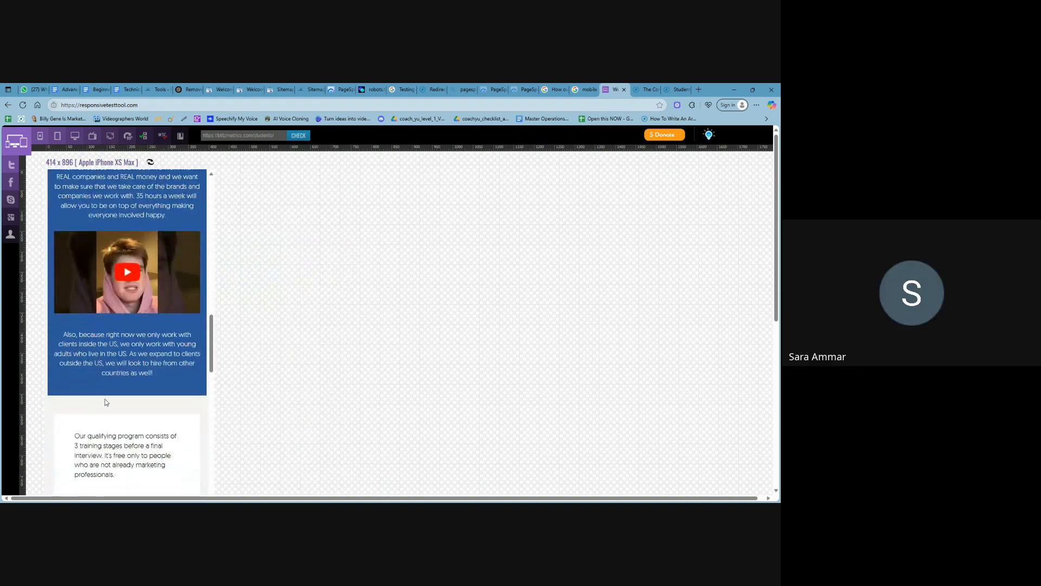
scroll(119, 380, down, 10)
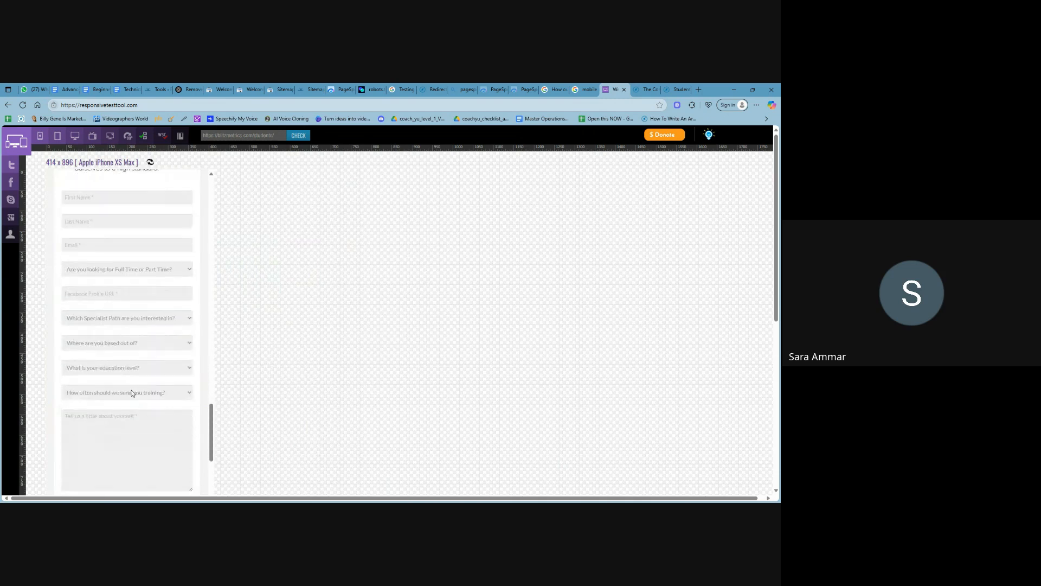
scroll(139, 375, down, 2)
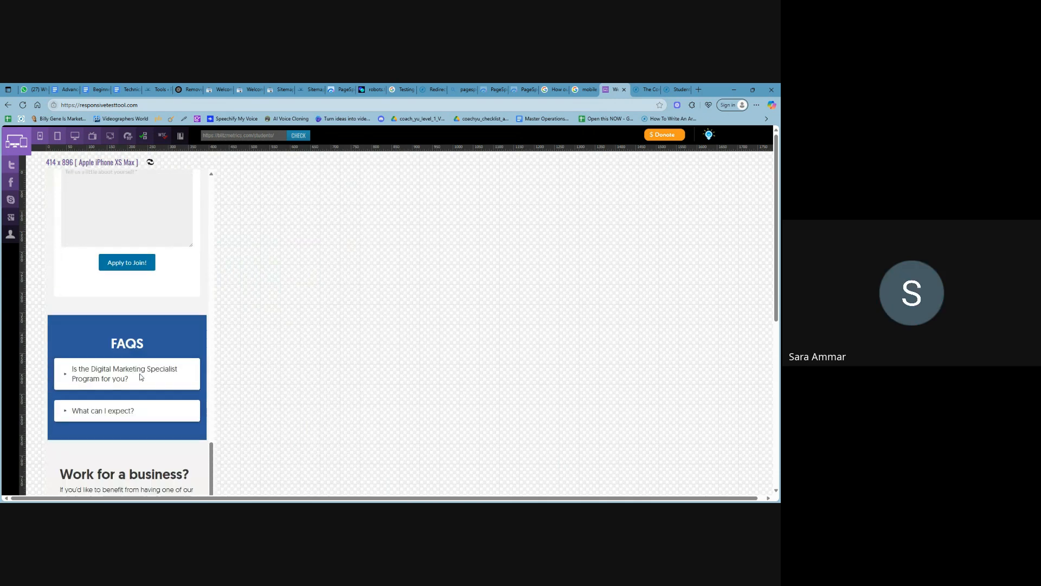
scroll(136, 325, up, 2)
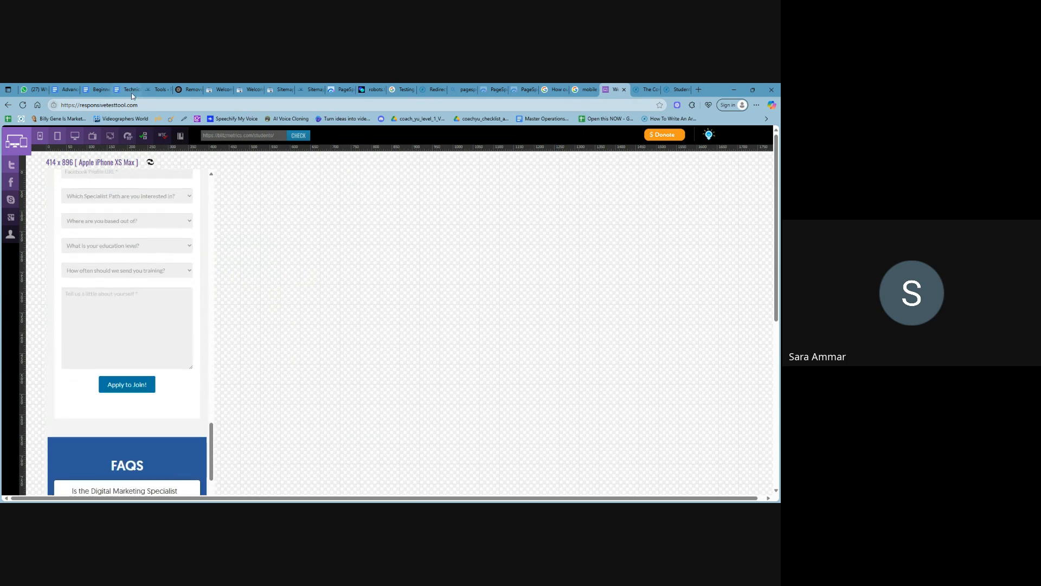
click(154, 105)
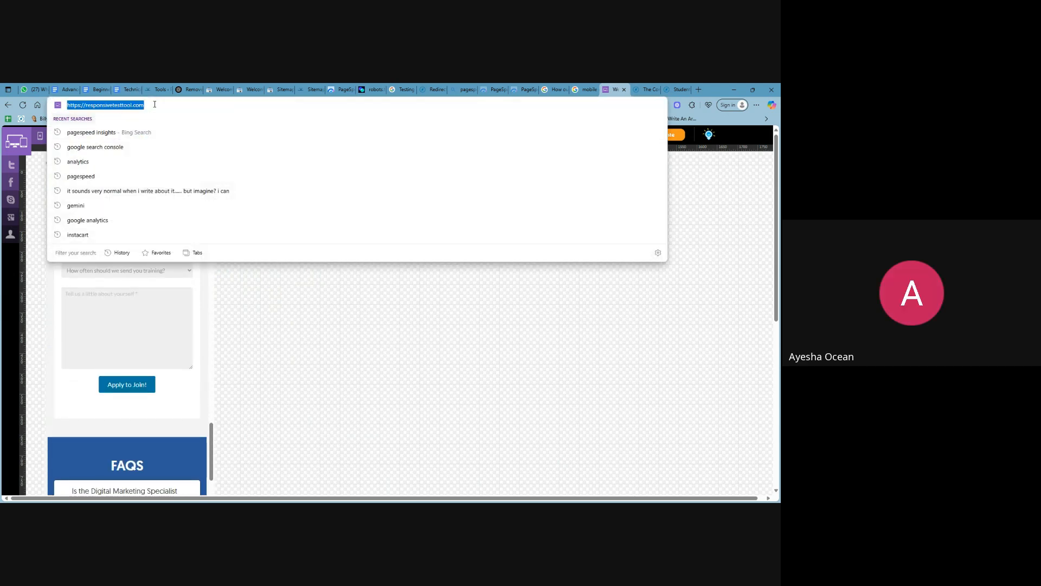
click(238, 317)
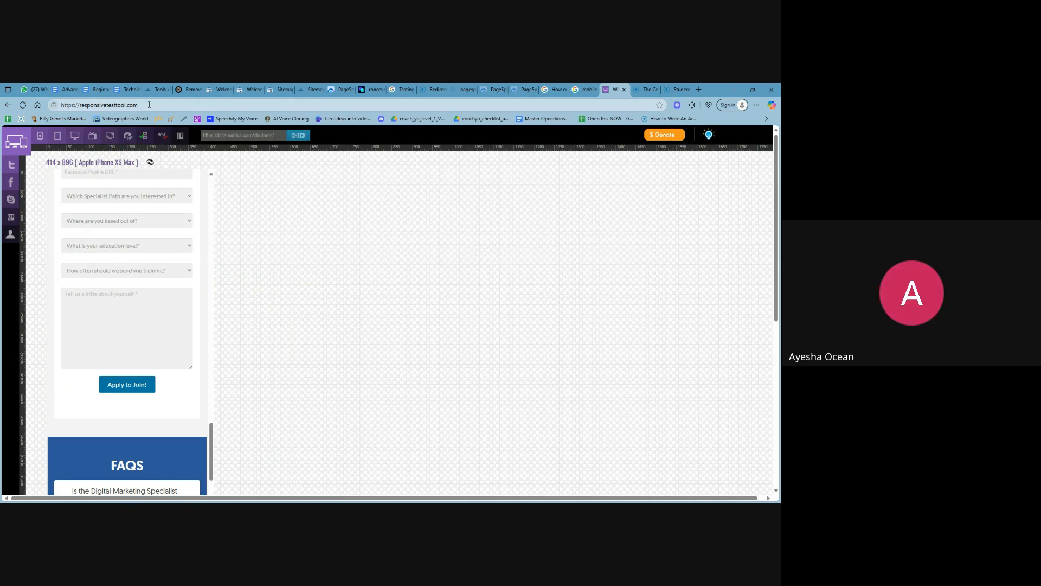
click(149, 104)
click(281, 395)
Step: Switch the students page preview to the Samsung Galaxy S5 phone size
scroll(130, 271, up, 15)
scroll(114, 229, up, 3)
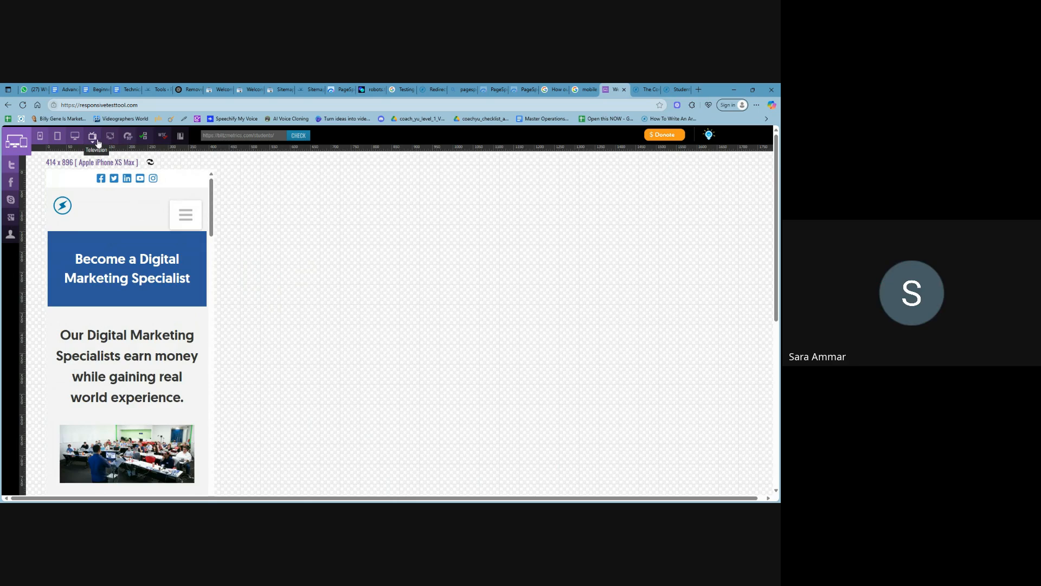
click(40, 140)
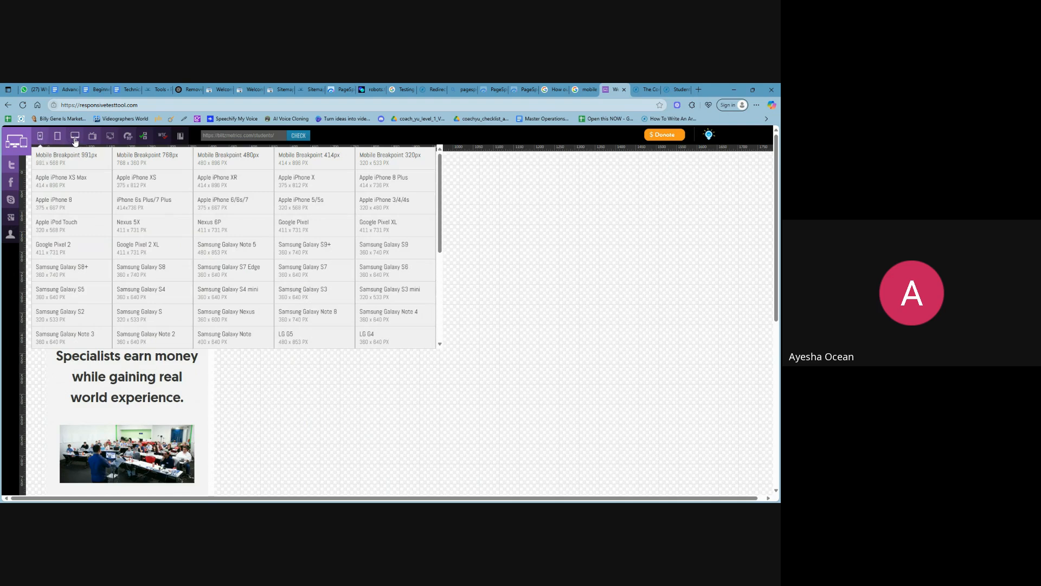
click(76, 140)
click(40, 137)
click(77, 294)
Step: Examine the layout of the students page's text, videos and training sections in the Samsung Galaxy S5 preview
scroll(98, 336, down, 8)
scroll(95, 333, down, 2)
scroll(93, 325, up, 5)
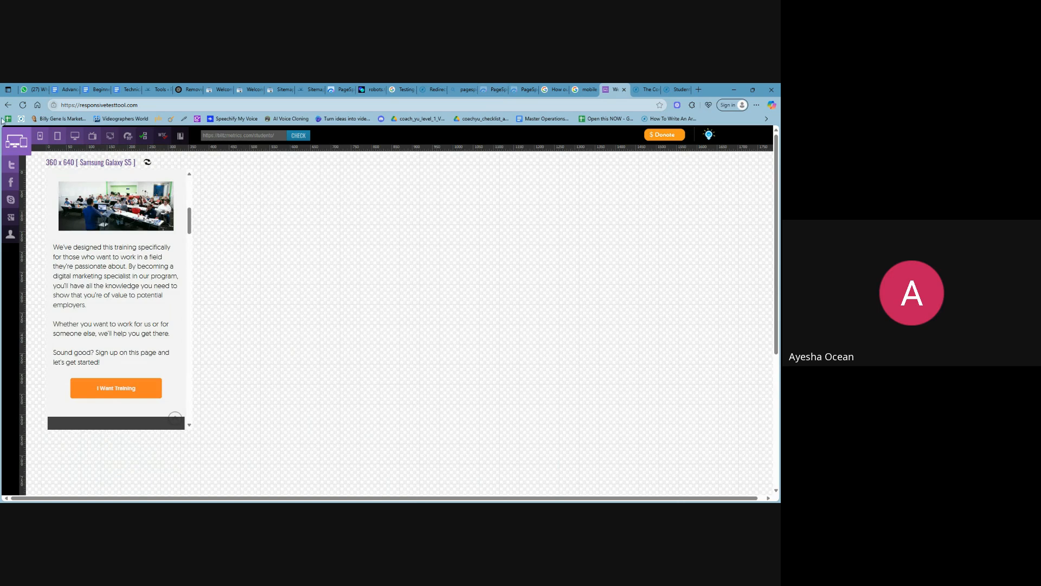
scroll(125, 320, down, 5)
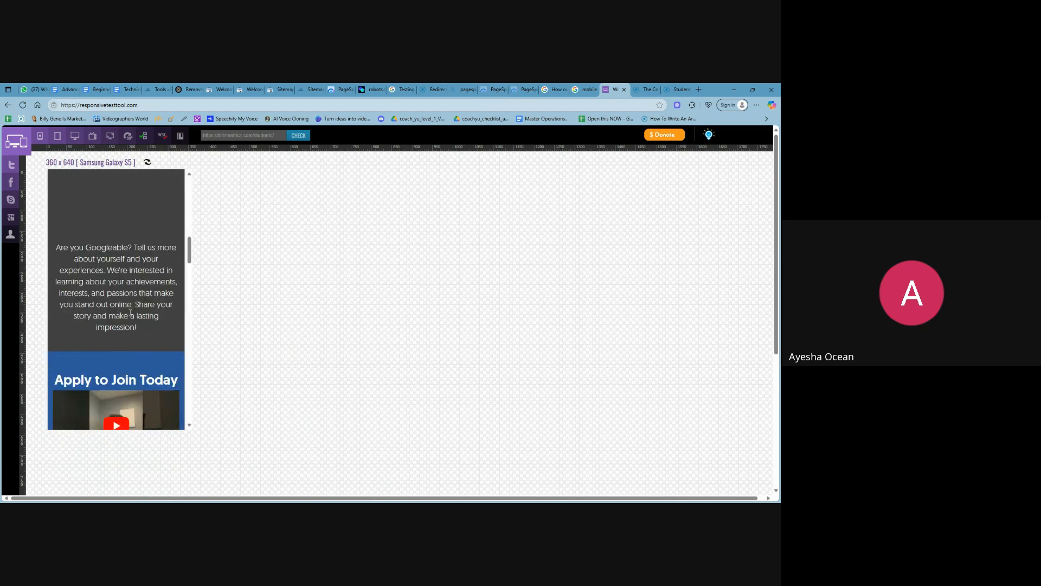
scroll(135, 313, down, 3)
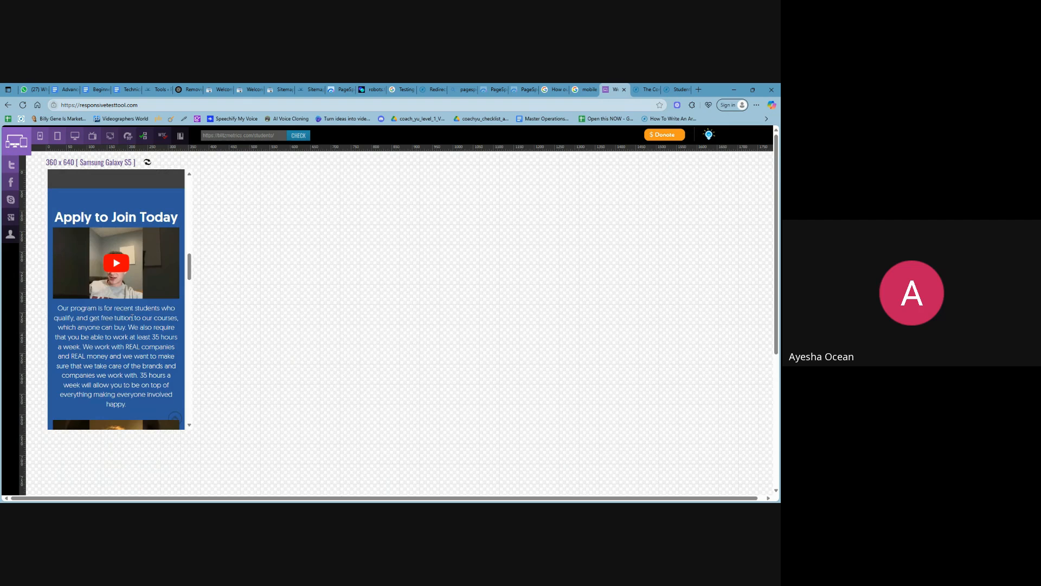
scroll(132, 317, down, 6)
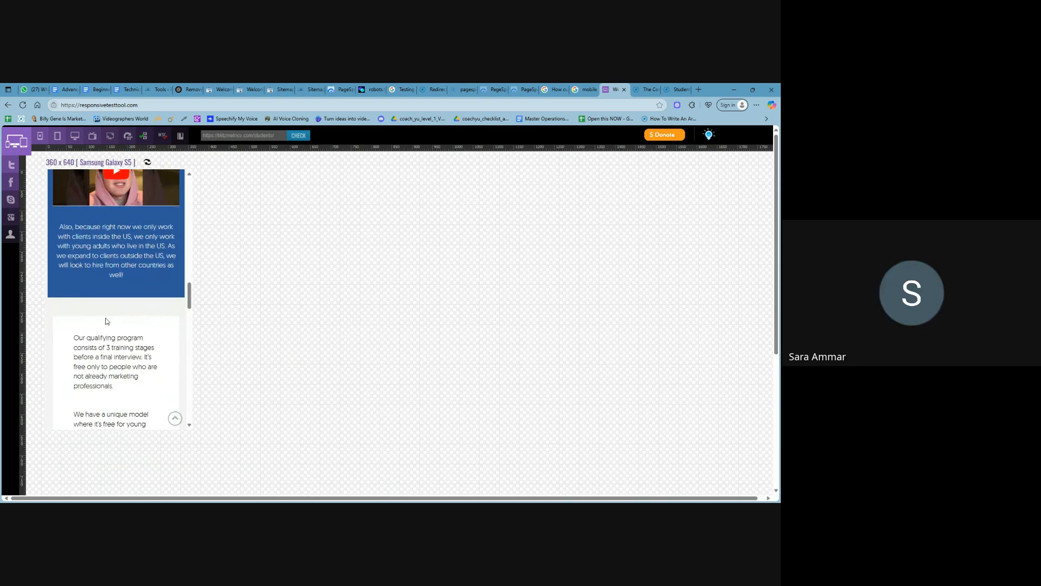
scroll(107, 320, down, 1)
scroll(106, 321, down, 2)
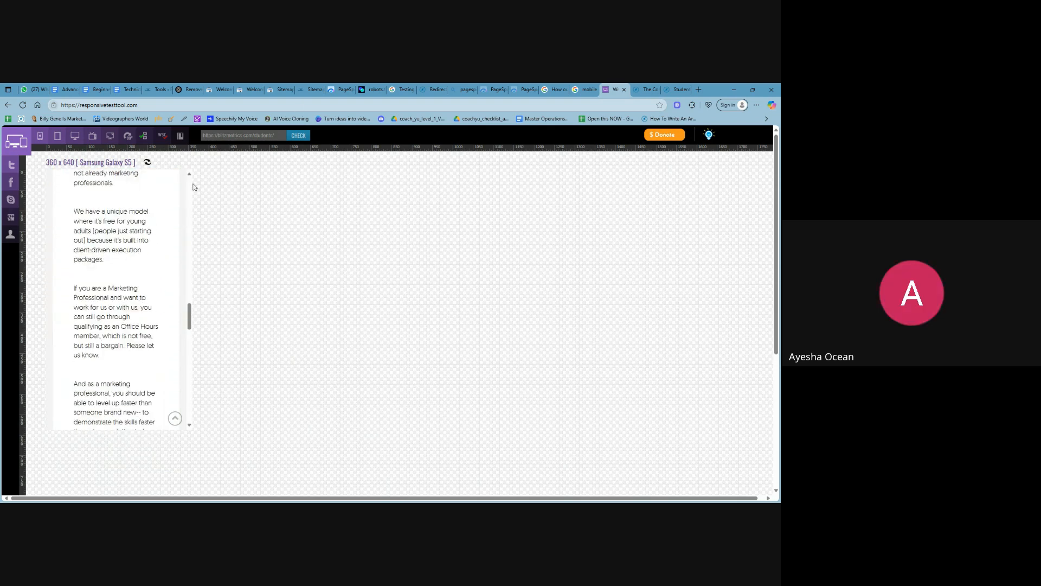
scroll(154, 229, up, 10)
scroll(148, 237, up, 8)
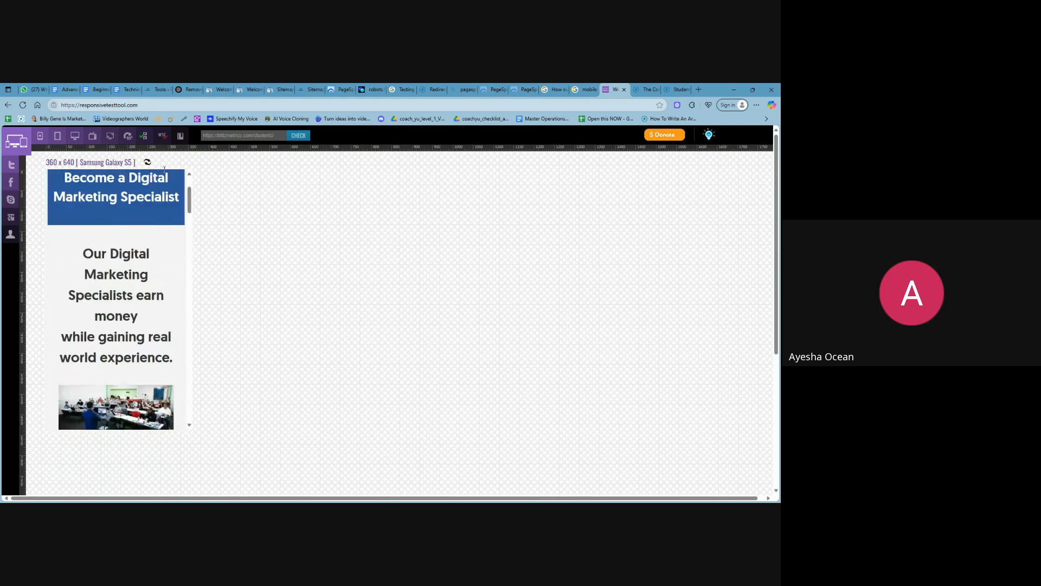
Step: Review the students page's header, heading and introductory training text in the Samsung Galaxy S5 preview
scroll(130, 293, up, 2)
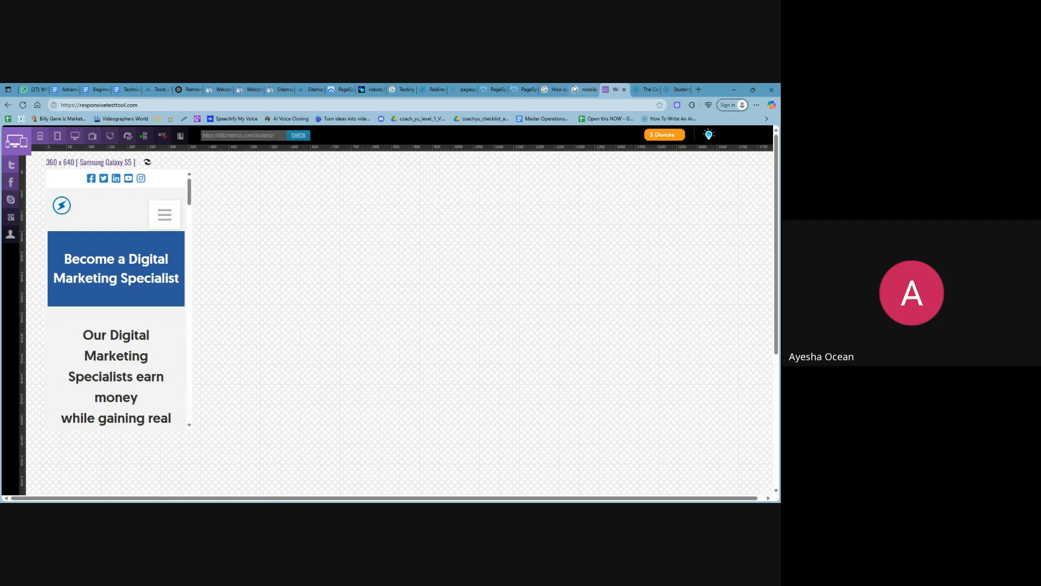
scroll(92, 301, down, 1)
scroll(92, 301, down, 2)
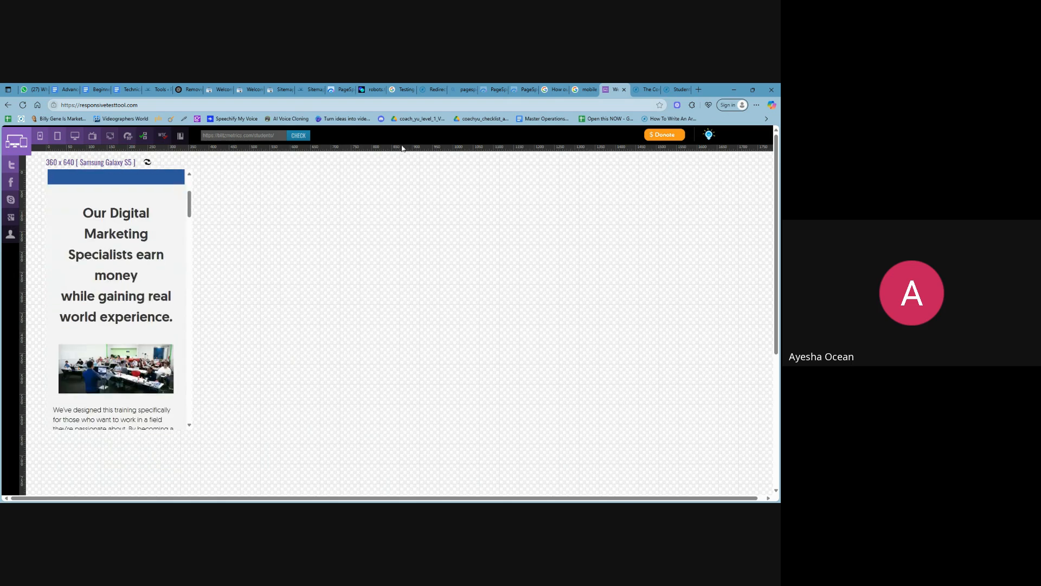
scroll(108, 294, down, 3)
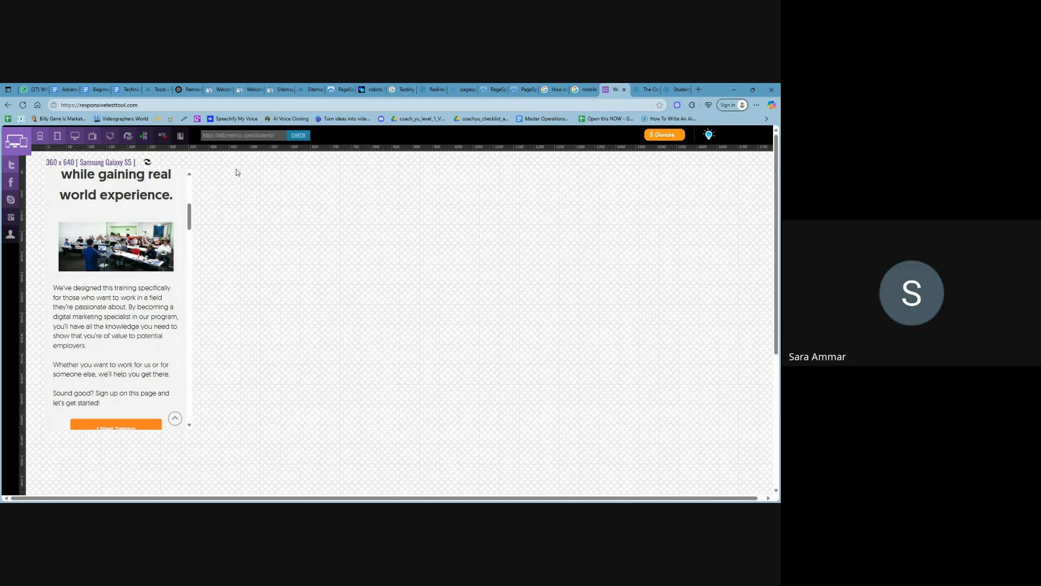
scroll(140, 336, up, 5)
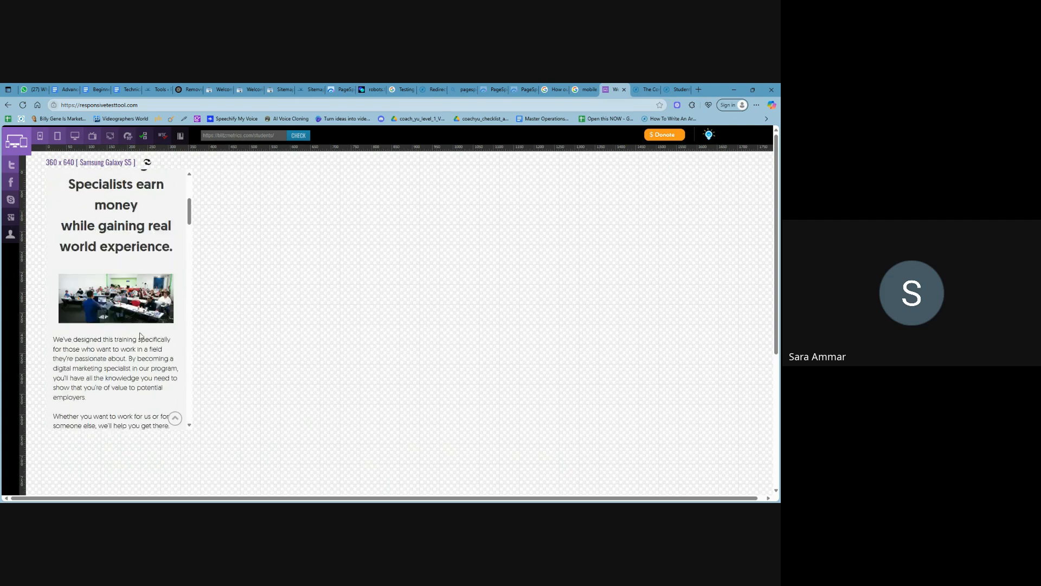
Step: Check the Google Search Console welcome page and the AIOSEO Robots.txt Editor up to its preview and custom robots.txt settings
click(215, 88)
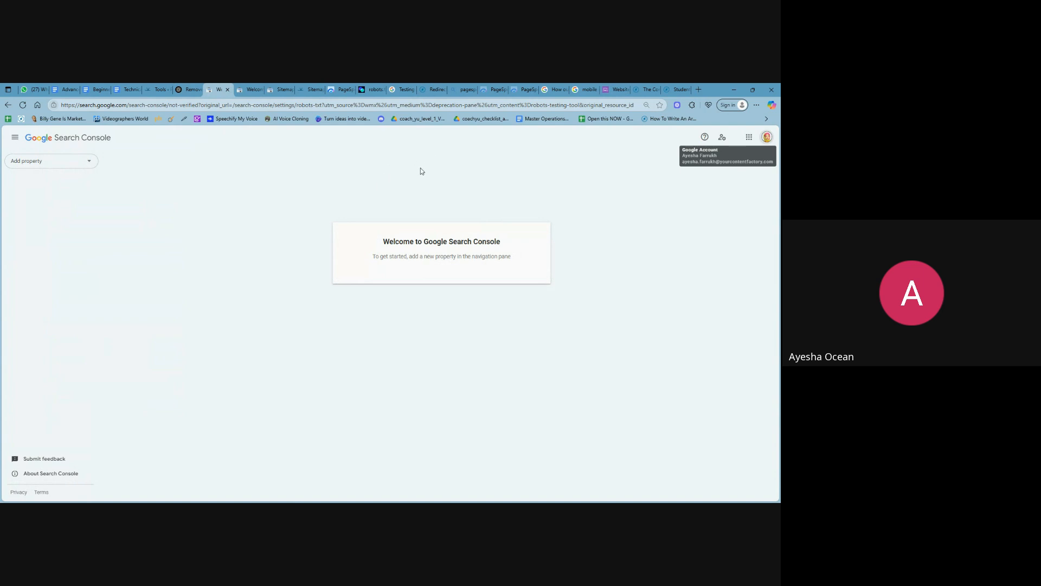
click(158, 89)
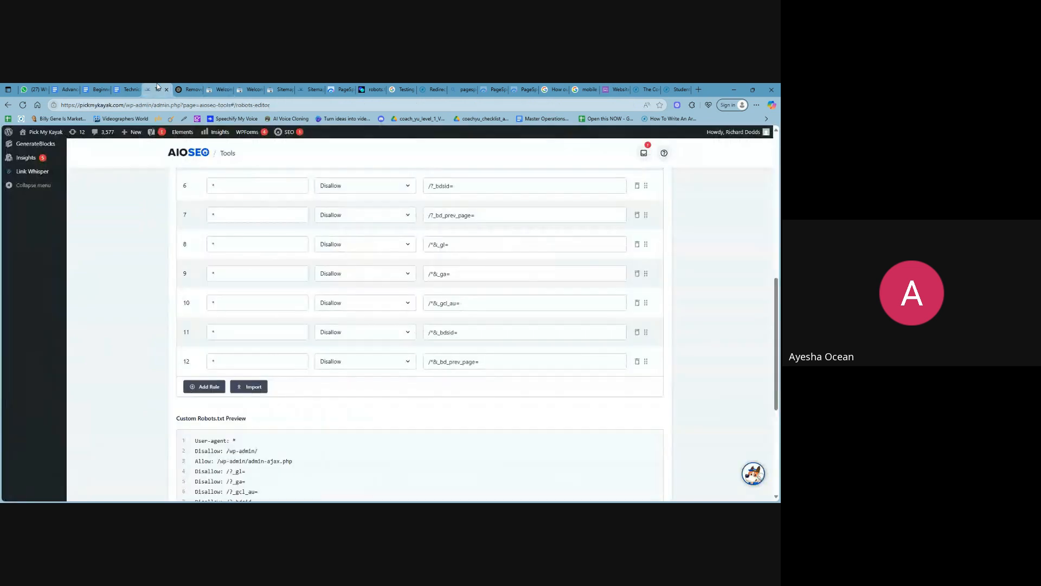
scroll(154, 252, up, 8)
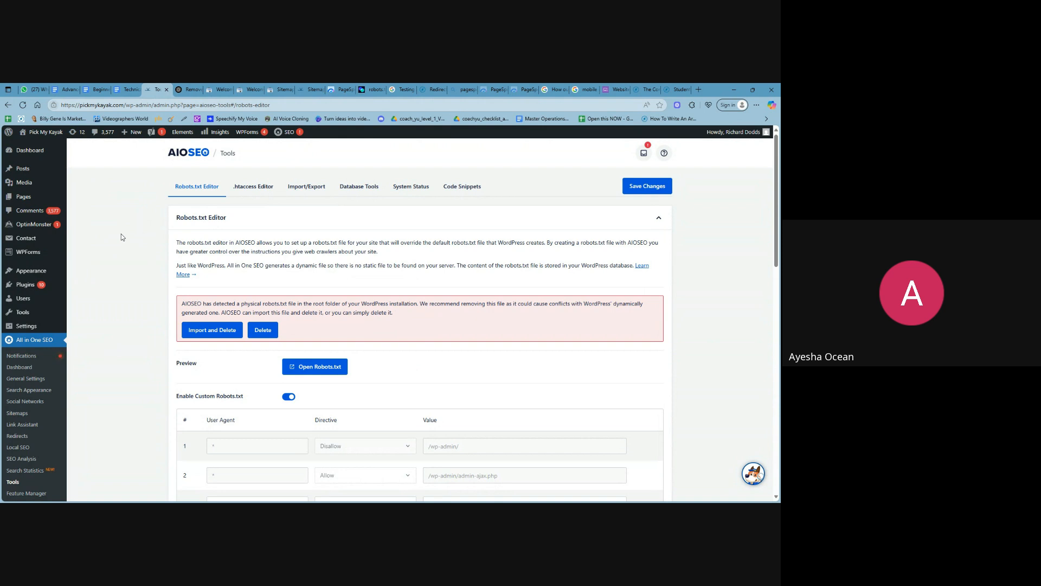
mouse_move(33, 323)
Step: Return to the Technical SEO document and review it from Site Architecture & Internal Linking through Speed & Core Web Vitals
click(123, 87)
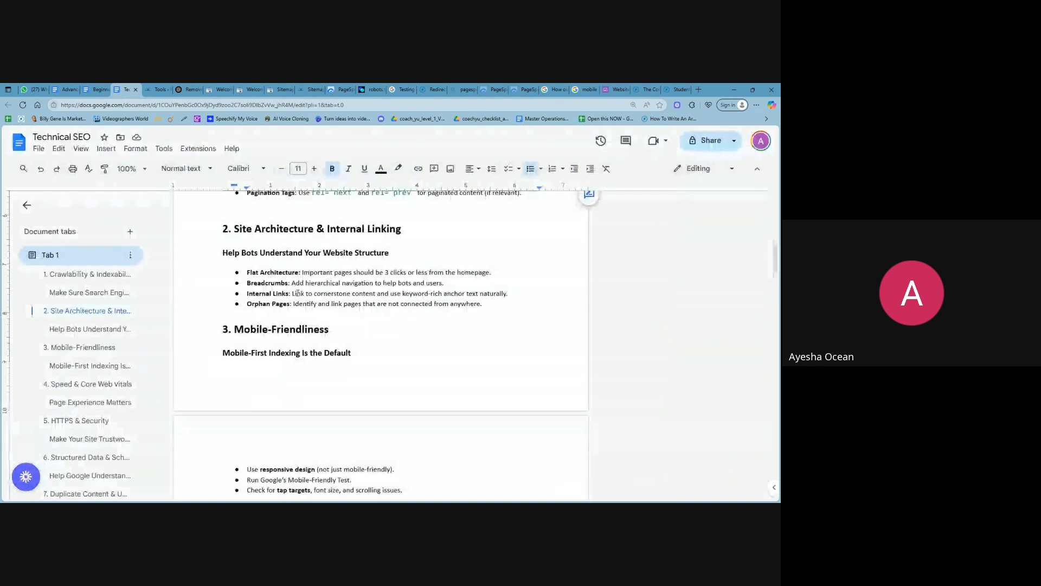
scroll(268, 337, down, 1)
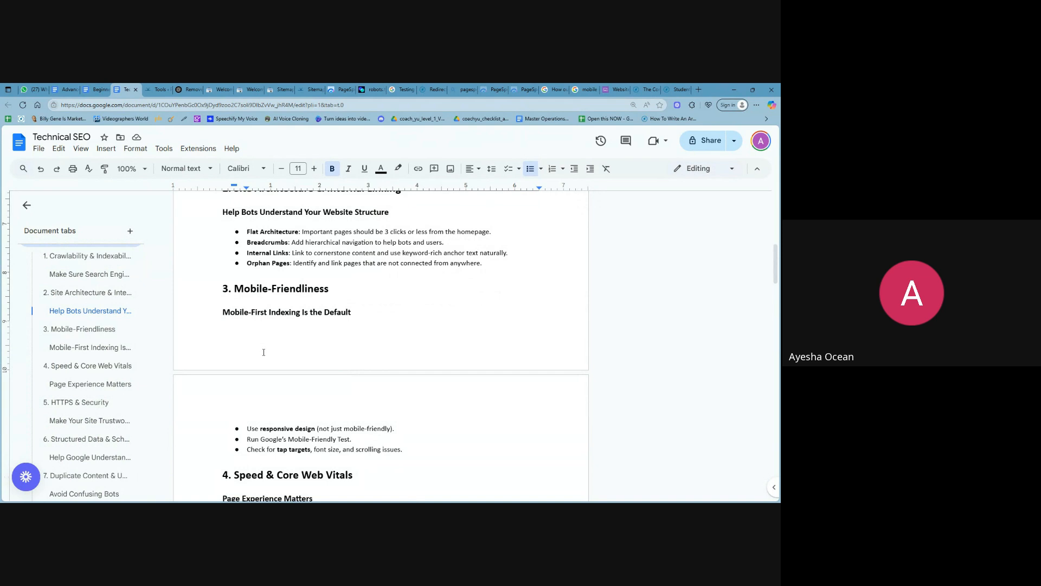
scroll(263, 329, up, 2)
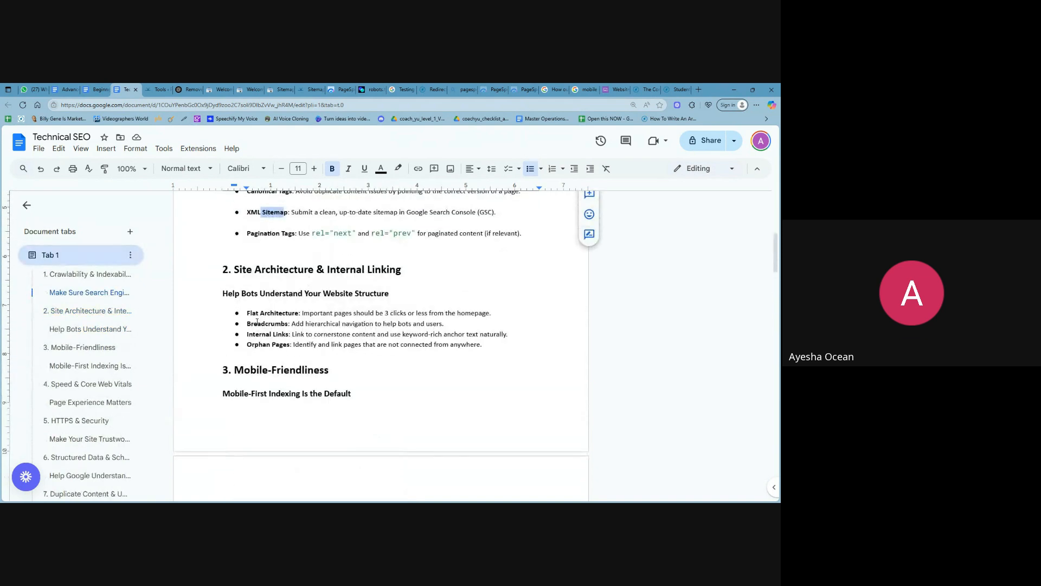
scroll(252, 325, up, 2)
scroll(250, 329, down, 4)
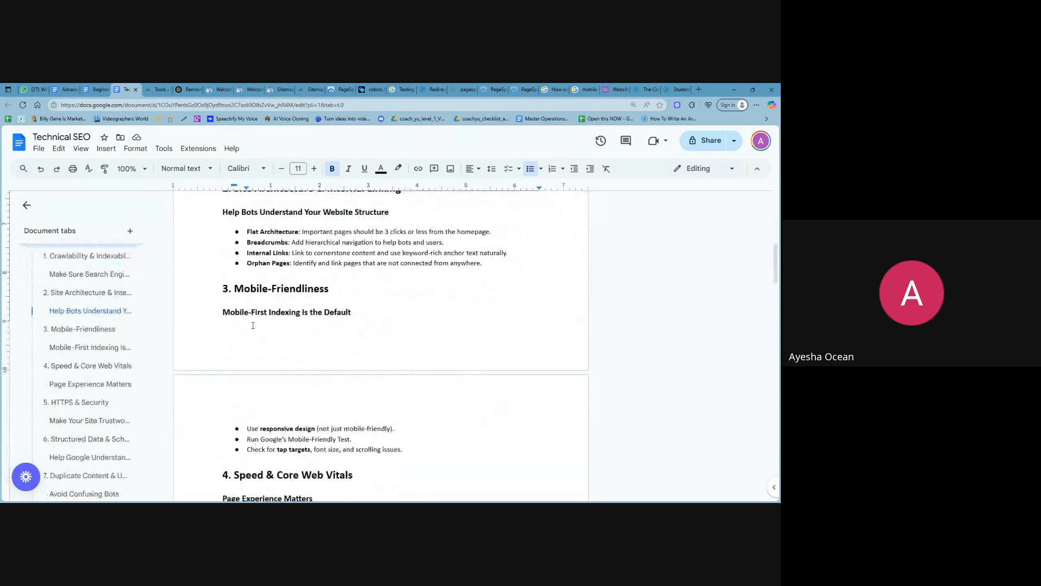
scroll(249, 332, down, 3)
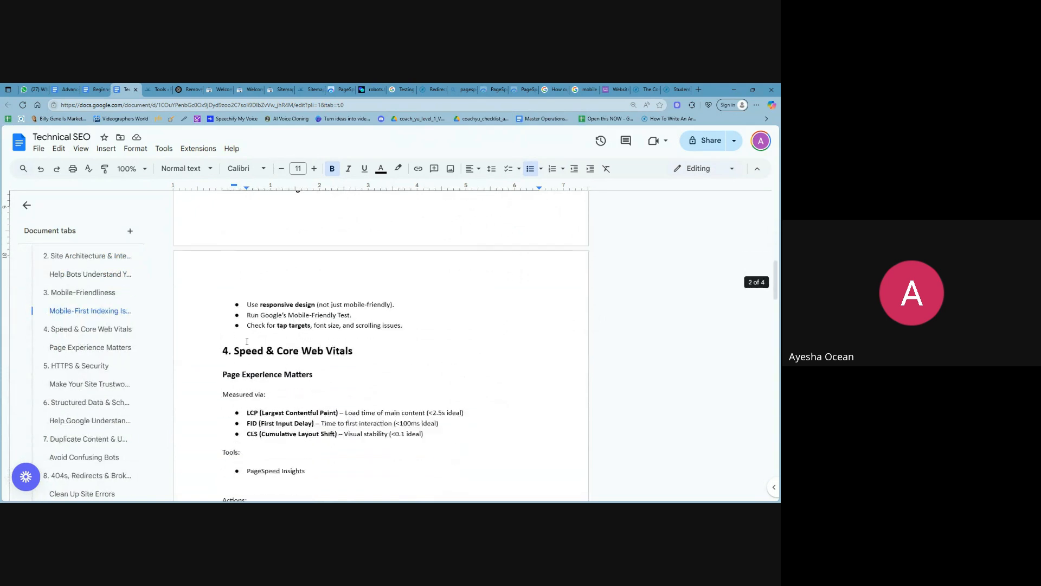
scroll(250, 330, down, 1)
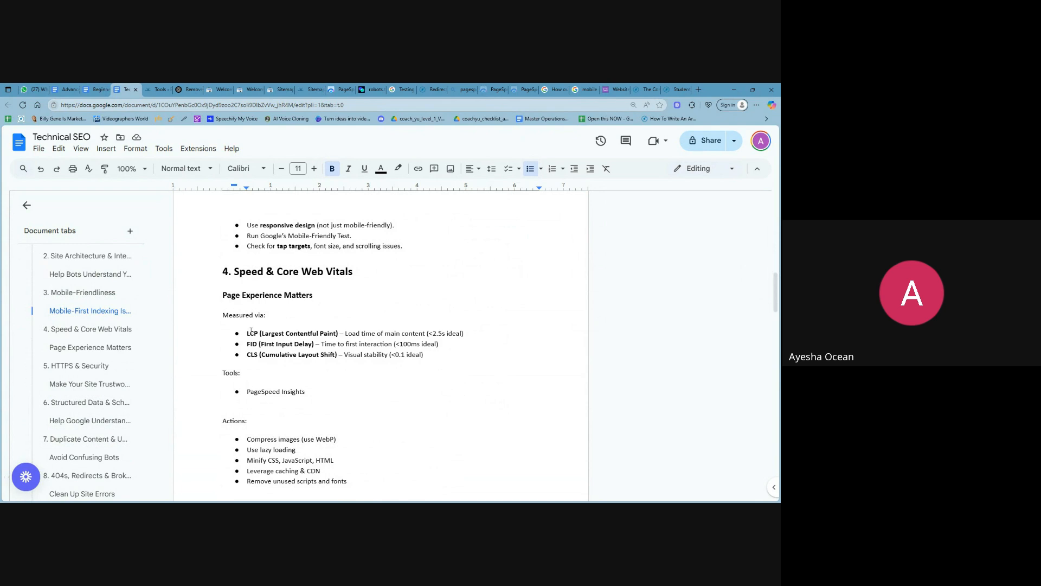
Step: Review the mobile PageSpeed Insights report for plumbingprospa.com and highlight its Speed Index value
click(335, 89)
scroll(295, 303, down, 1)
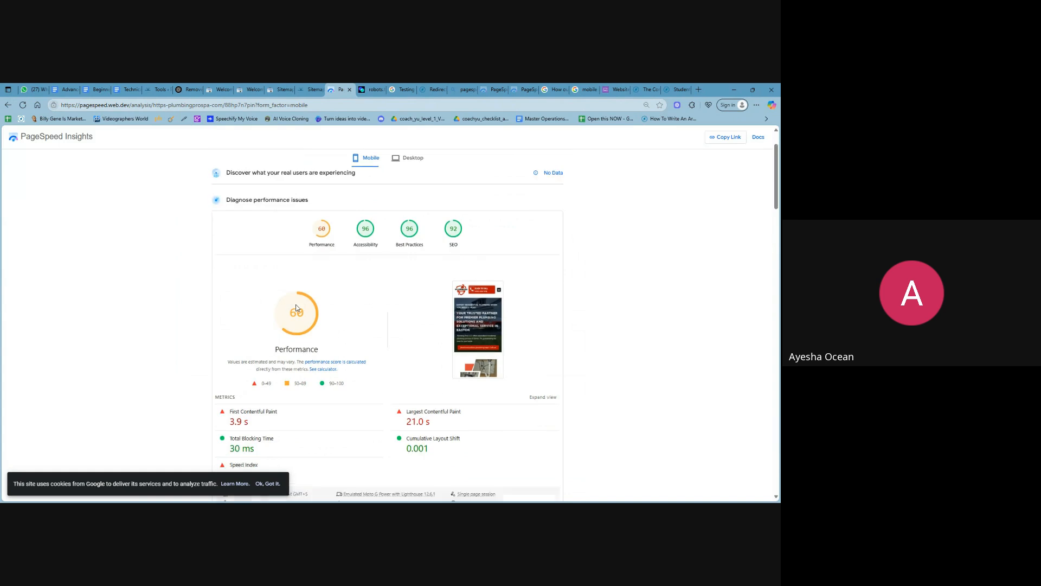
scroll(238, 199, up, 1)
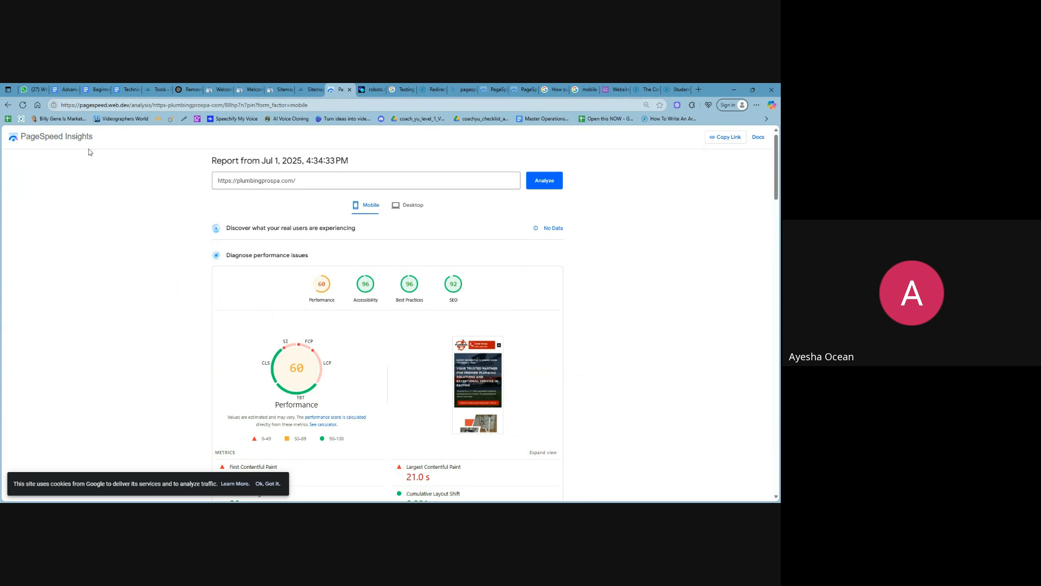
scroll(310, 345, down, 3)
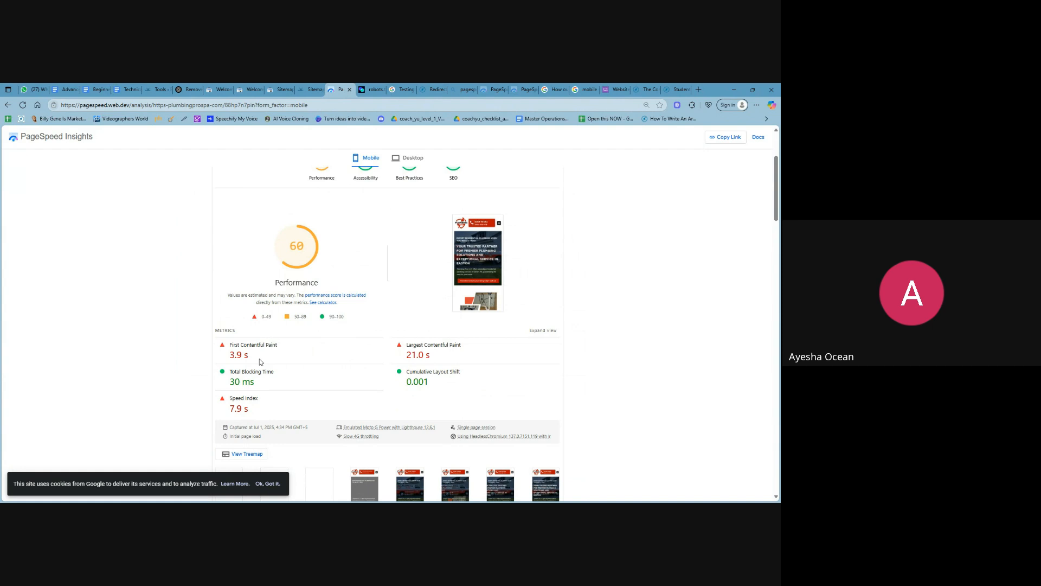
drag(251, 412, 229, 416)
click(116, 407)
drag(255, 410, 231, 418)
click(202, 409)
drag(233, 419, 227, 417)
click(222, 413)
scroll(258, 432, up, 1)
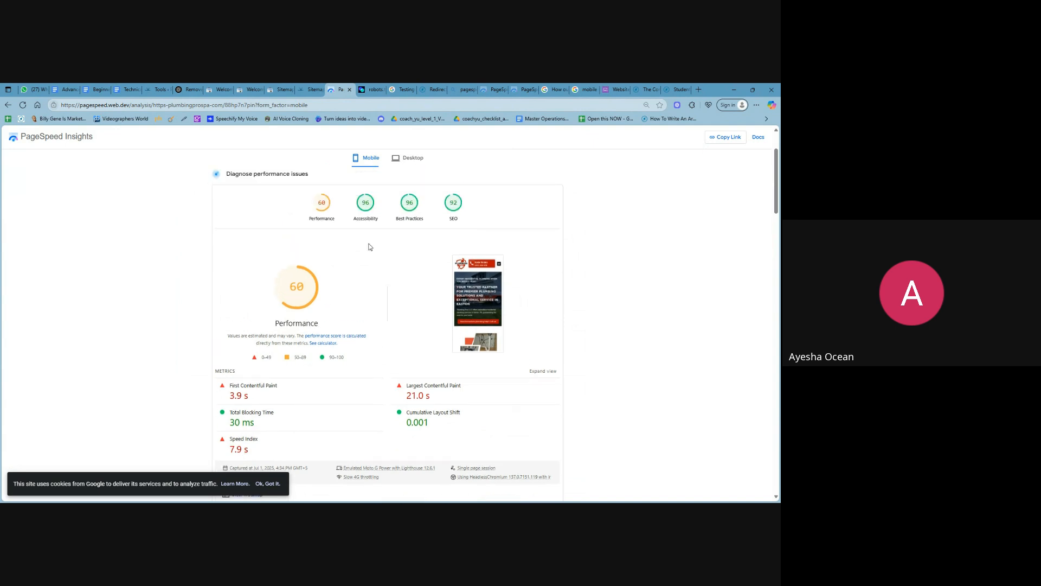
Step: Switch the PageSpeed report to the desktop results and highlight the Speed Index value
click(411, 160)
scroll(230, 361, down, 1)
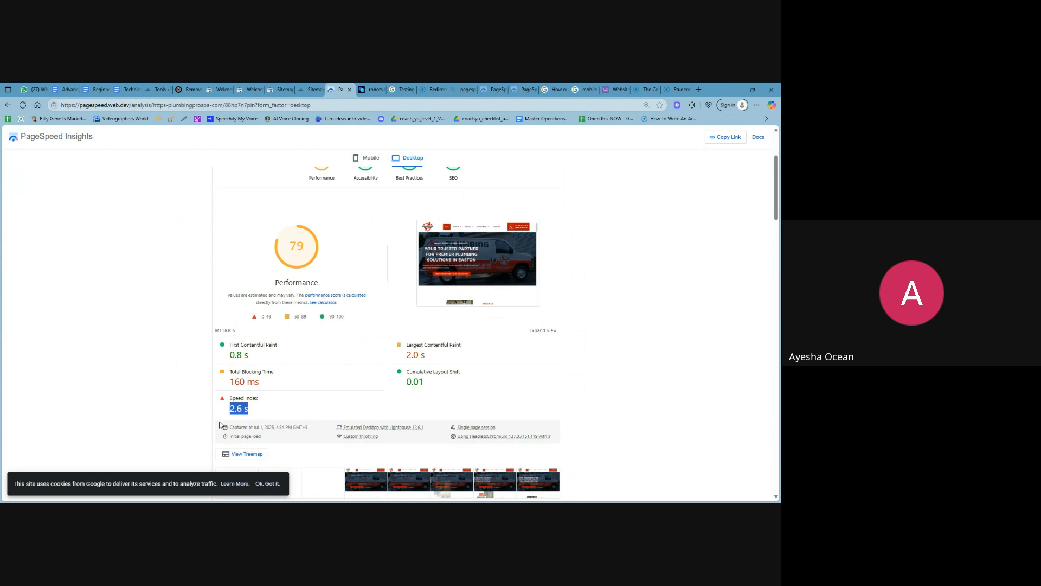
click(233, 402)
drag(264, 412, 236, 408)
Step: Open plumbingprospa.com in place of the pagespeed insights search results and look through the homepage down to the work gallery
click(461, 90)
click(425, 106)
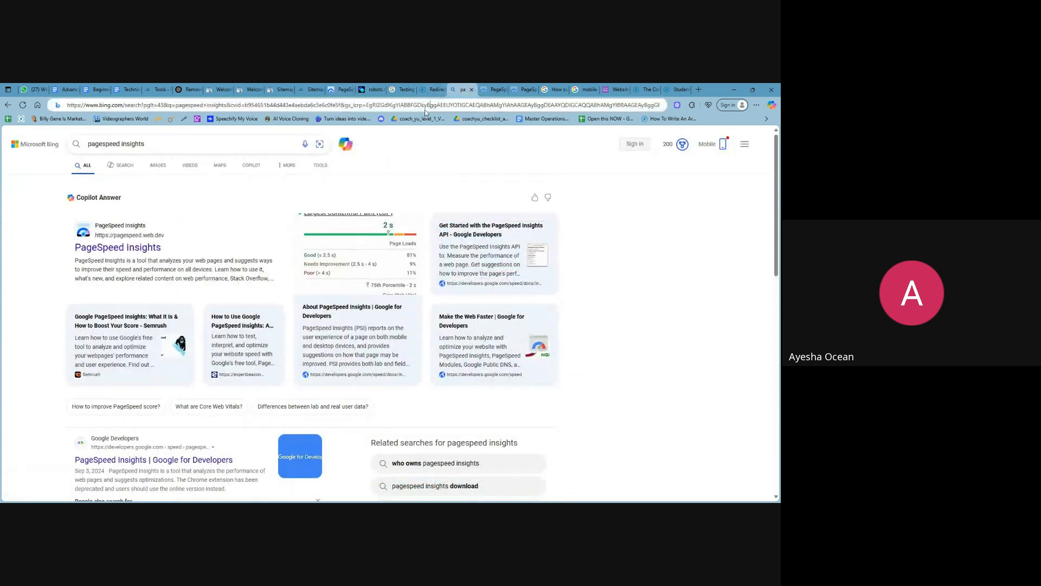
text(pl)
key(Return)
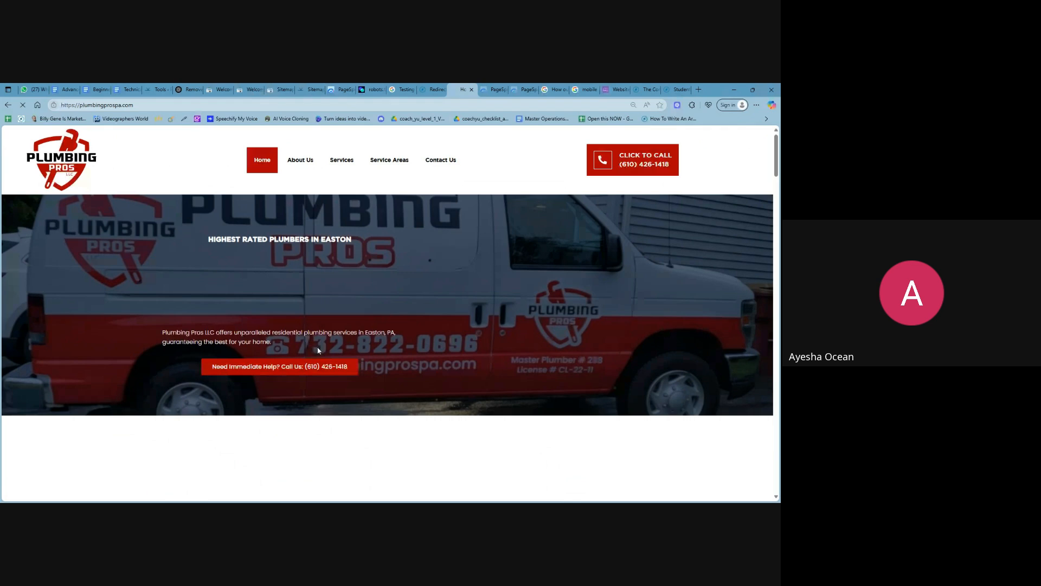
scroll(530, 364, down, 5)
scroll(524, 366, down, 6)
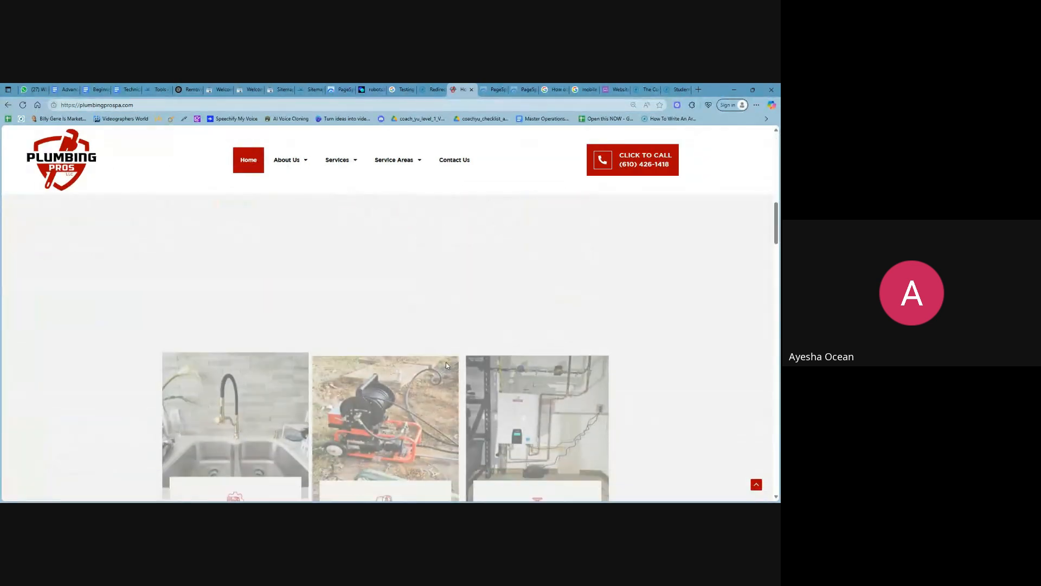
scroll(624, 317, down, 10)
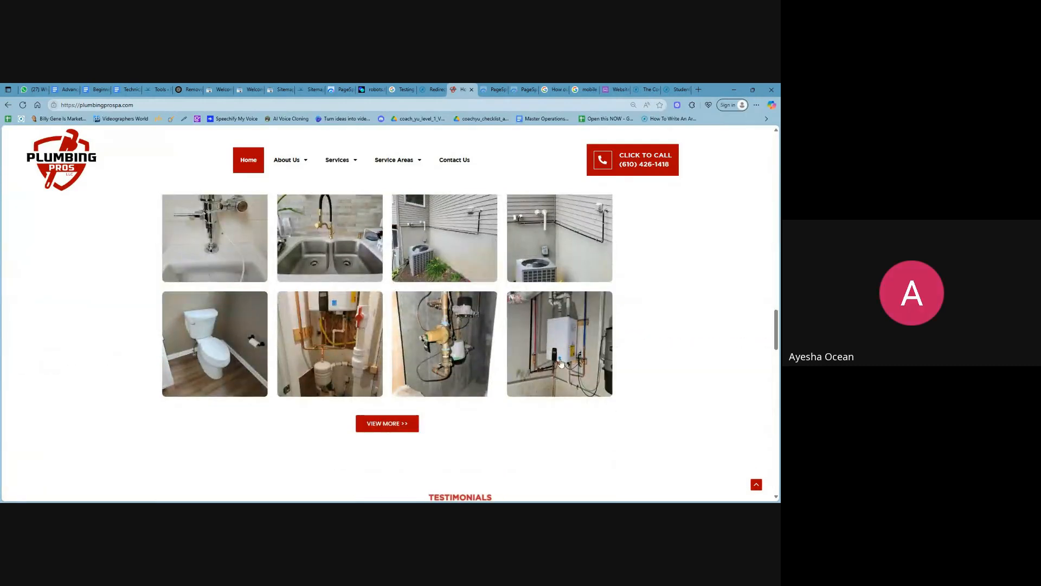
scroll(526, 328, up, 1)
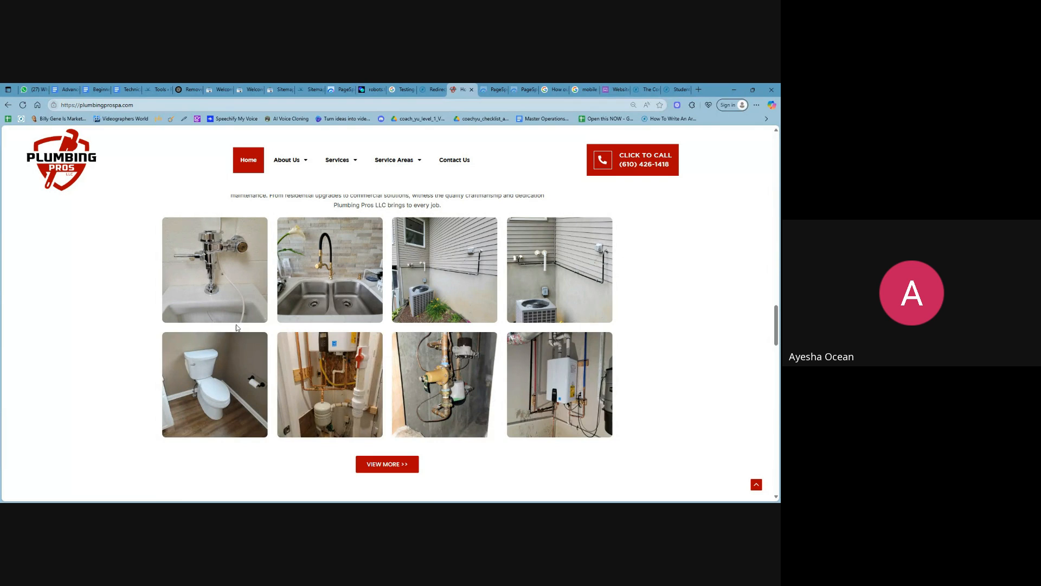
Step: Open the gallery's toilet photo in its own tab, inspect it enlarged, and return to the Plumbing Pros homepage
click(251, 348)
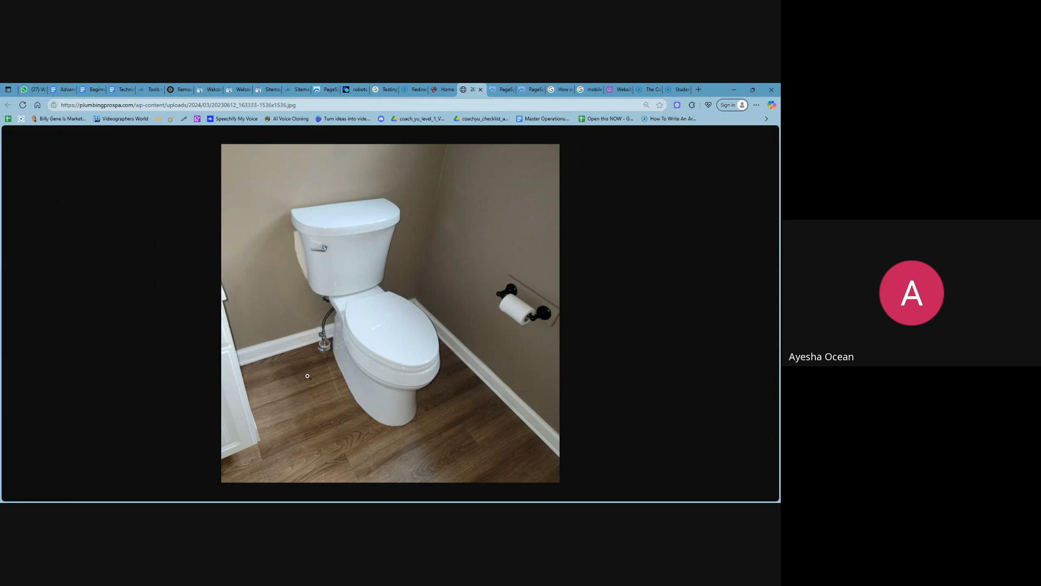
click(506, 245)
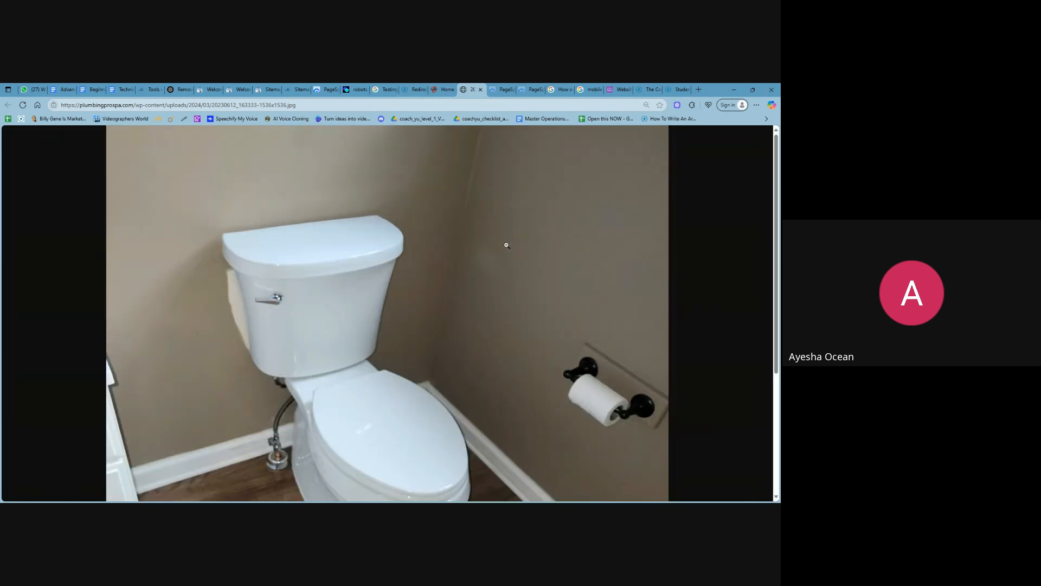
click(507, 245)
click(446, 90)
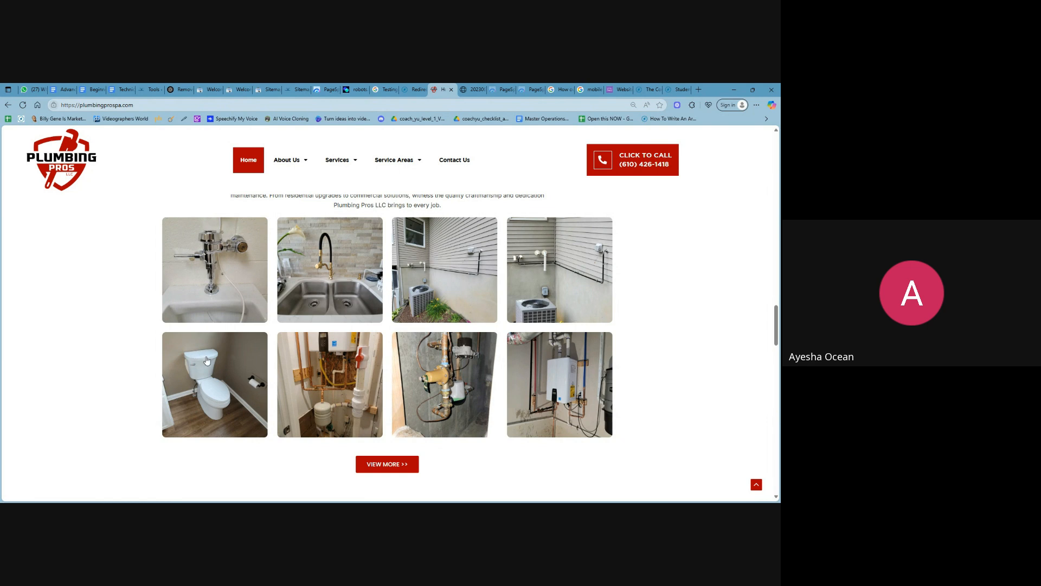
Step: Examine the images across the Plumbing Pros homepage, from the testimonials back to the hero banner and through the services section
scroll(207, 360, down, 15)
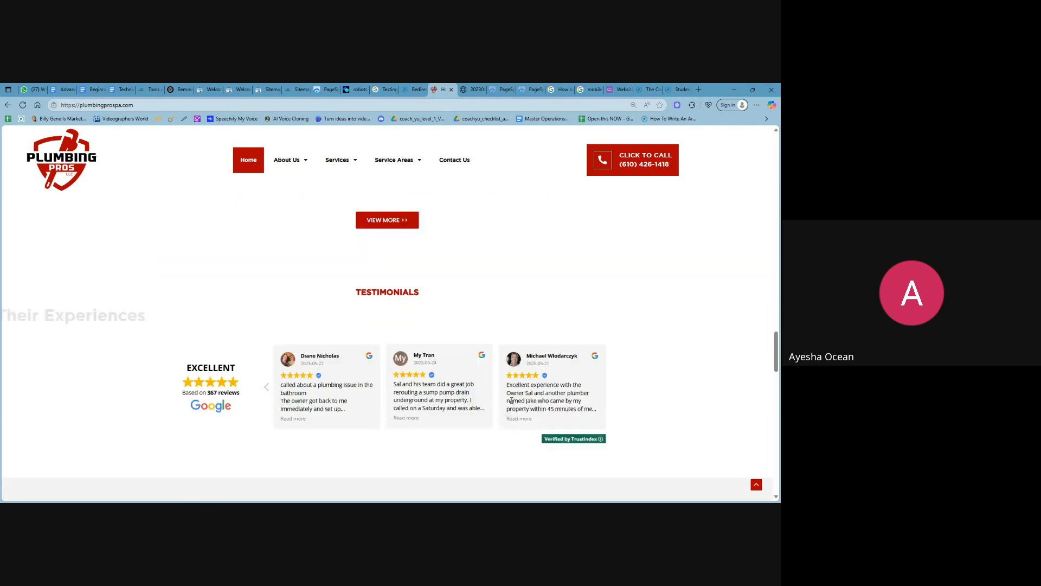
scroll(443, 461, up, 2)
scroll(621, 470, down, 6)
scroll(667, 379, up, 7)
scroll(666, 379, up, 20)
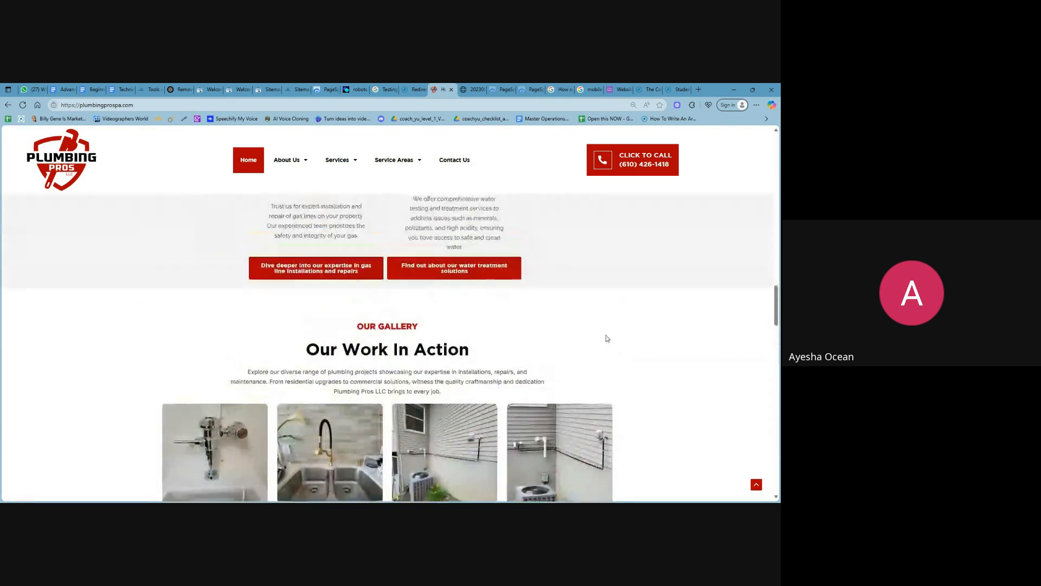
scroll(418, 292, up, 5)
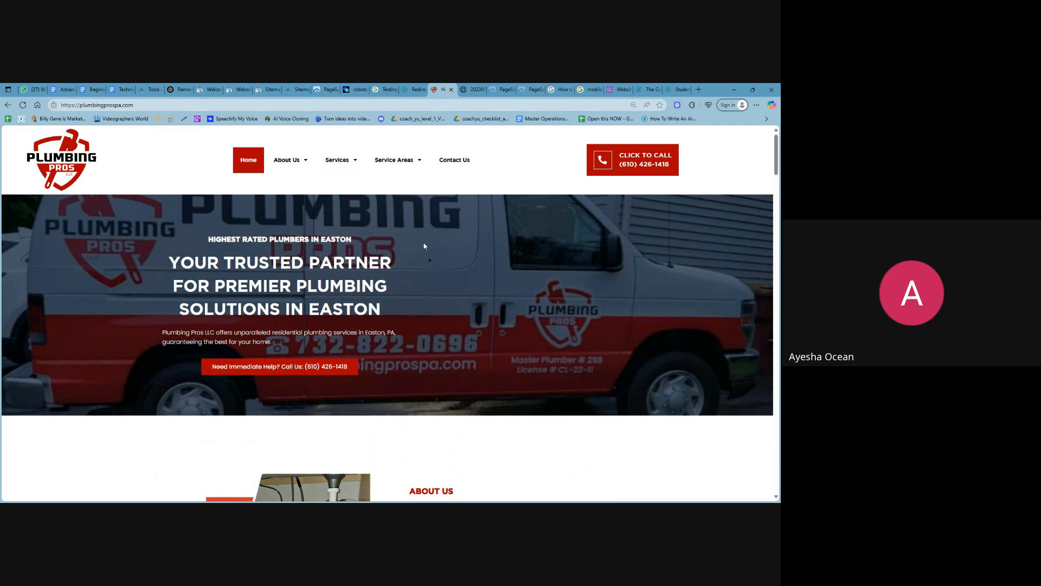
scroll(446, 374, down, 4)
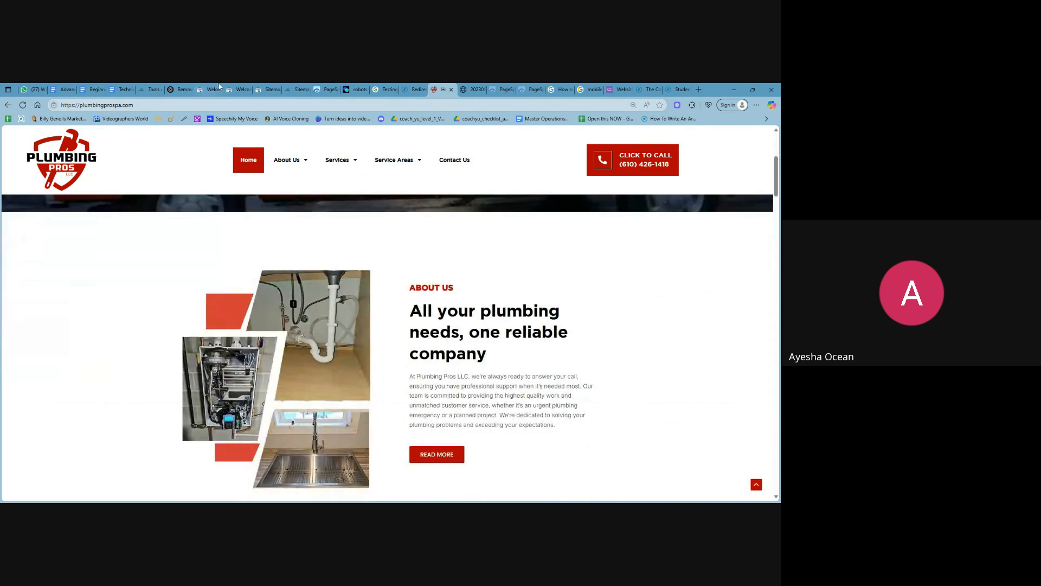
scroll(325, 336, down, 6)
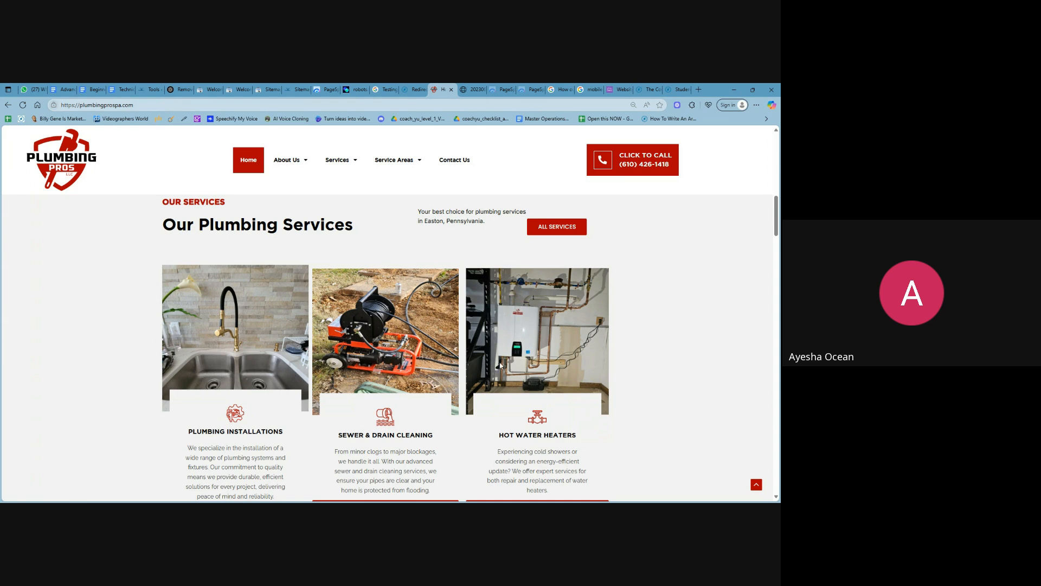
scroll(419, 424, down, 7)
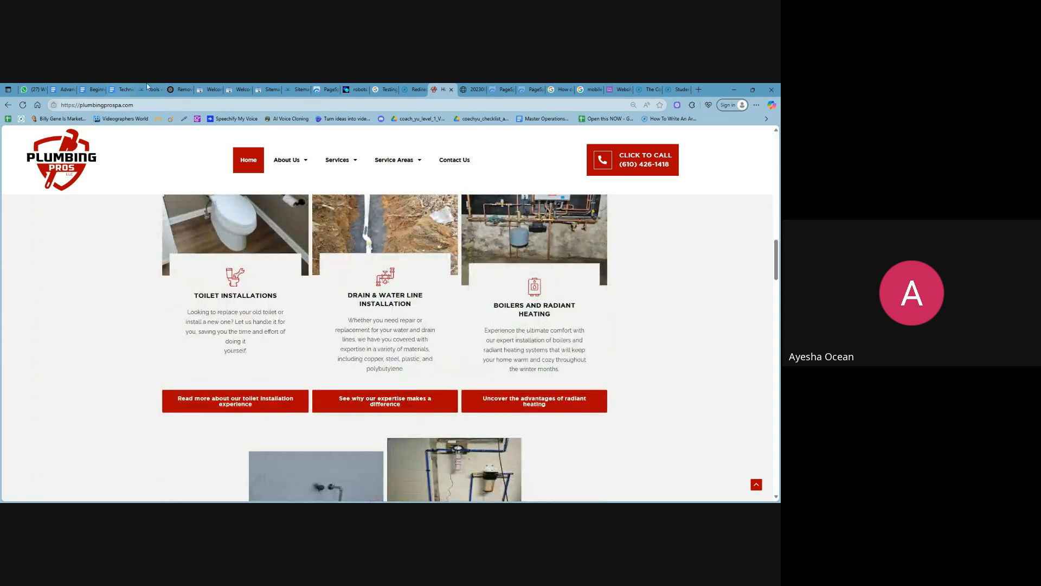
Step: Go back to the Technical SEO document and review the speed actions, HTTPS & Security and Structured Data & Schema Markup sections
click(153, 89)
click(122, 90)
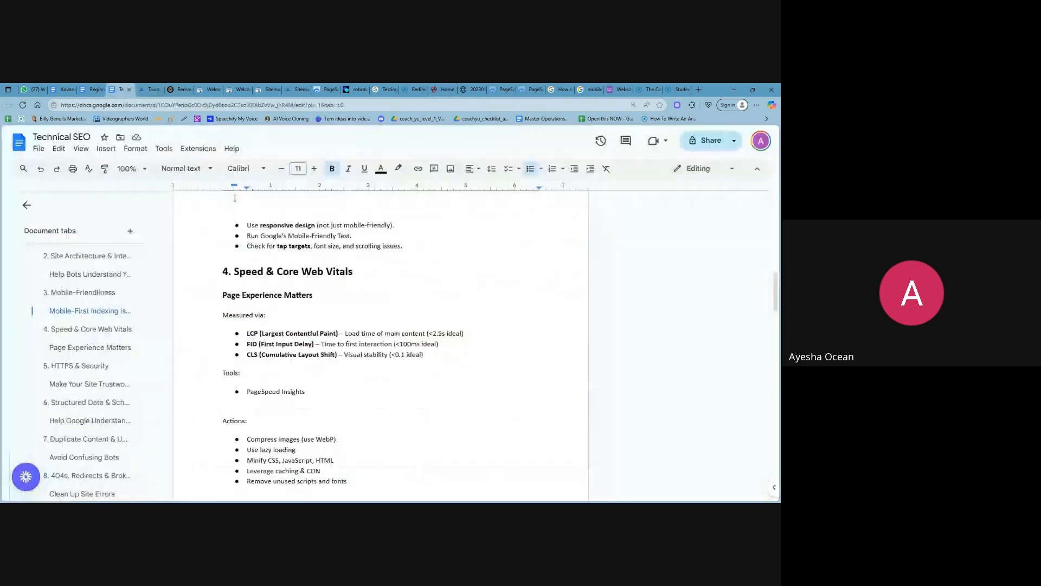
scroll(273, 385, down, 3)
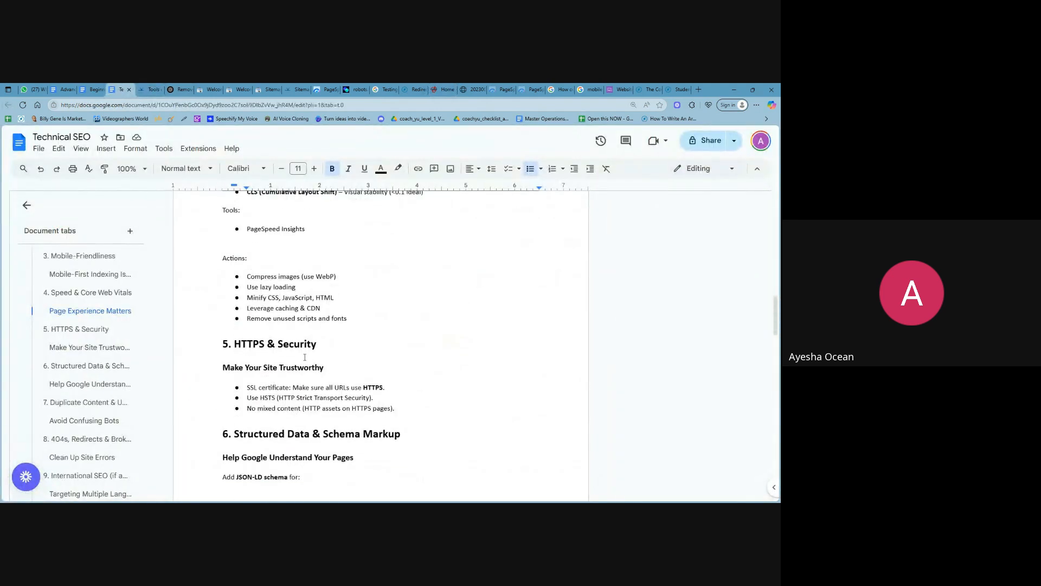
scroll(304, 357, down, 5)
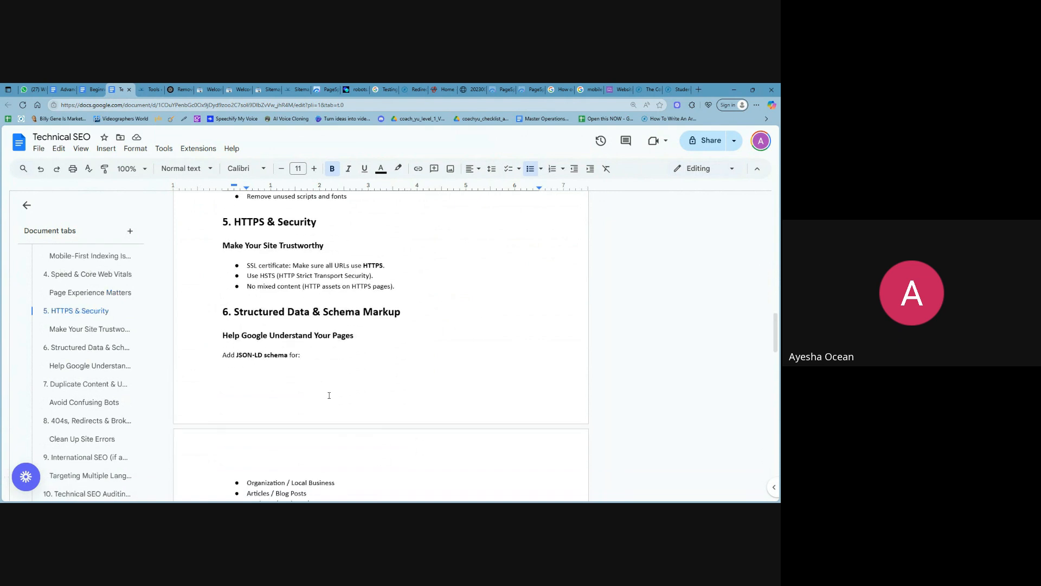
Step: Review the Speed & Core Web Vitals section of the Technical SEO document, covering its metrics, tools and actions
scroll(315, 394, up, 4)
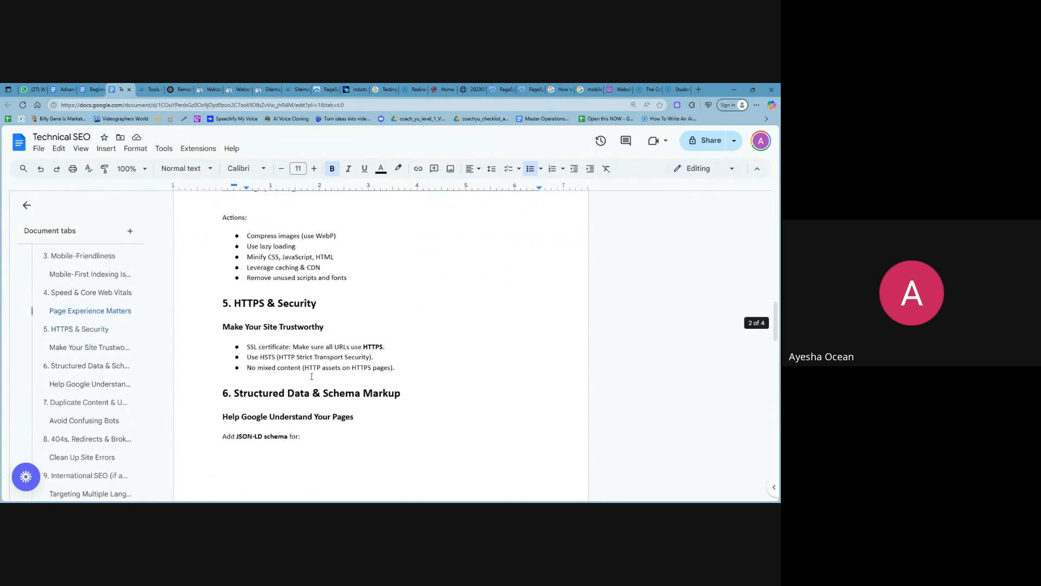
scroll(311, 375, up, 2)
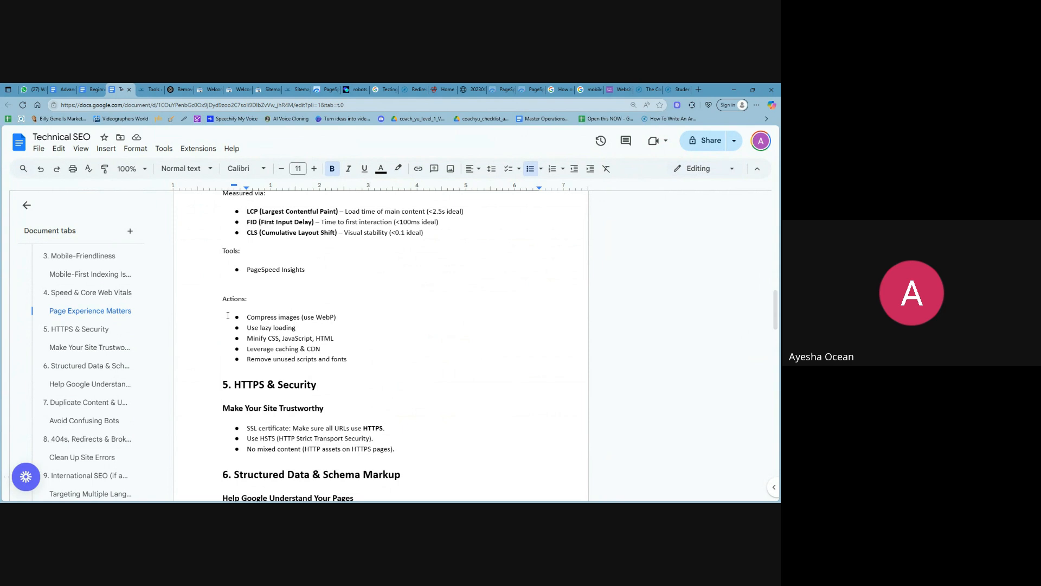
scroll(328, 325, up, 3)
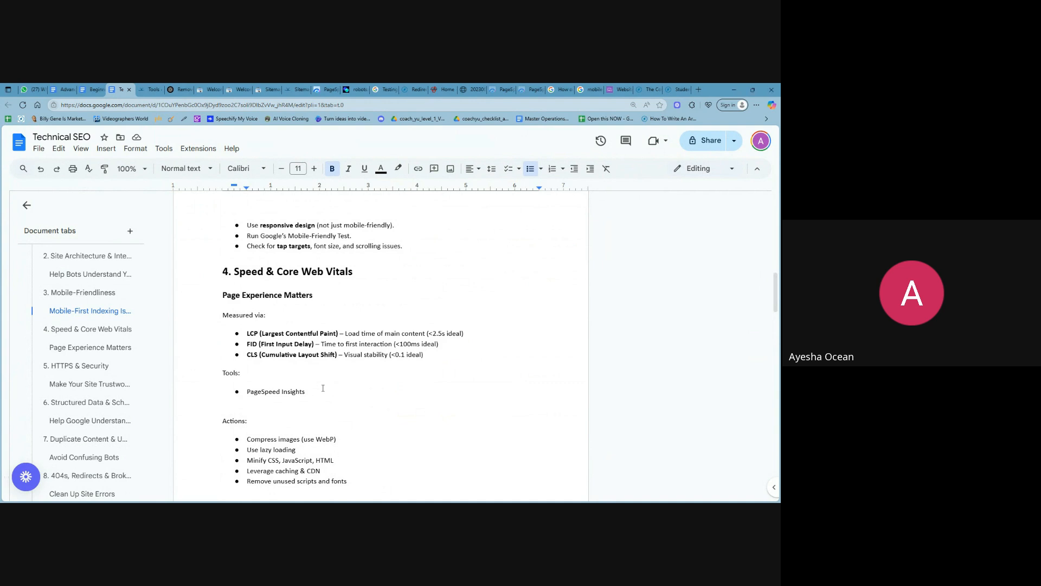
scroll(325, 416, down, 2)
scroll(329, 368, up, 5)
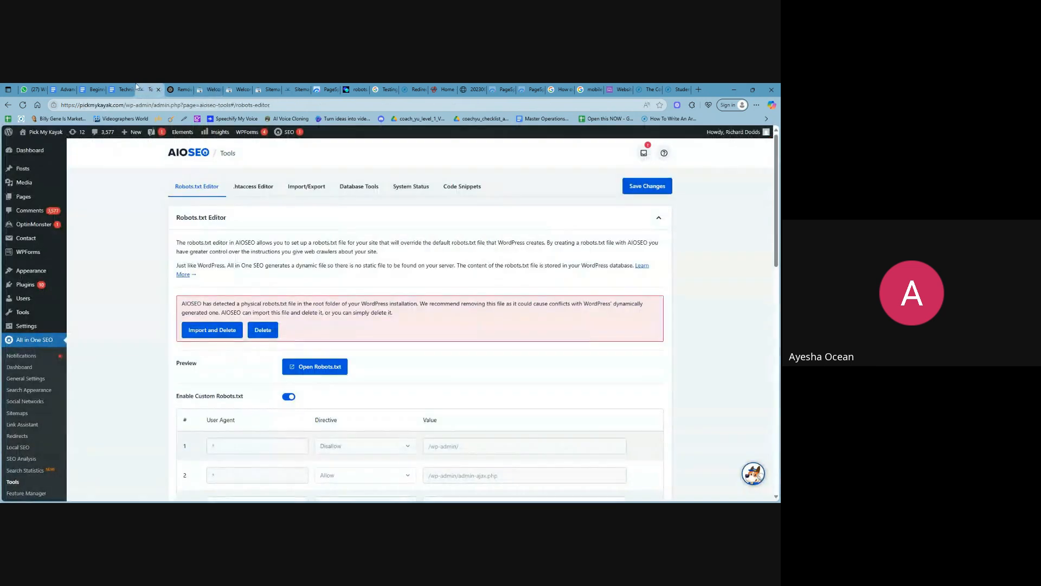
Step: Return to the Technical SEO document and look through its sections from Structured Data & Schema Markup to International SEO
click(120, 89)
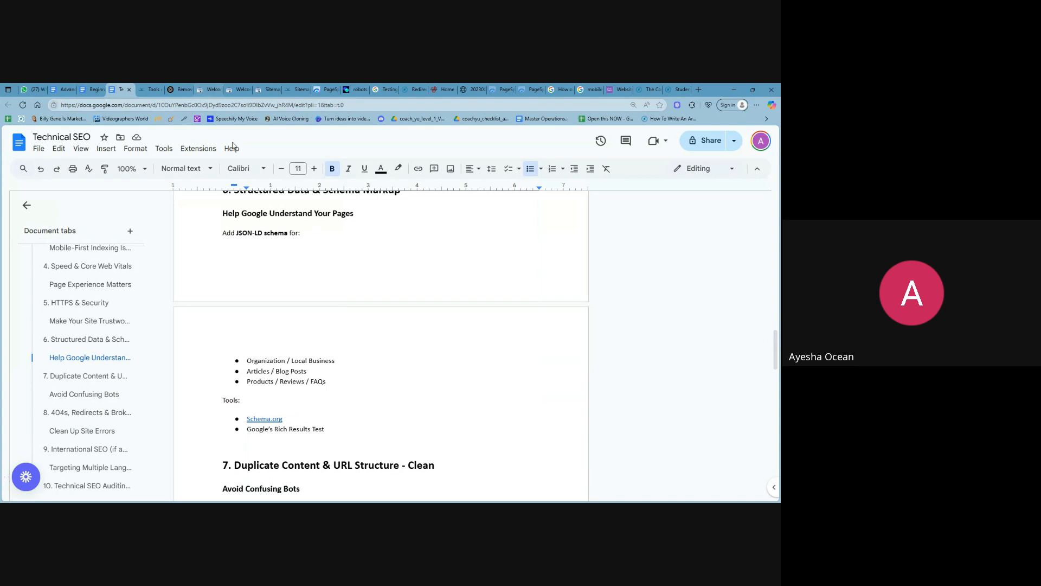
scroll(384, 357, down, 3)
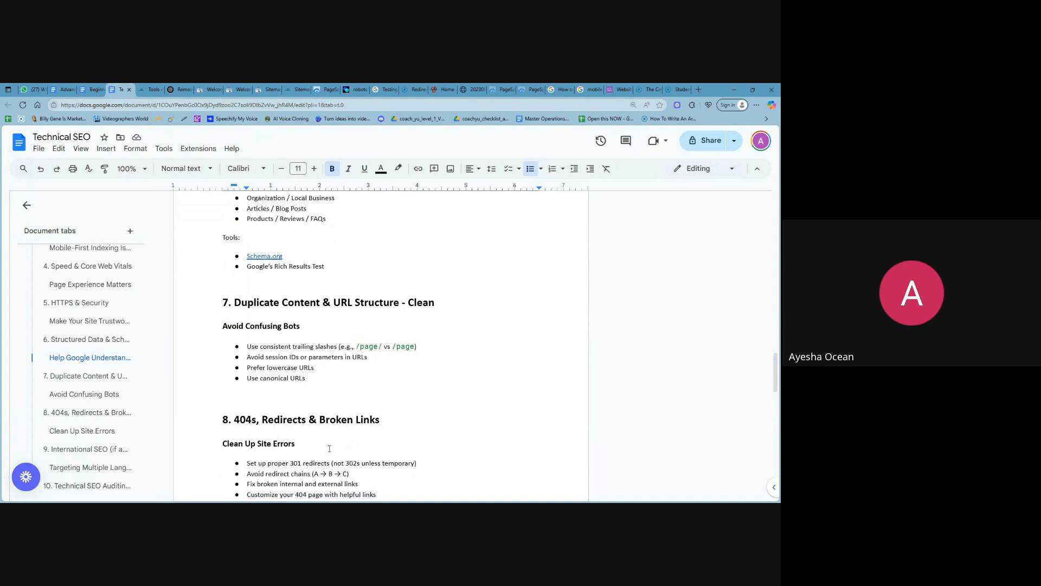
scroll(338, 371, down, 2)
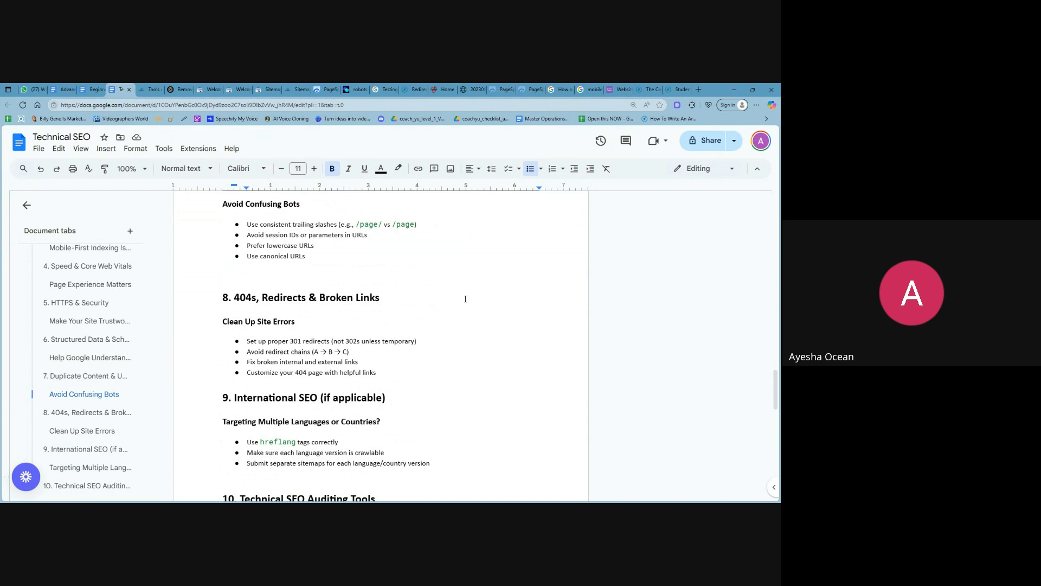
Step: Delete the blank line beneath PageSpeed Insights in the Speed & Core Web Vitals section and highlight "Compress images" under Actions
scroll(471, 284, up, 4)
scroll(336, 315, up, 5)
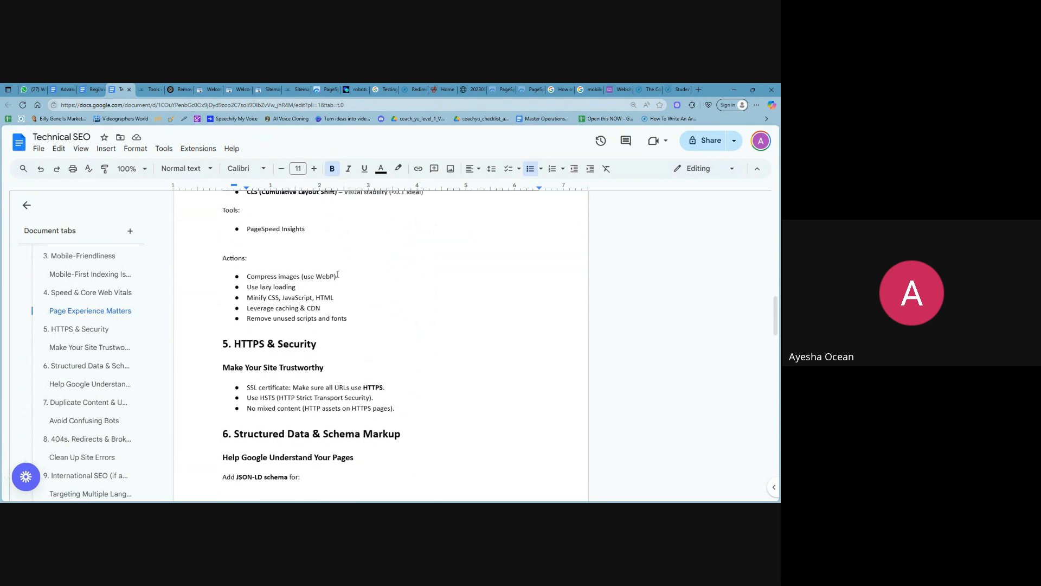
click(324, 228)
key(Delete)
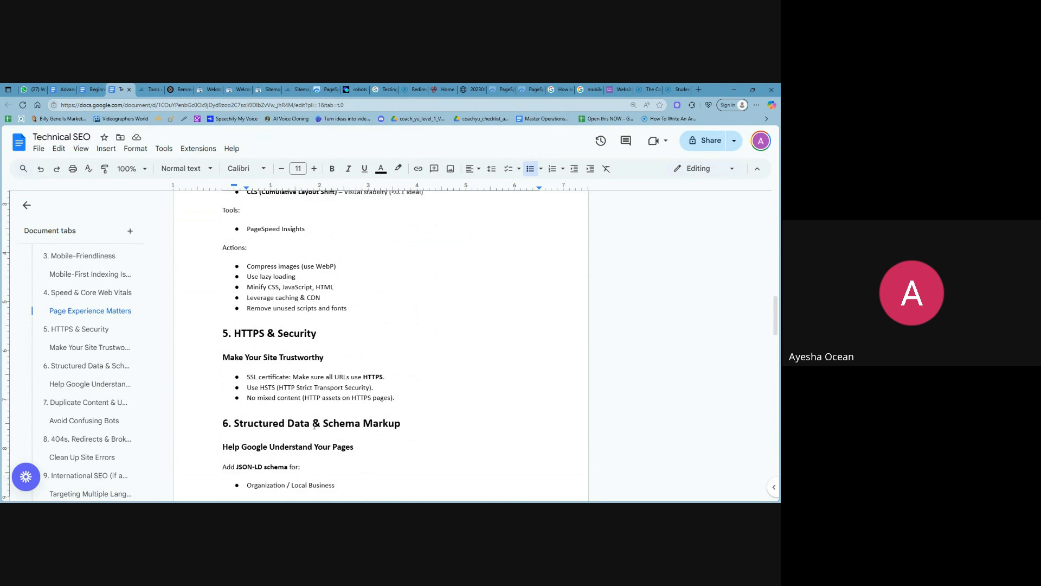
scroll(314, 425, up, 1)
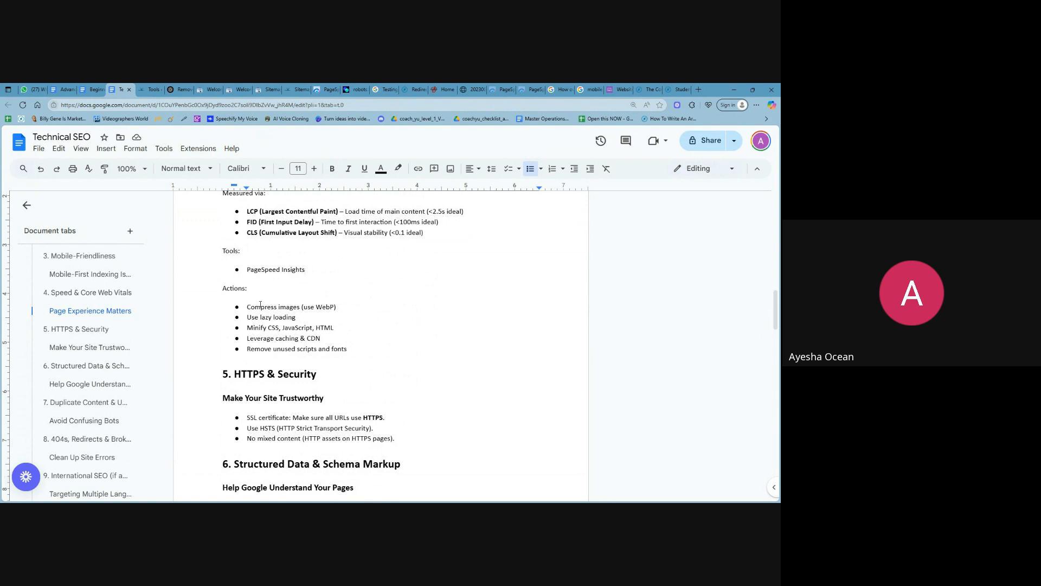
drag(247, 307, 302, 306)
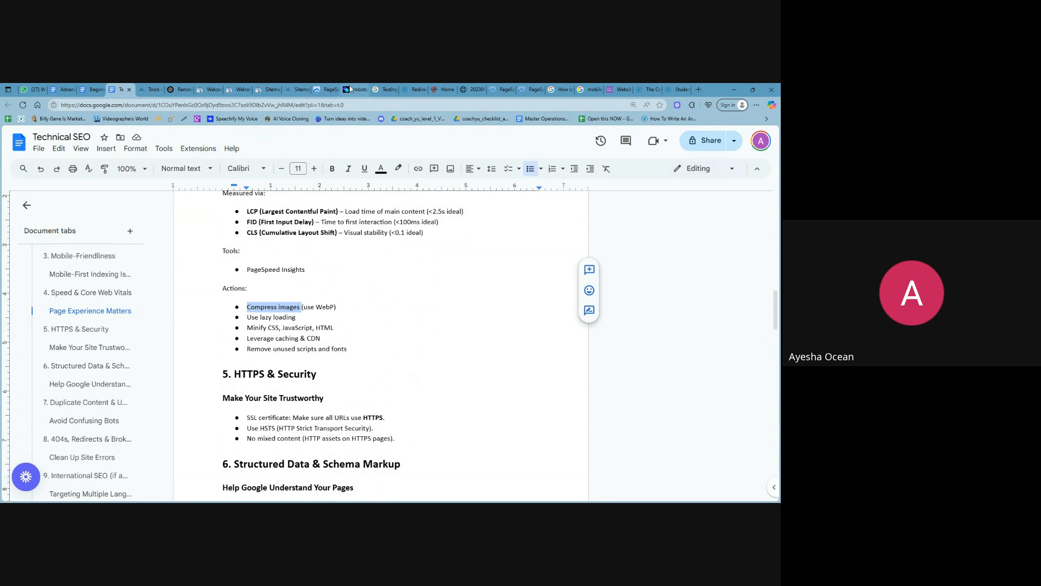
Step: Switch to the BlitzMetrics WordPress admin and open the page for adding new plugins
click(407, 90)
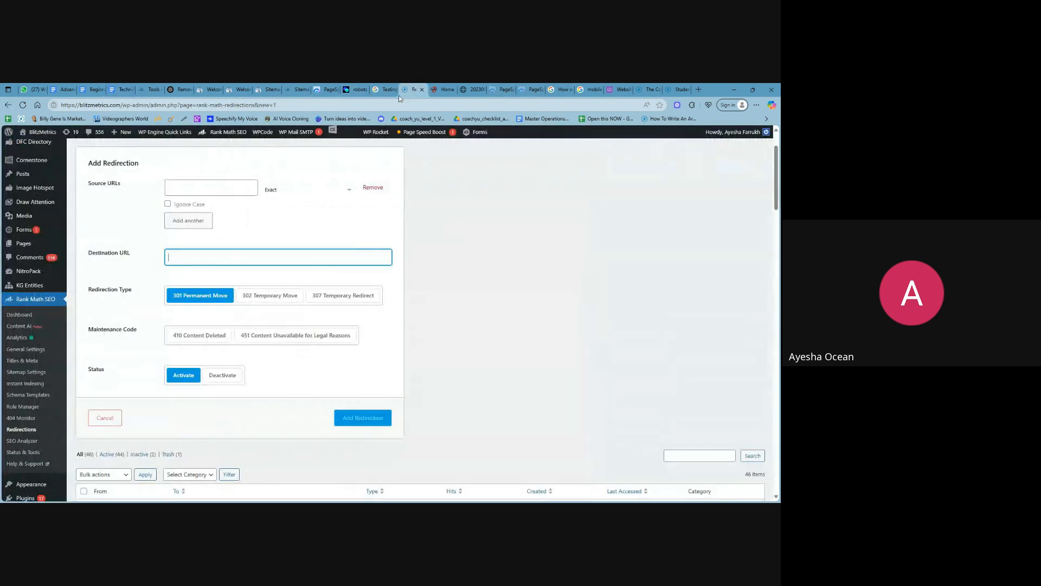
scroll(9, 388, down, 2)
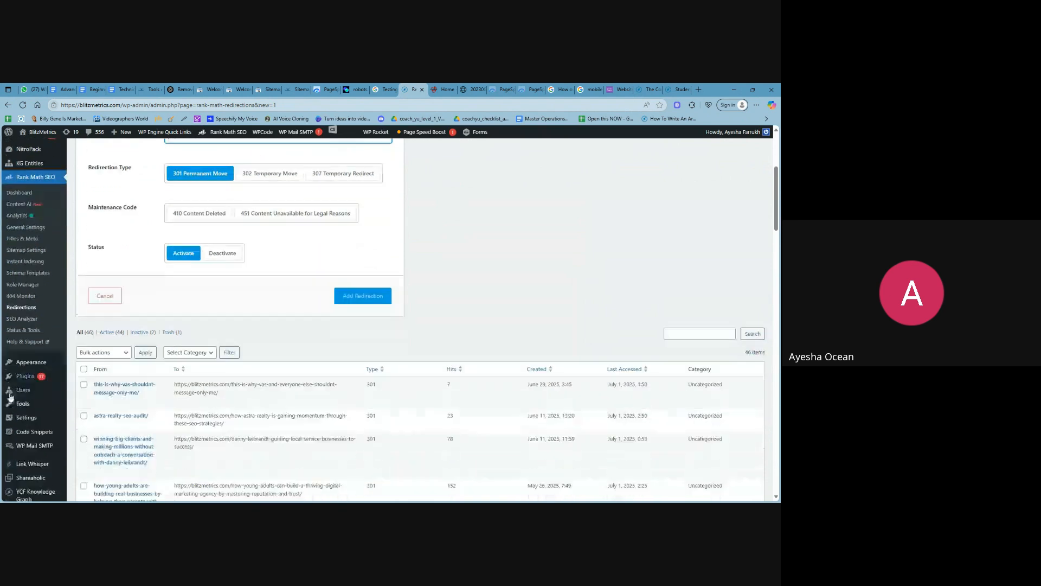
mouse_move(25, 382)
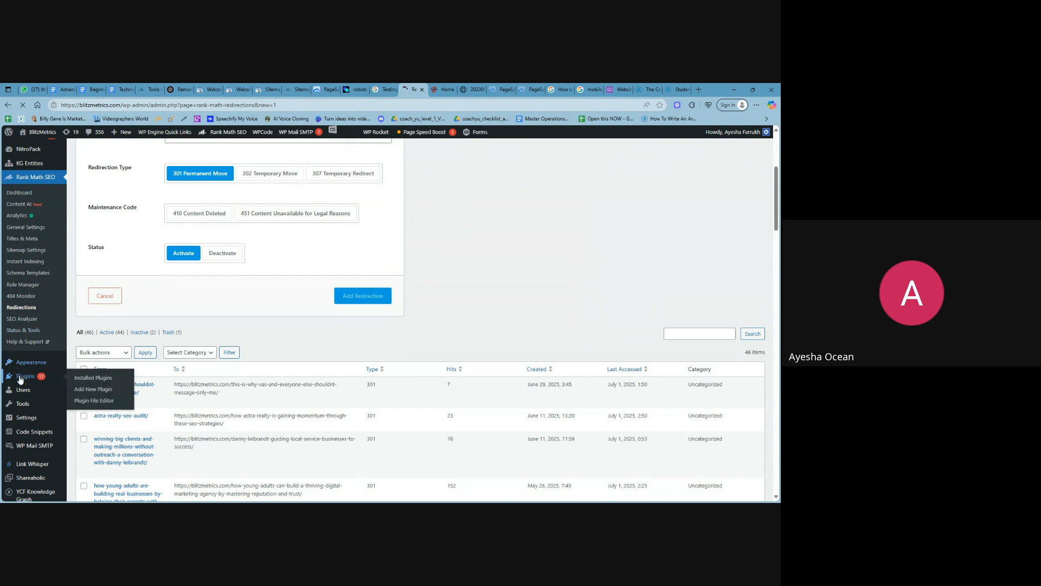
click(32, 377)
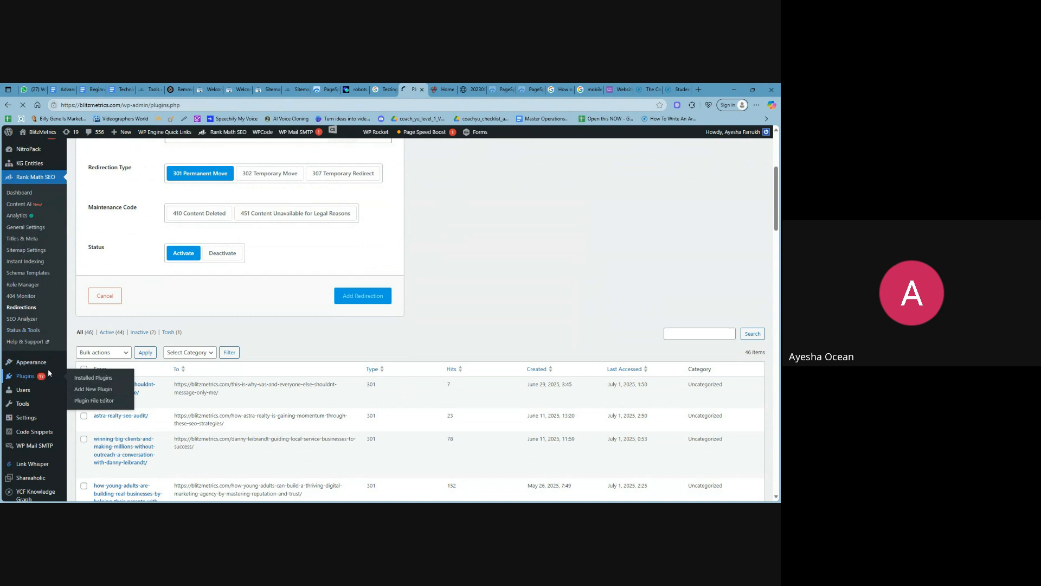
click(135, 192)
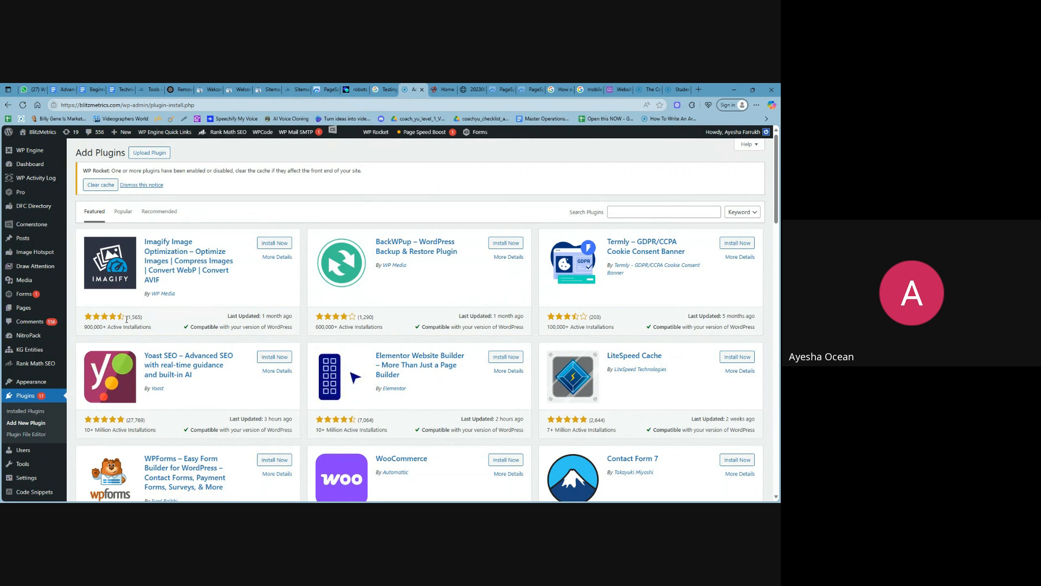
Step: Inspect the Imagify Image Optimization plugin's rating and installation details and browse the other featured plugins
mouse_move(125, 317)
mouse_down()
mouse_move(119, 336)
mouse_move(134, 327)
mouse_up()
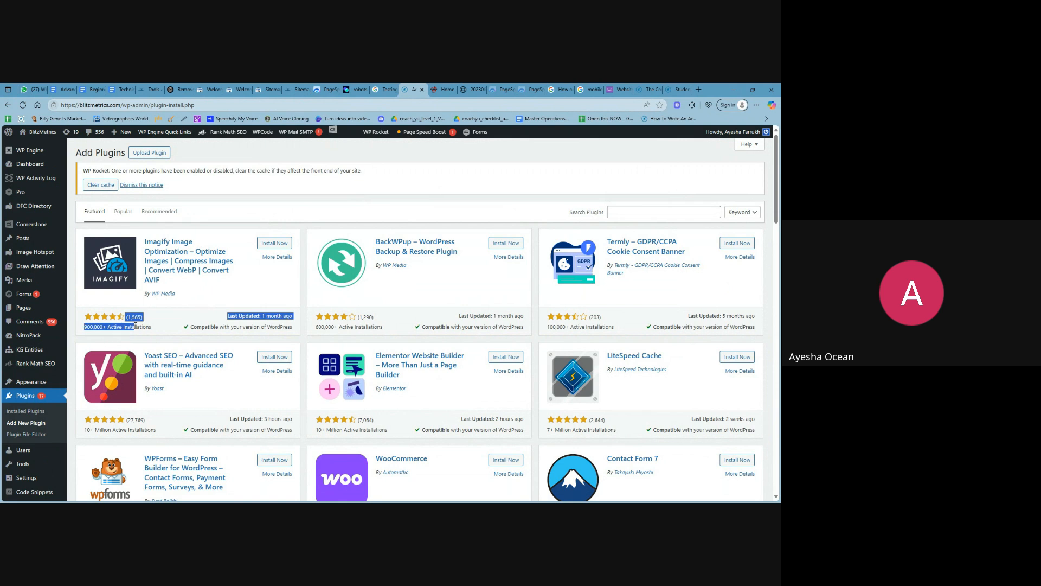
click(117, 314)
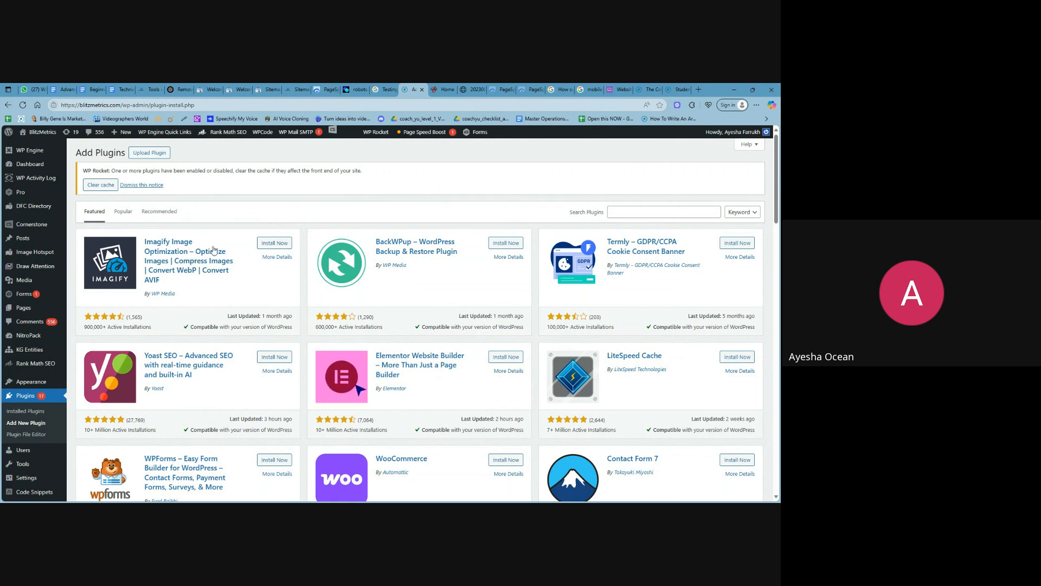
scroll(199, 295, down, 3)
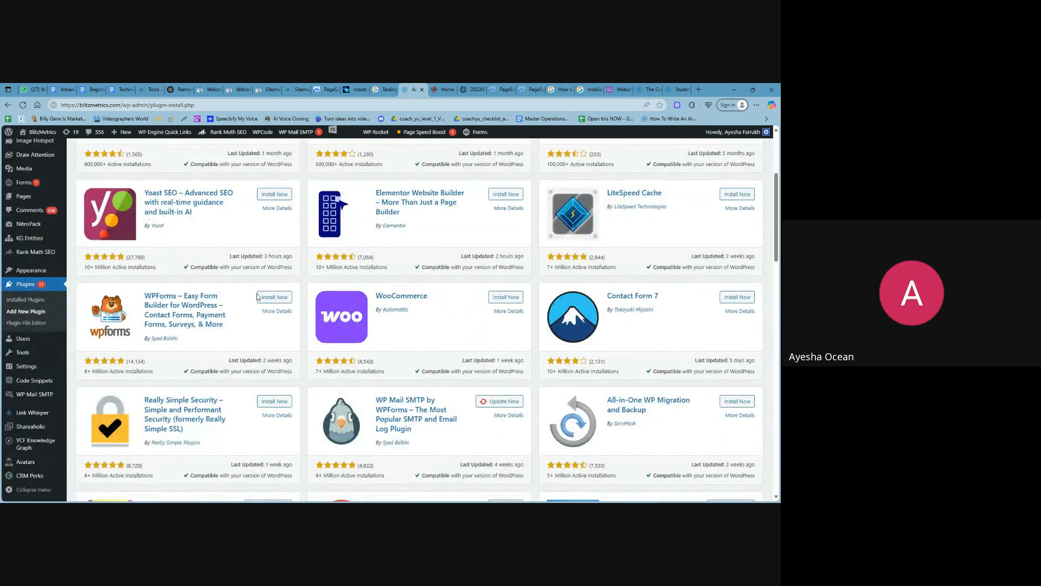
scroll(202, 303, up, 3)
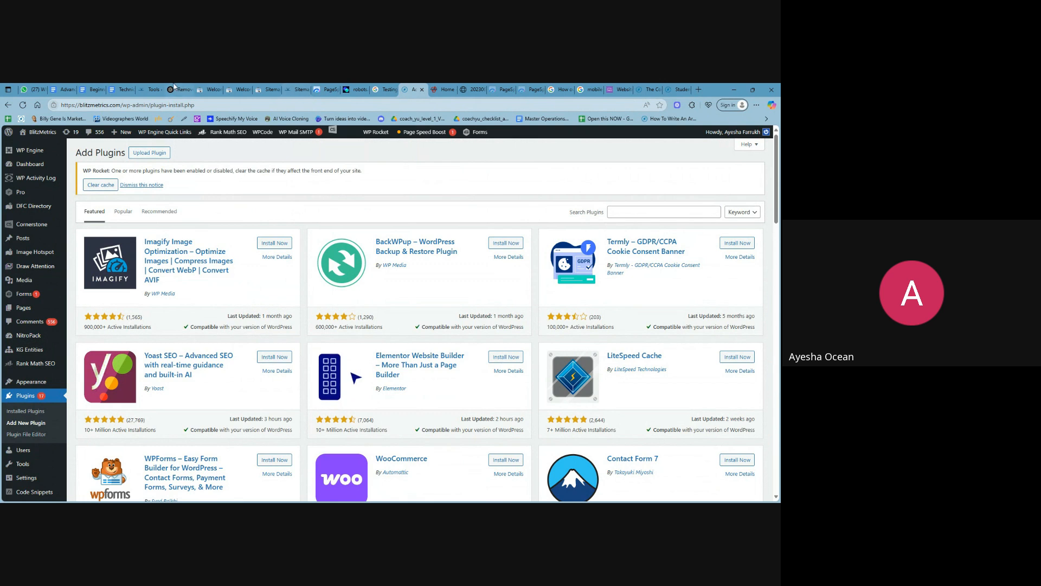
Step: Go back to the Technical SEO document and highlight the JSON-LD schema types listed under Structured Data & Schema Markup
click(124, 89)
scroll(310, 326, down, 2)
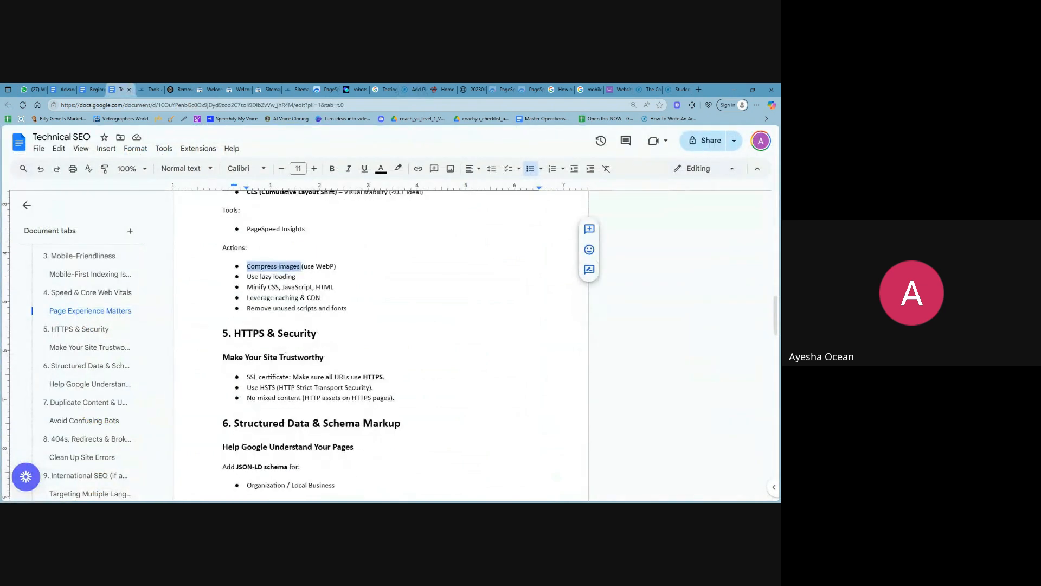
scroll(291, 323, down, 2)
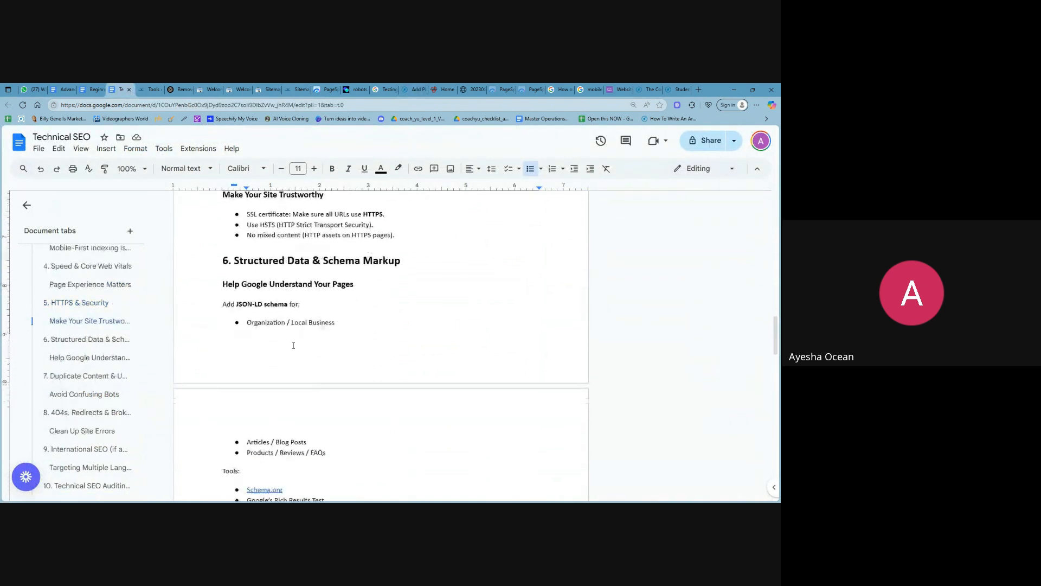
scroll(257, 280, down, 1)
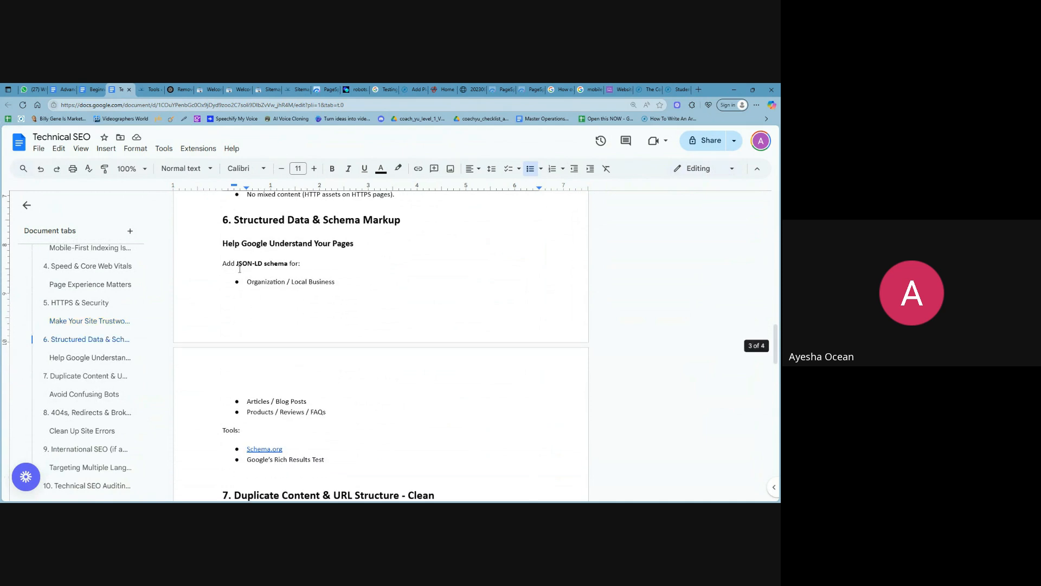
drag(219, 262, 384, 411)
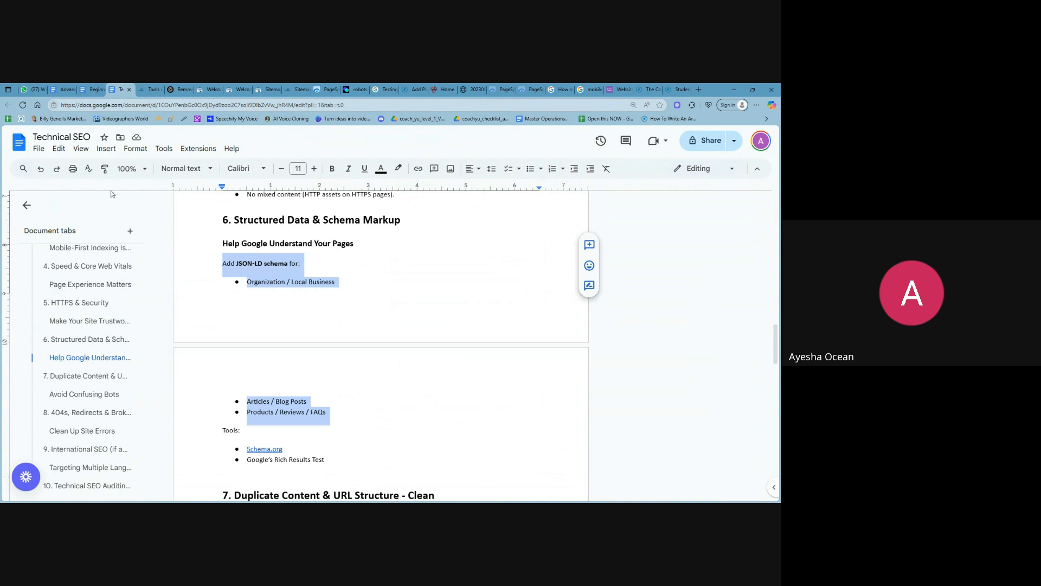
click(147, 89)
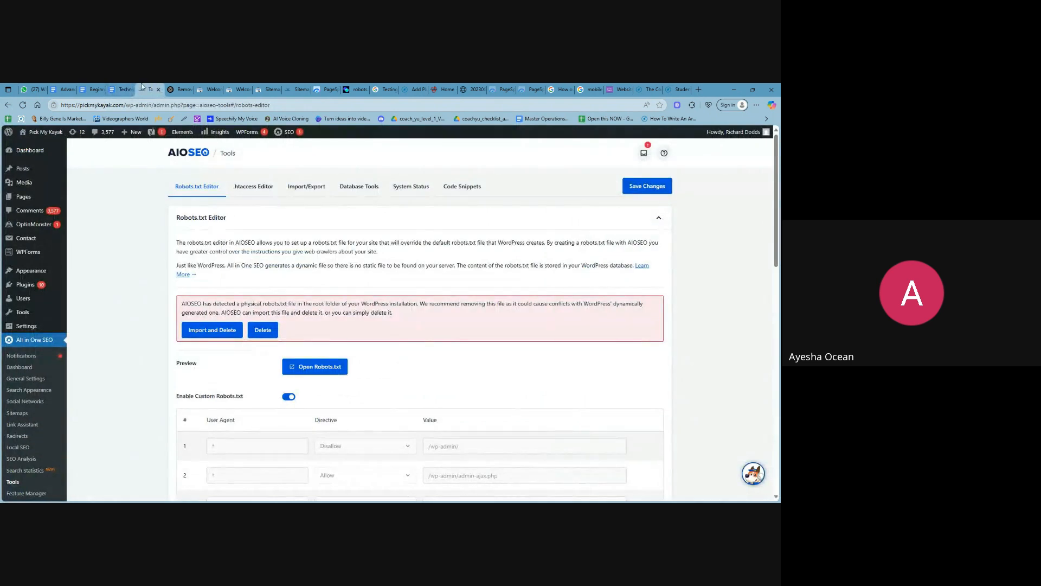
click(122, 89)
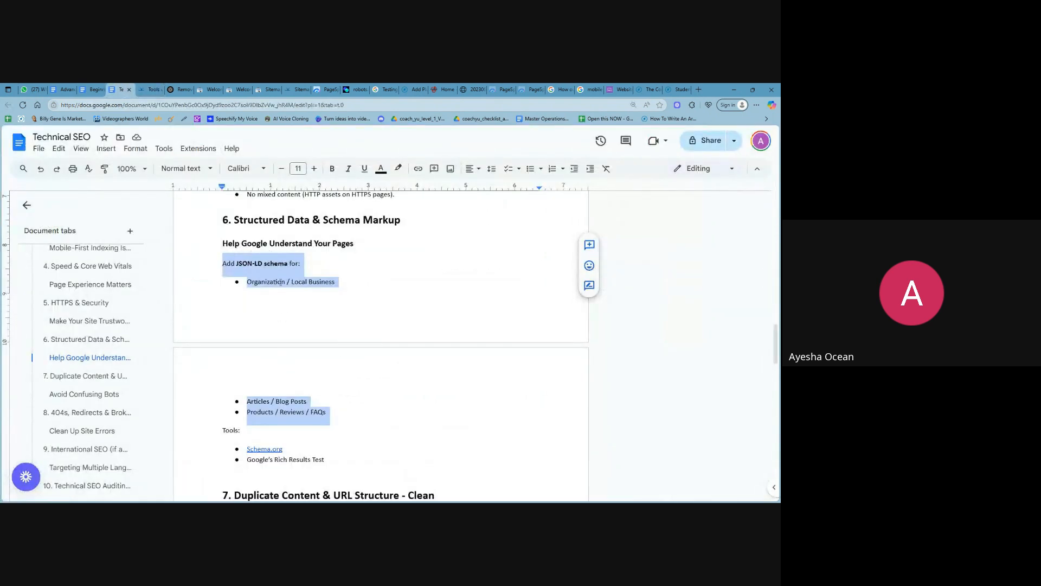
click(290, 88)
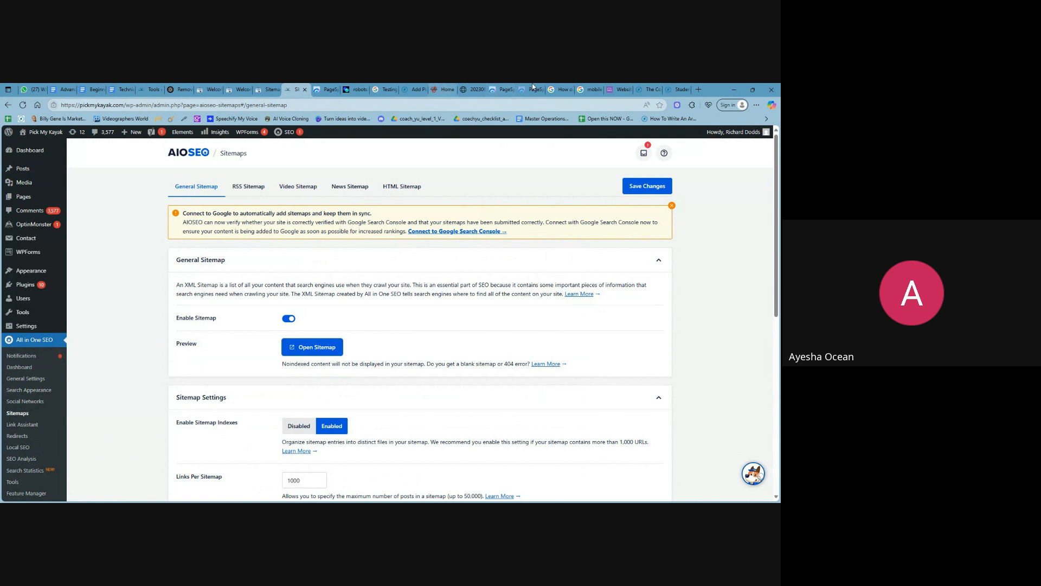
Step: Open the theme file editor in the Pick My Kayak WordPress admin and look through GeneratePress's style.css file
click(148, 88)
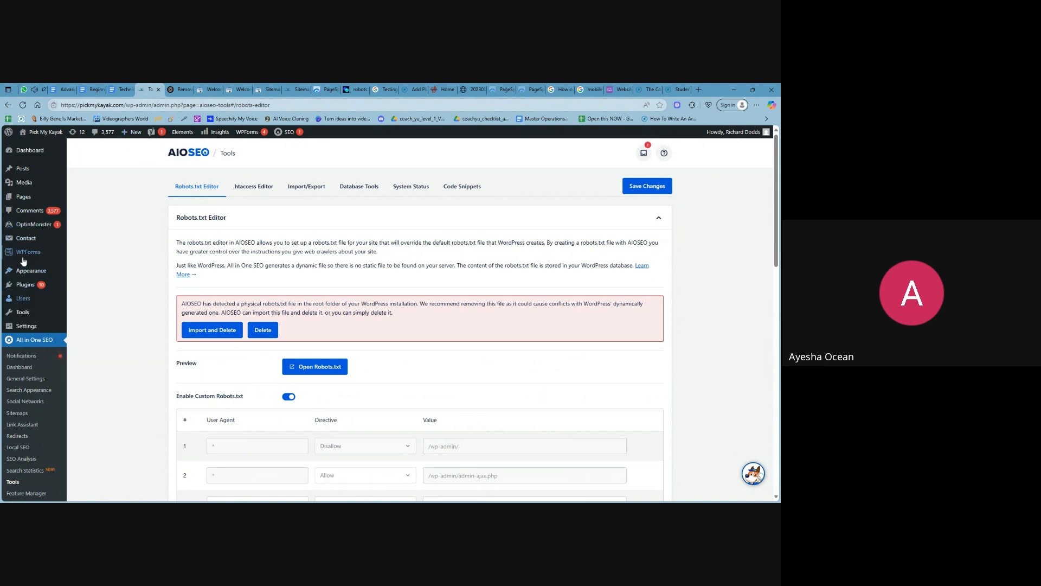
mouse_move(33, 271)
click(81, 273)
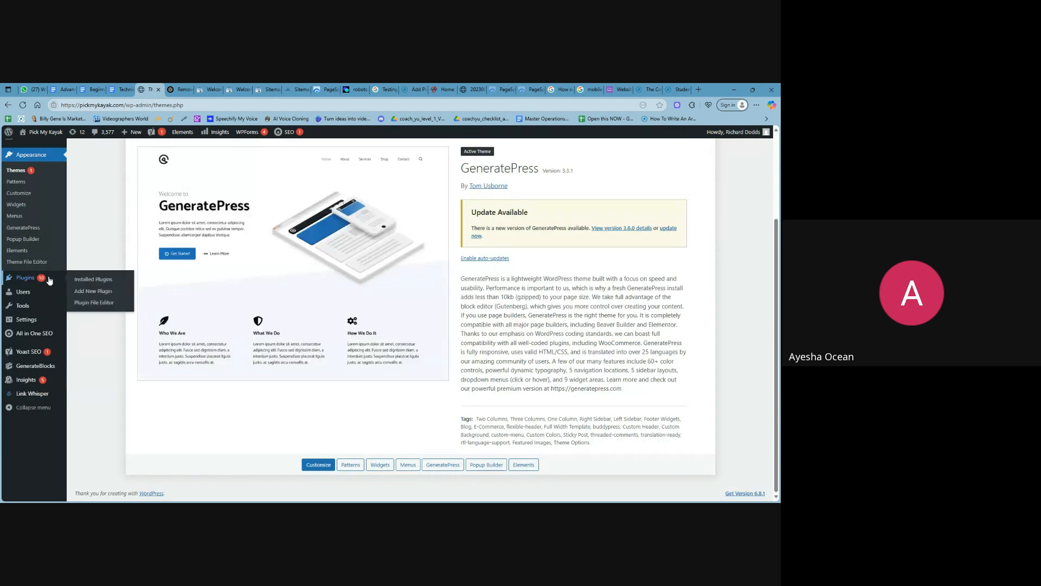
click(27, 264)
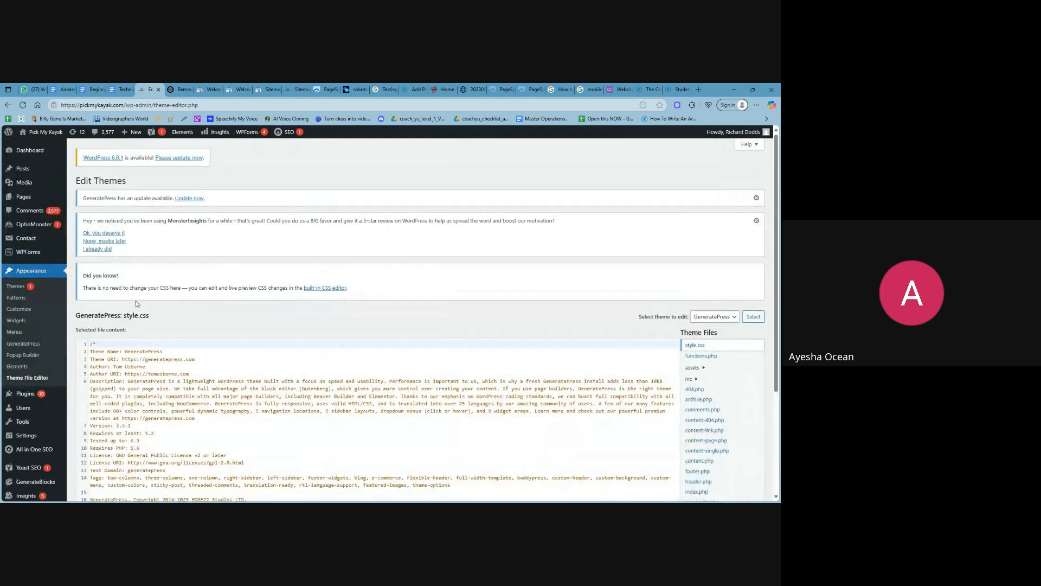
scroll(750, 441, down, 3)
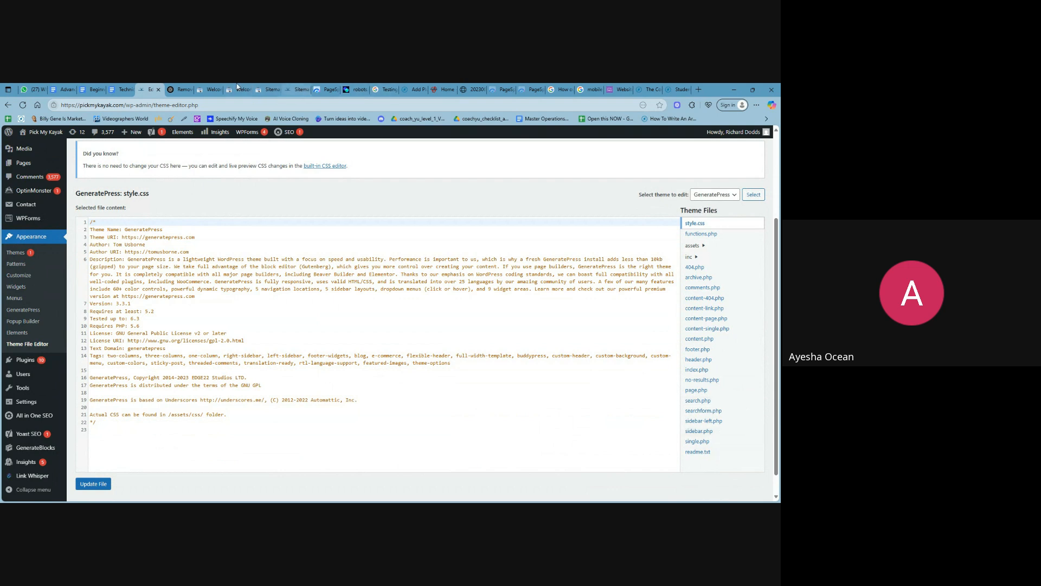
Step: Close the toilet photo's page and open Rank Math's Schema Templates in the BlitzMetrics WordPress admin
click(476, 89)
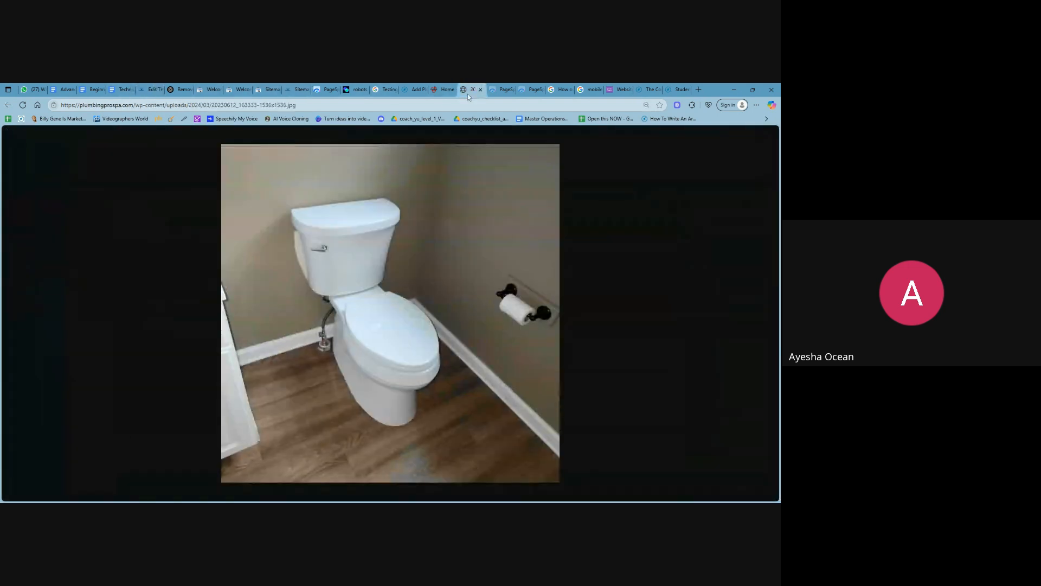
click(481, 90)
click(416, 89)
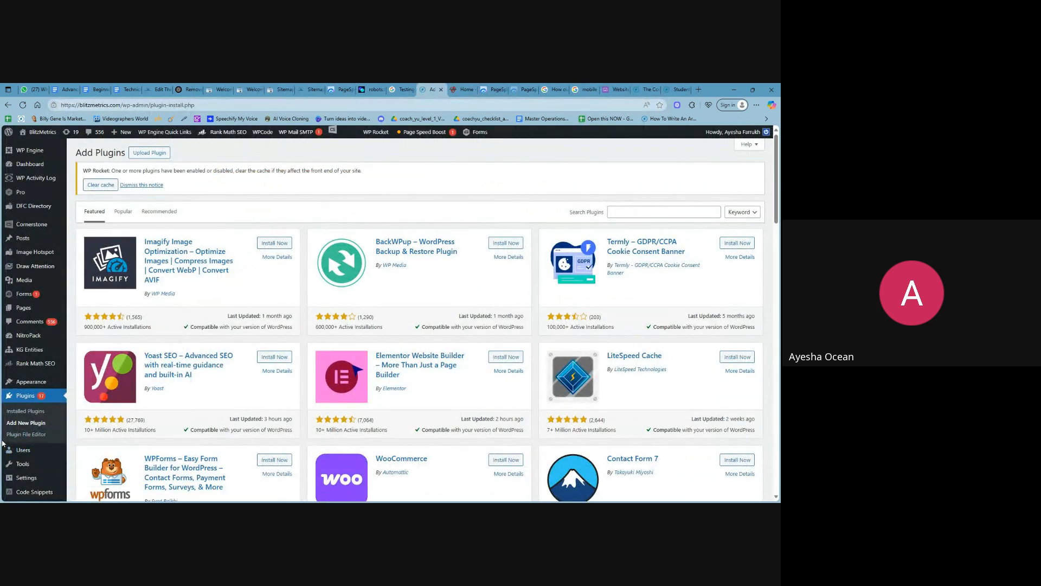
mouse_move(36, 363)
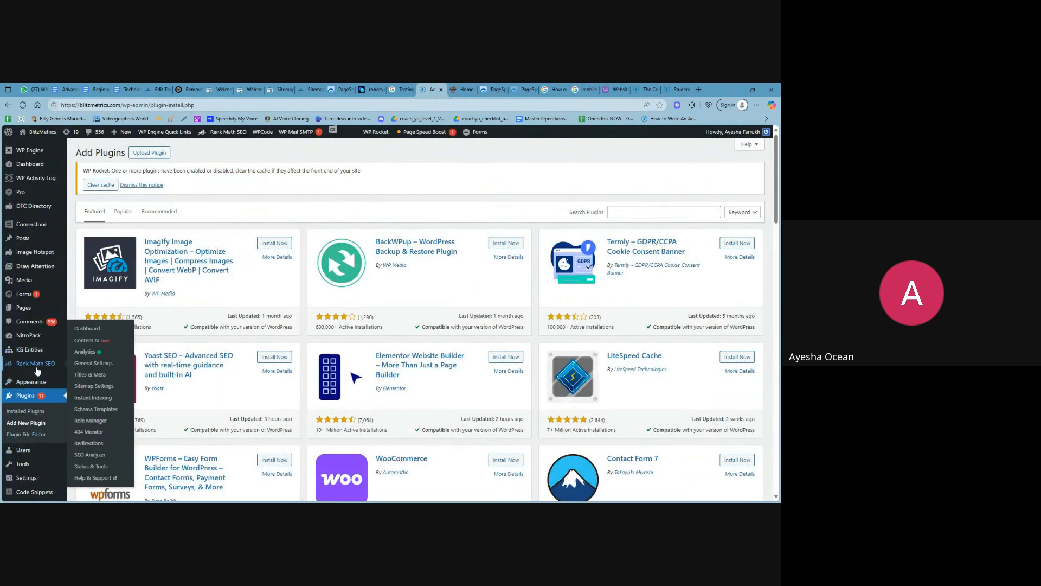
click(99, 414)
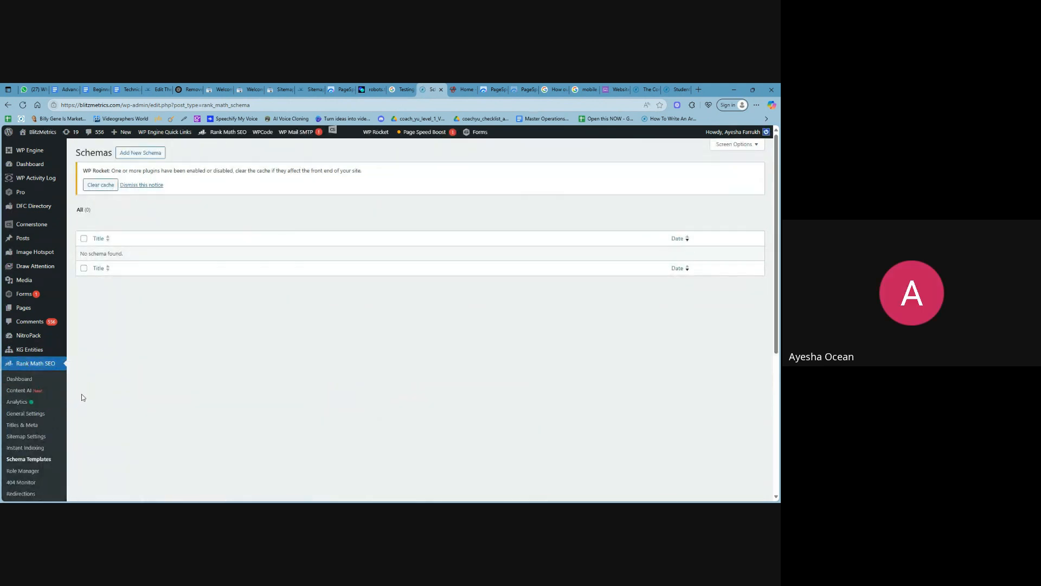
Step: Open the list of posts in the BlitzMetrics WordPress admin
click(29, 242)
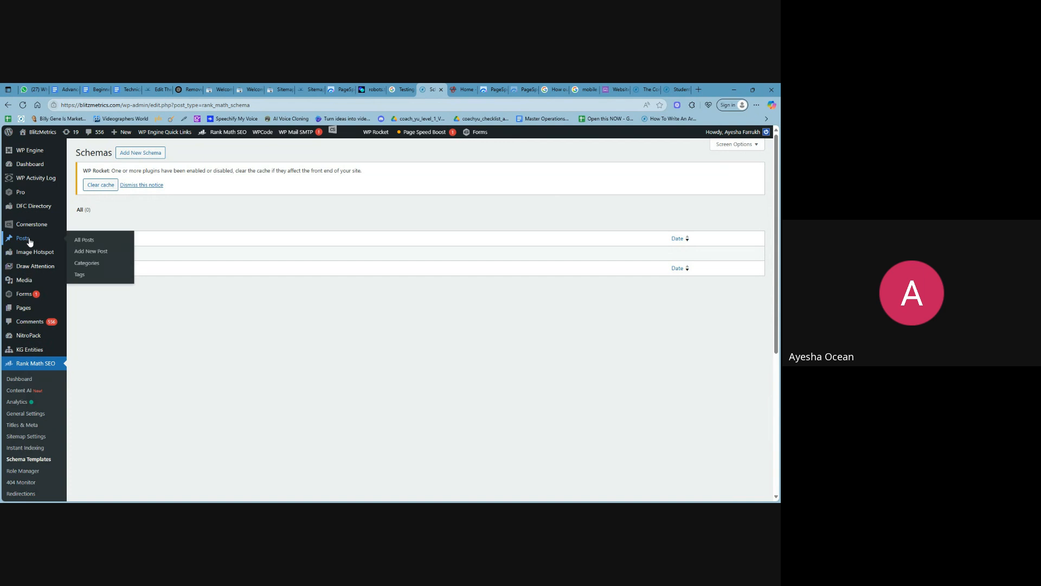